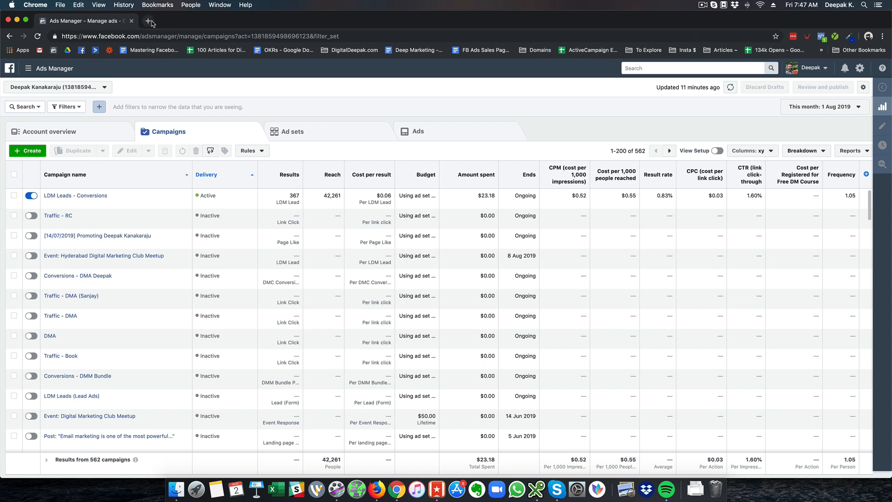
- Open Google Data Studio at datastudio.google.com in a new browser tab
left_click(150, 21)
type("datastudio.google.com")
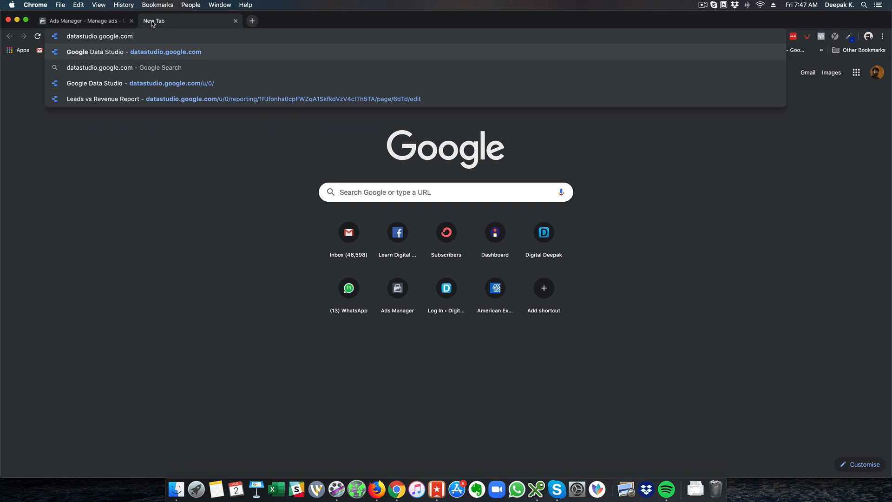
key("Return")
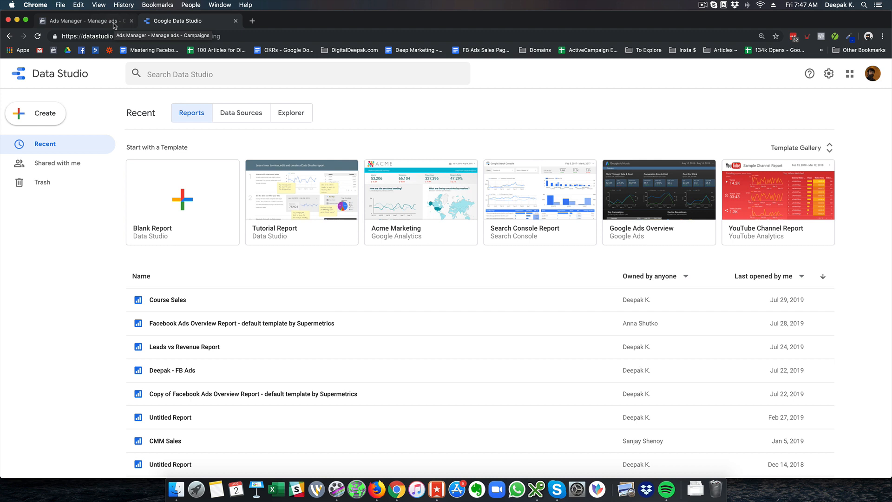
- Open the Leads vs Revenue Report and the Facebook Ads Overview Report by Supermetrics in separate new tabs
right_click(183, 350)
left_click(190, 352)
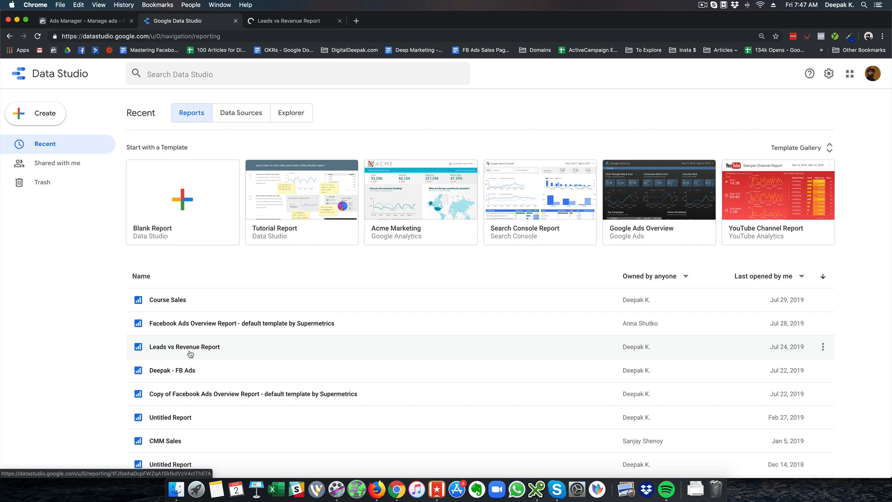
right_click(201, 327)
left_click(207, 331)
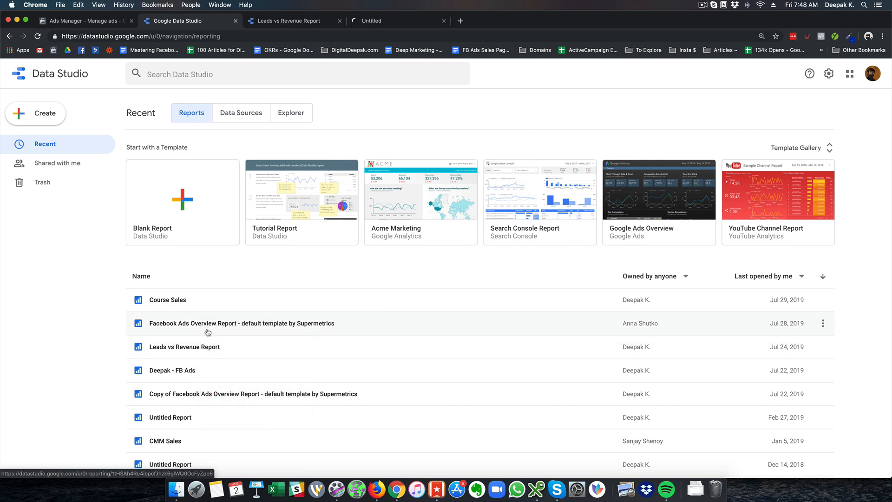
- Open previews of the Acme Marketing and Search Console Report templates, each in its own new tab
right_click(424, 197)
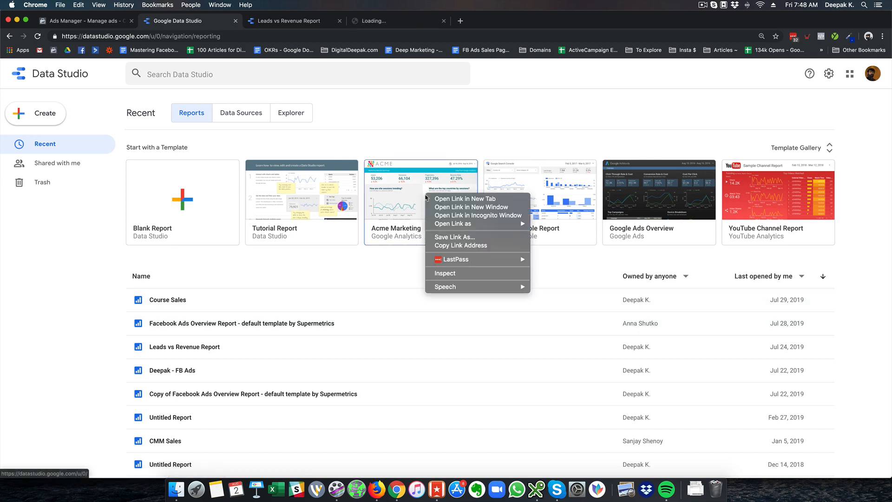
left_click(455, 200)
right_click(527, 197)
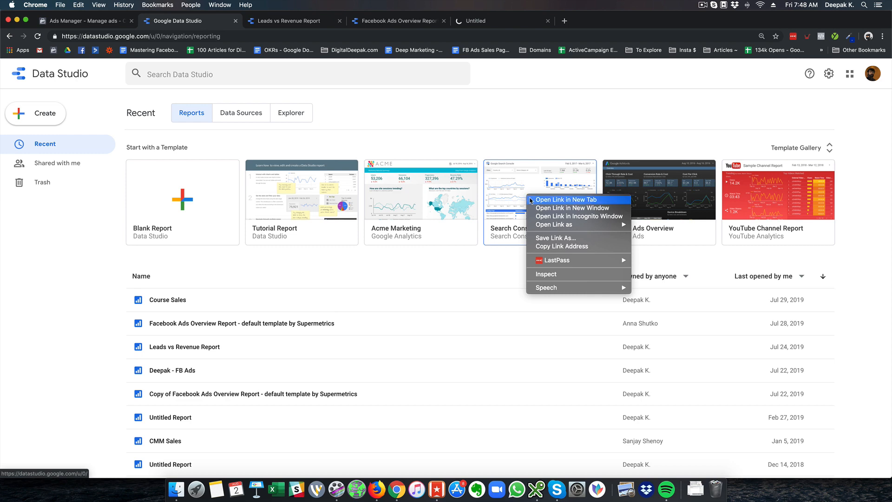
left_click(544, 199)
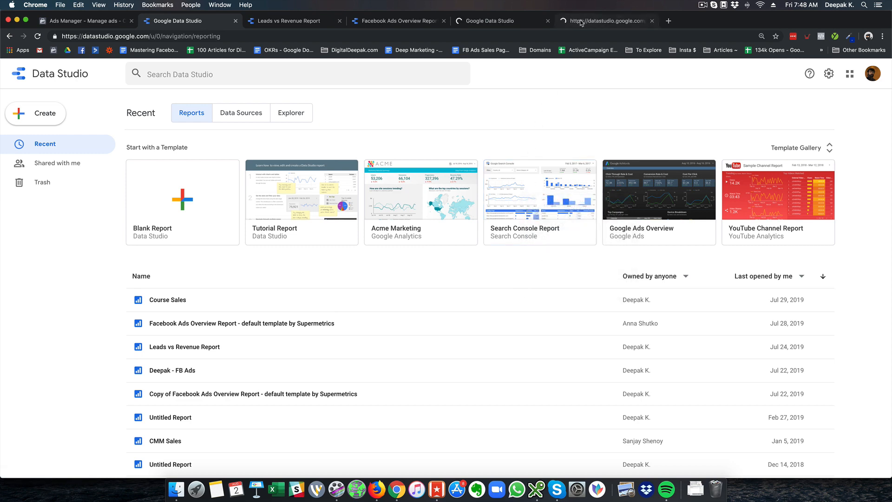
left_click(588, 26)
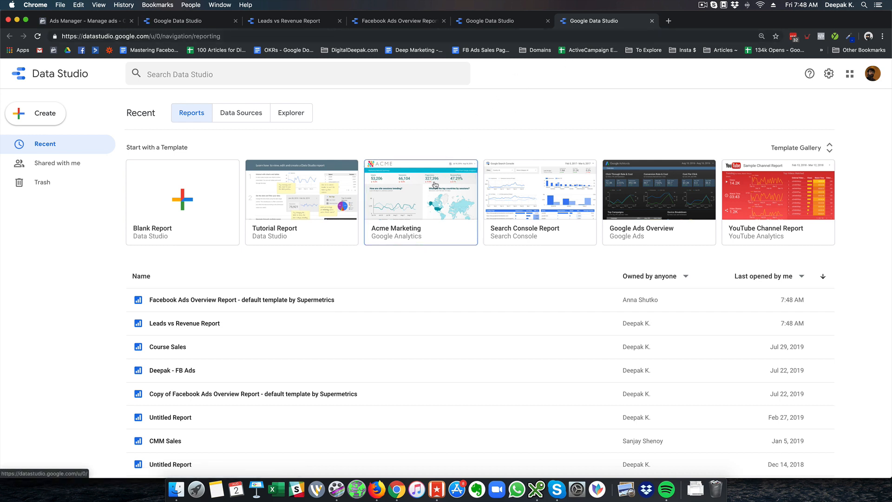
left_click(515, 200)
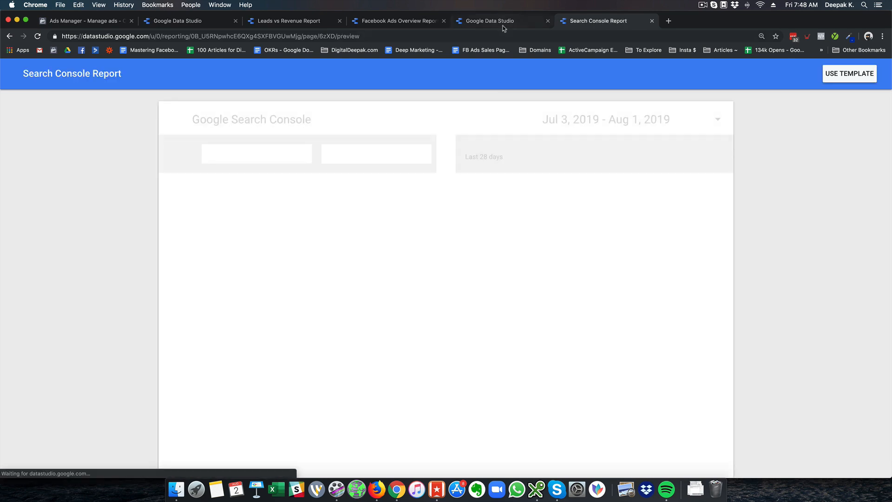
left_click(502, 26)
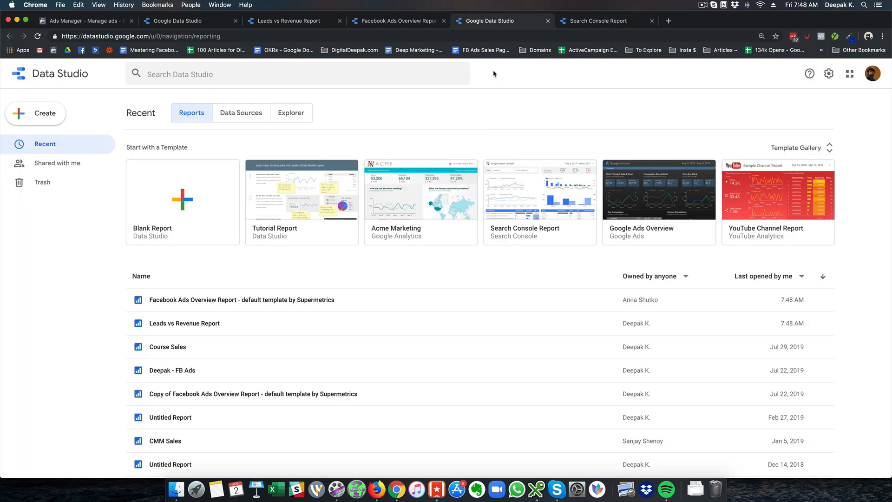
left_click(449, 197)
- Look through the Search Console Report template's charts and tables, and open its date range picker
left_click(615, 17)
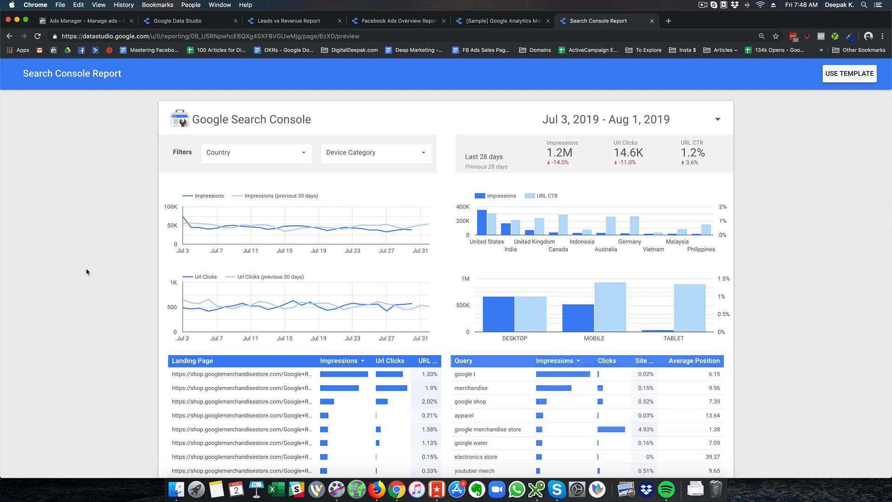
scroll(297, 251, "down", 3)
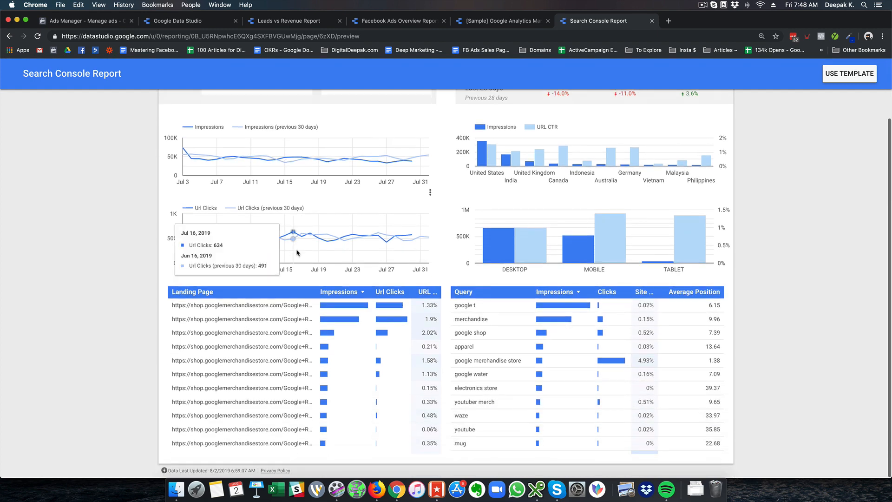
scroll(497, 239, "up", 3)
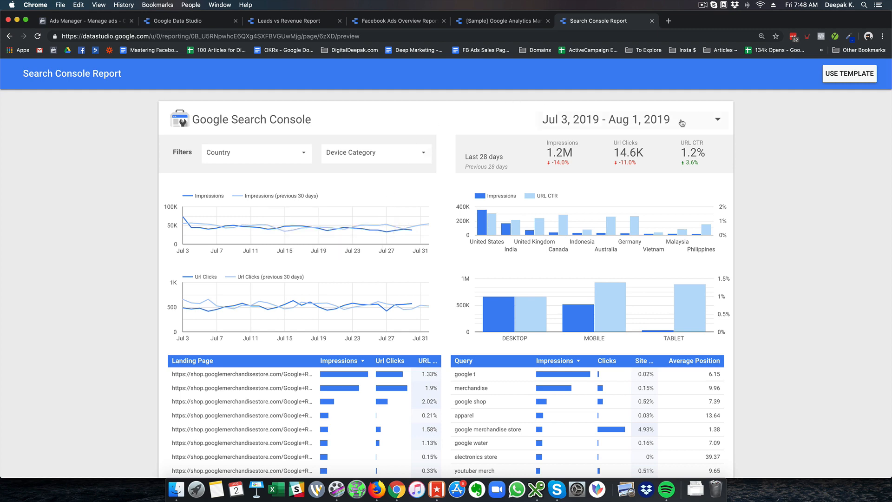
left_click(717, 121)
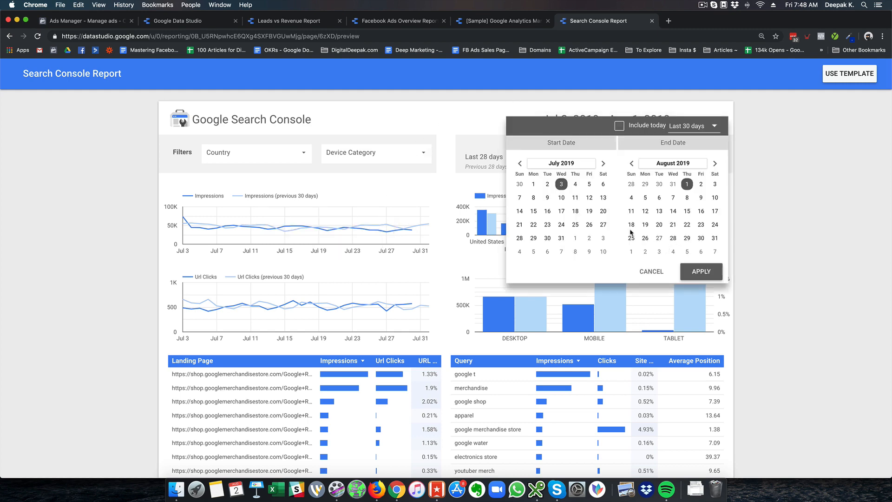
- Look through the sample Google Analytics Marketing Website report from its summary to the age and gender charts
left_click(467, 23)
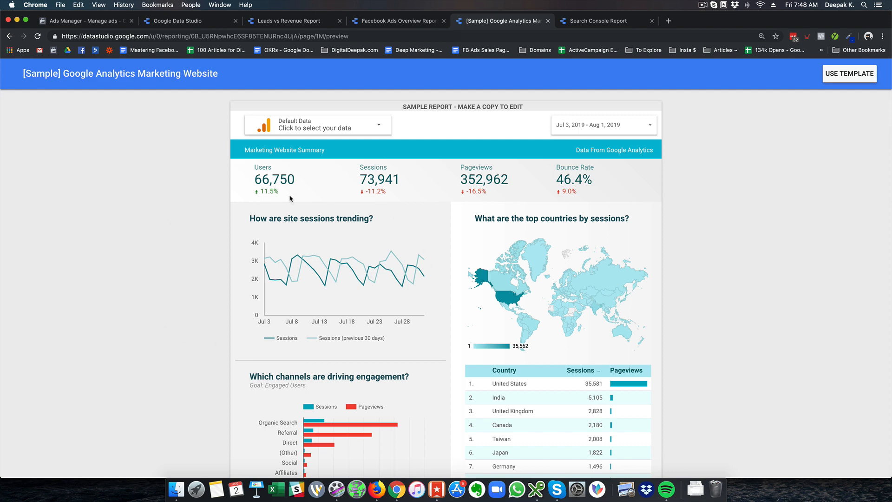
scroll(290, 199, "down", 5)
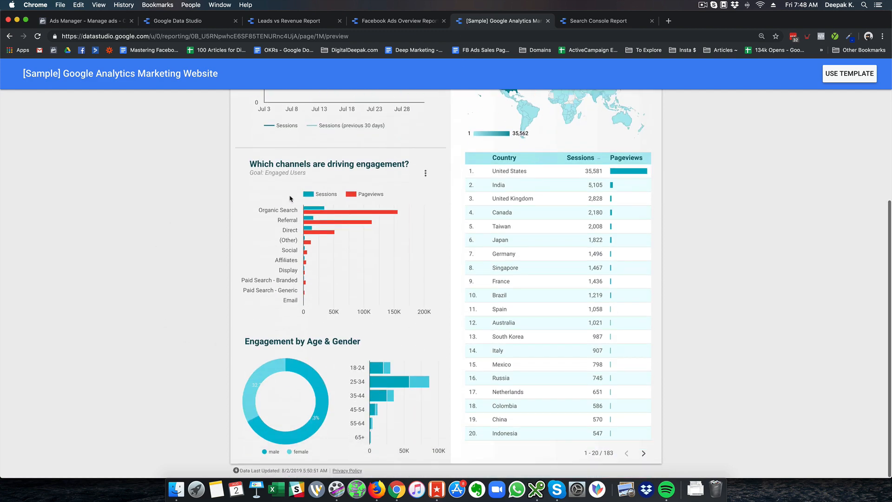
scroll(290, 198, "up", 5)
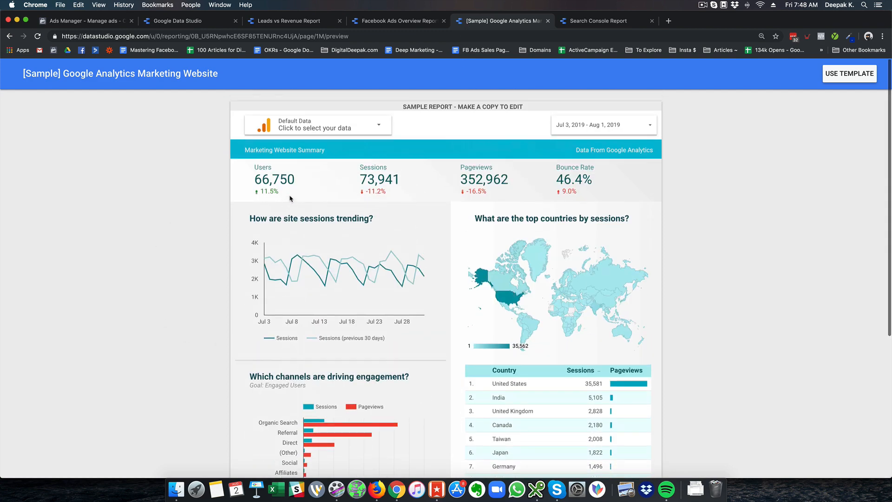
- Examine the Leads vs Revenue Report, including lead sources, lead quality, top blog pages and the sessions by source table
left_click(299, 21)
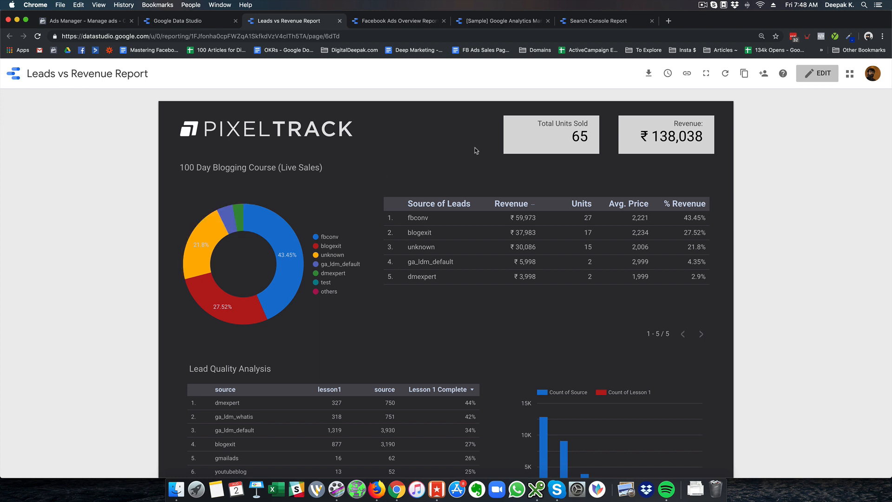
scroll(476, 150, "down", 3)
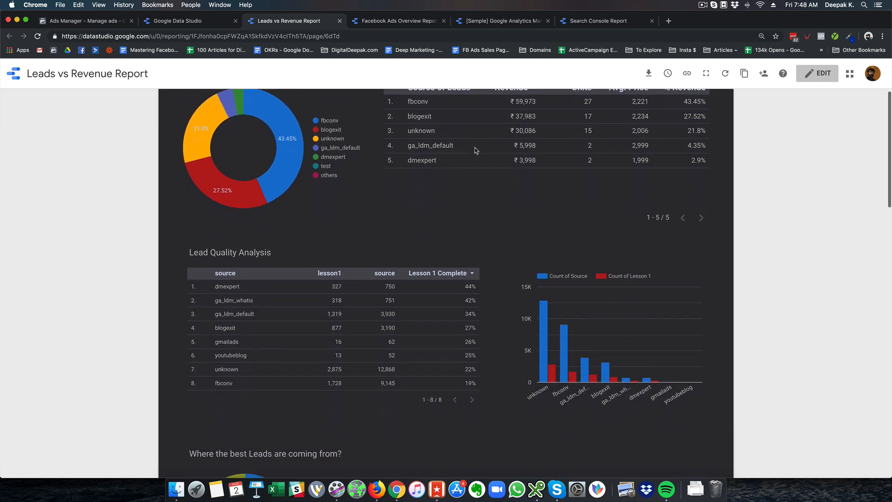
scroll(476, 150, "down", 4)
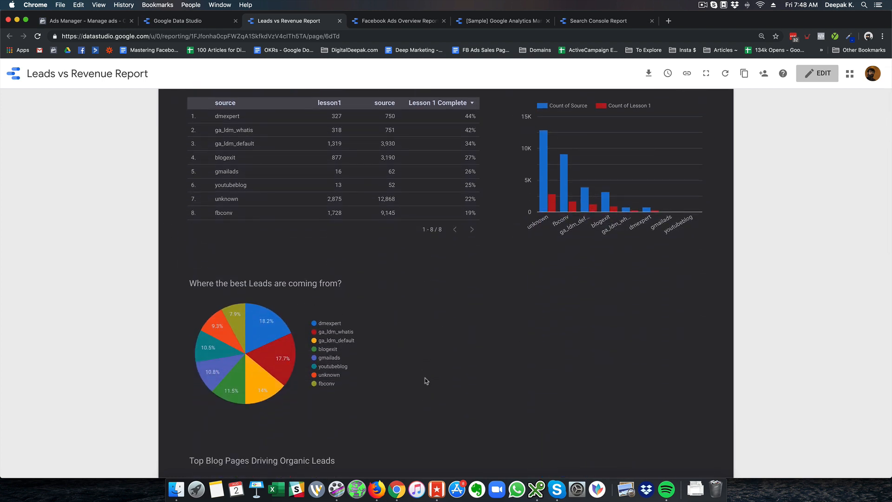
scroll(503, 334, "down", 3)
scroll(503, 334, "down", 1)
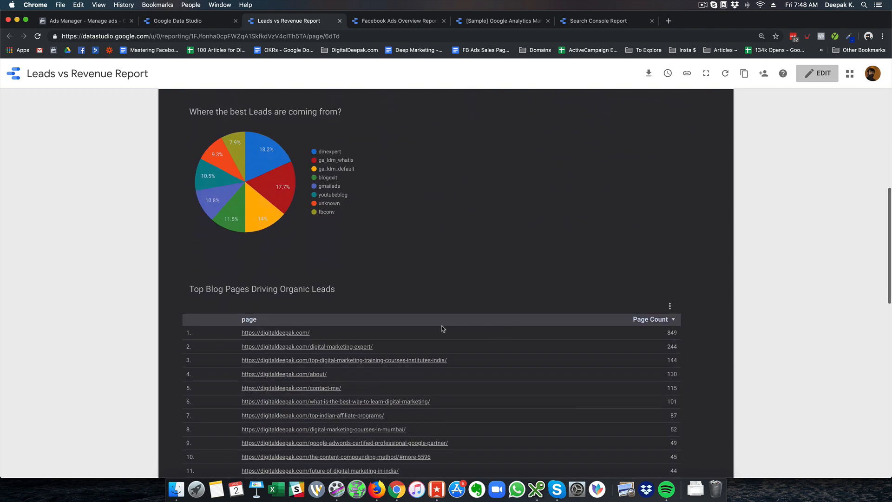
scroll(96, 328, "down", 8)
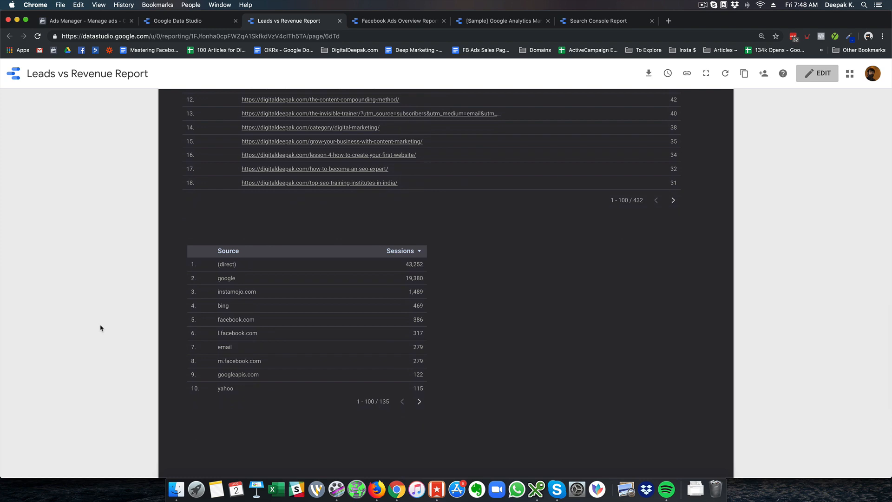
scroll(100, 328, "up", 15)
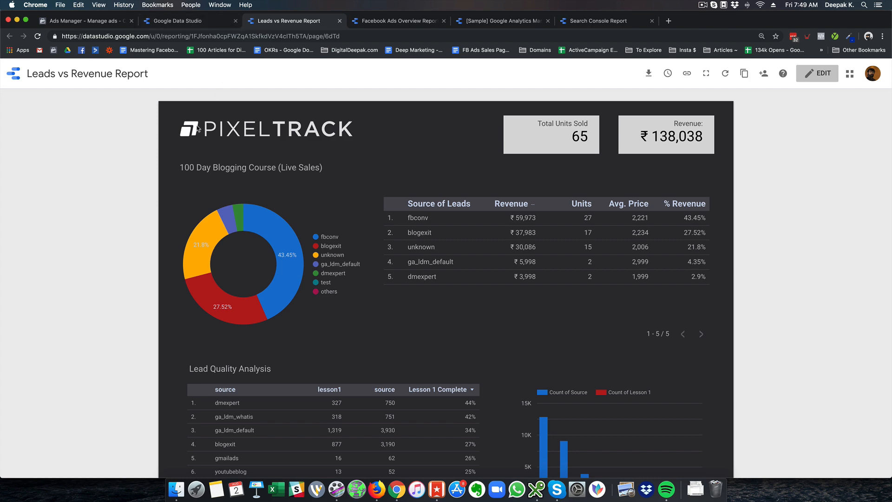
- Close all Data Studio tabs and return to the Facebook Ads Manager campaign list
left_click(236, 21)
left_click(235, 20)
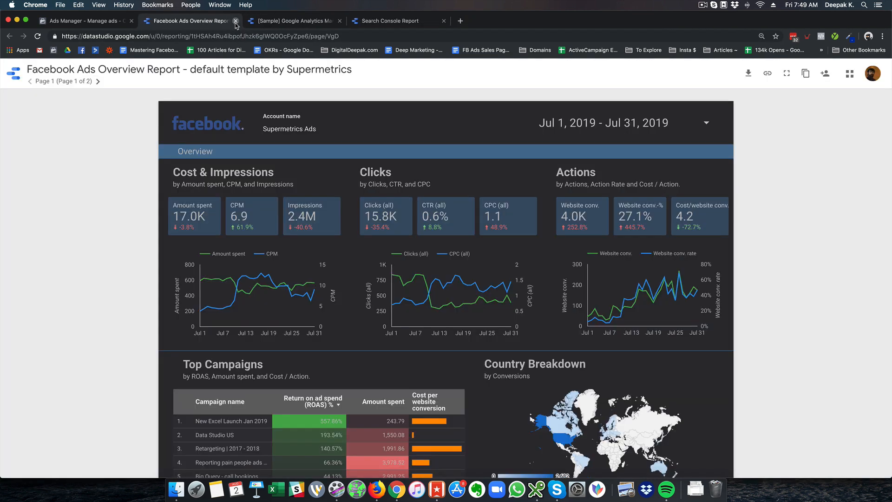
left_click(236, 21)
left_click(235, 21)
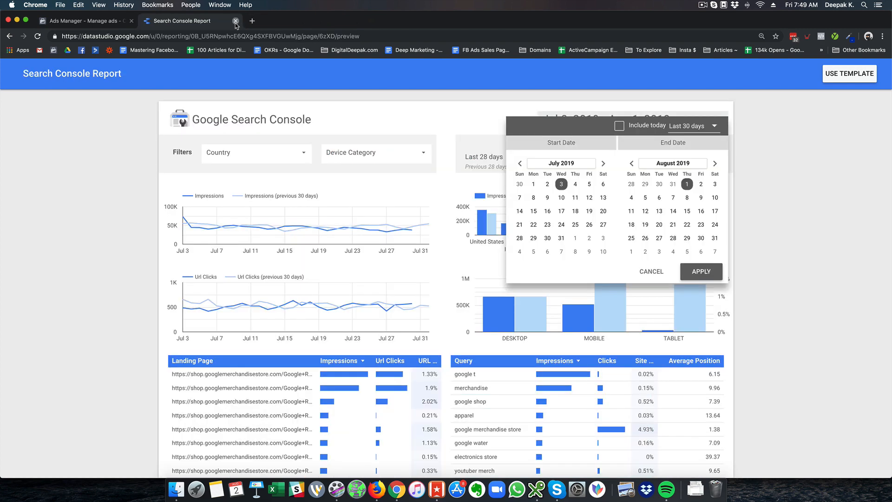
left_click(236, 21)
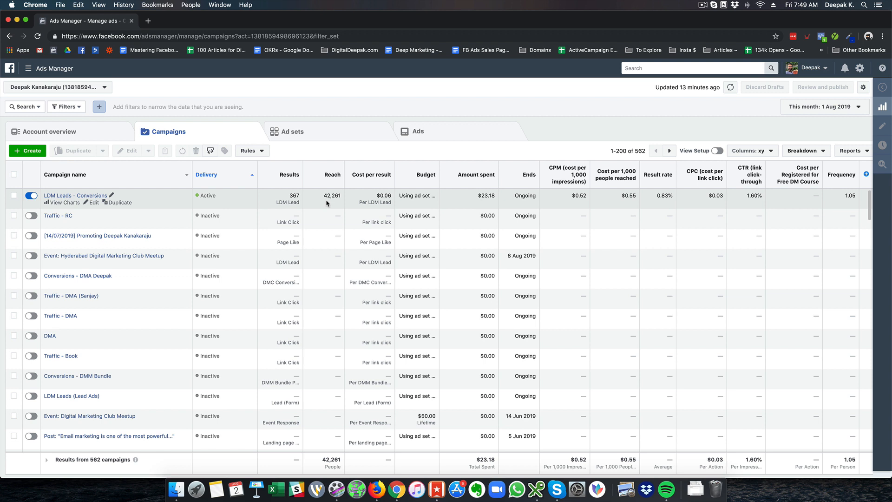
- Open the date range of the campaign list and pick an option
left_click(819, 111)
left_click(840, 250)
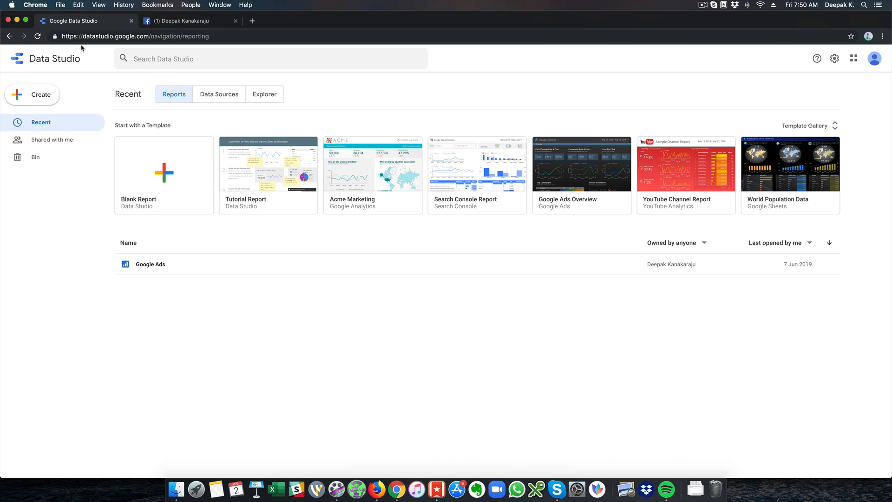
- Check the signed-in Facebook profile, and view the Data Sources and Explorer lists in Data Studio
left_click(186, 25)
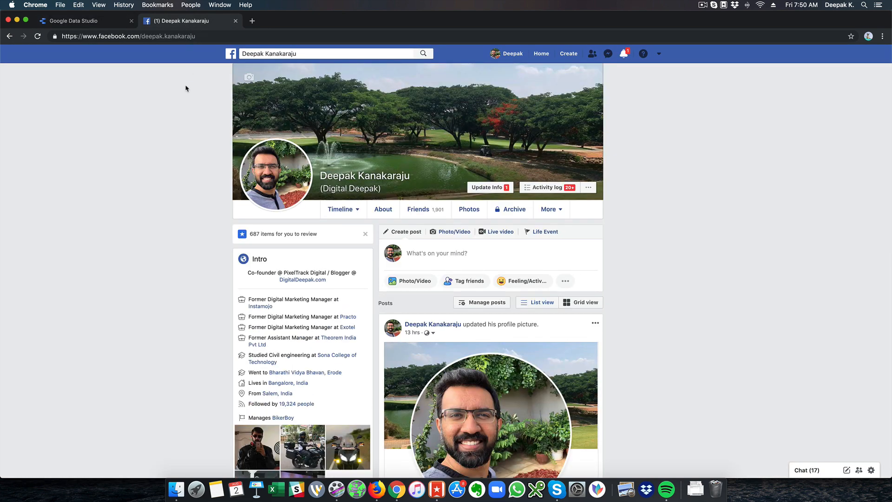
left_click(105, 24)
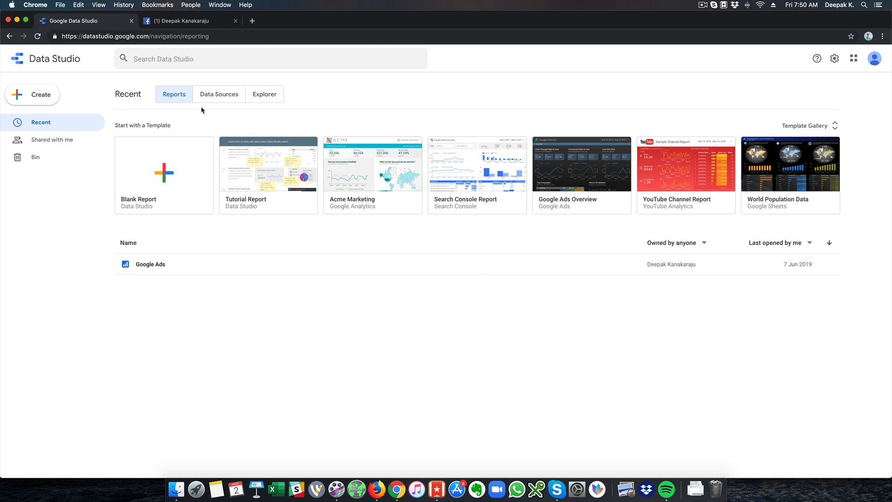
left_click(209, 96)
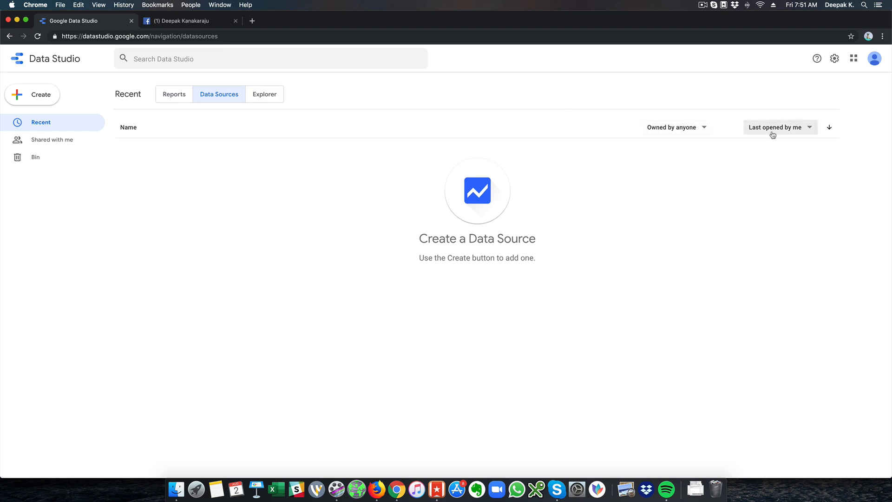
left_click(273, 95)
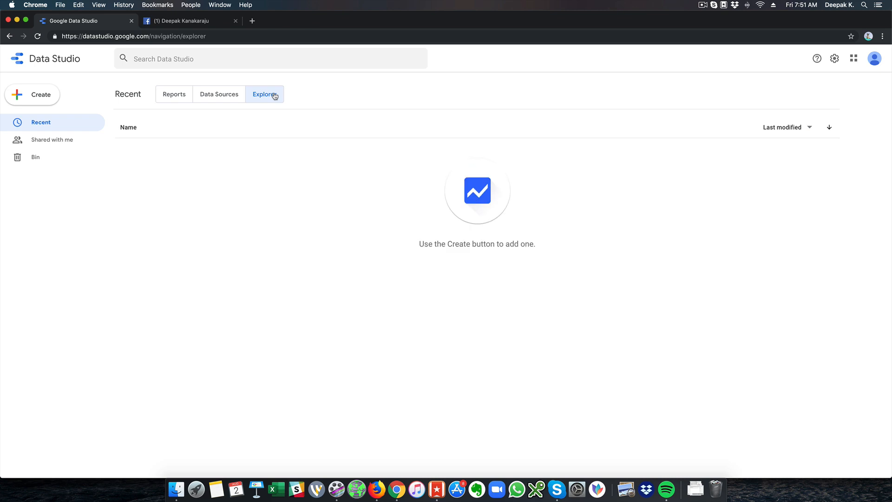
left_click(200, 97)
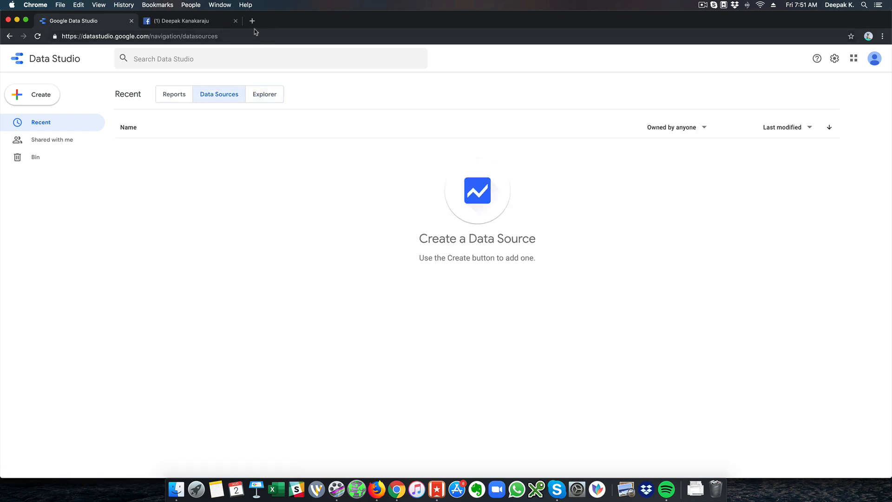
- Open the Supermetrics website at supermetrics.com in a new browser tab
left_click(253, 23)
type("super")
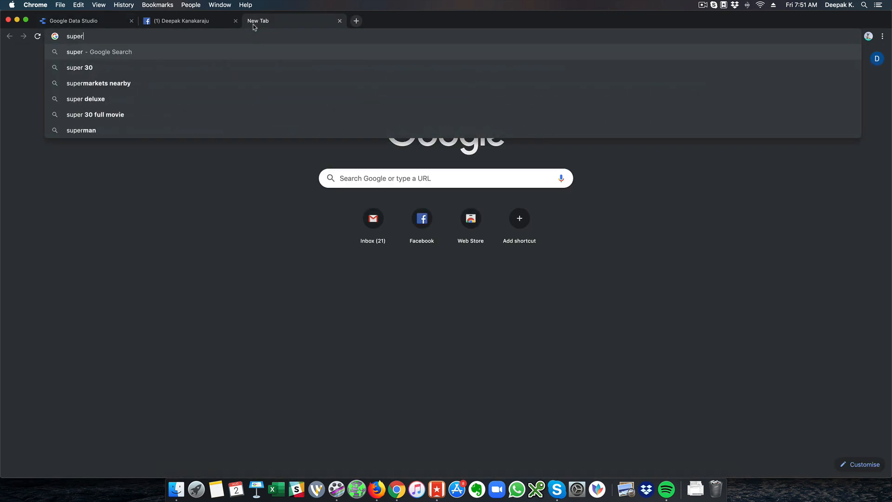
type("metrics.com")
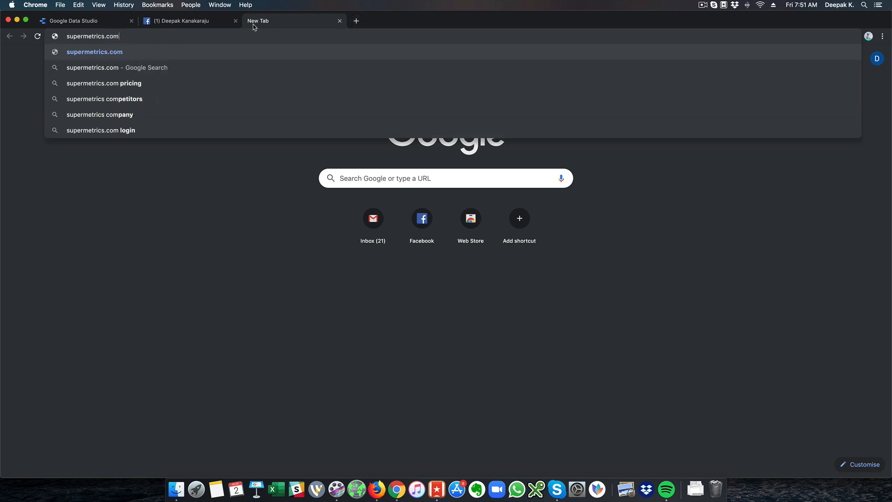
key("Return")
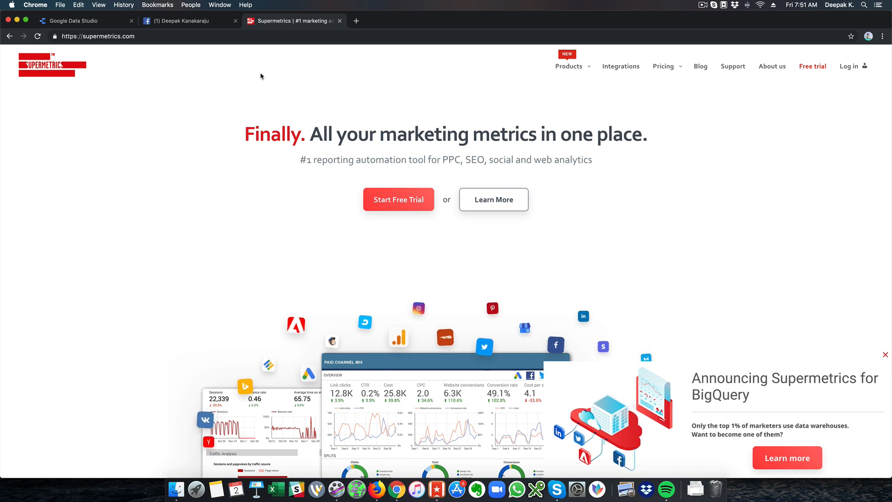
- Dismiss the Supermetrics for BigQuery announcement and review the plans on the Supermetrics for Google Data Studio pricing page
left_click(883, 357)
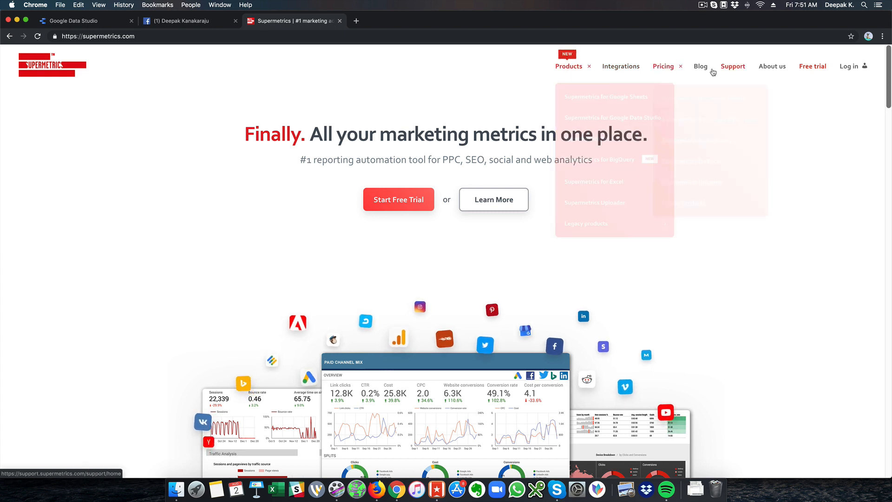
mouse_move(673, 73)
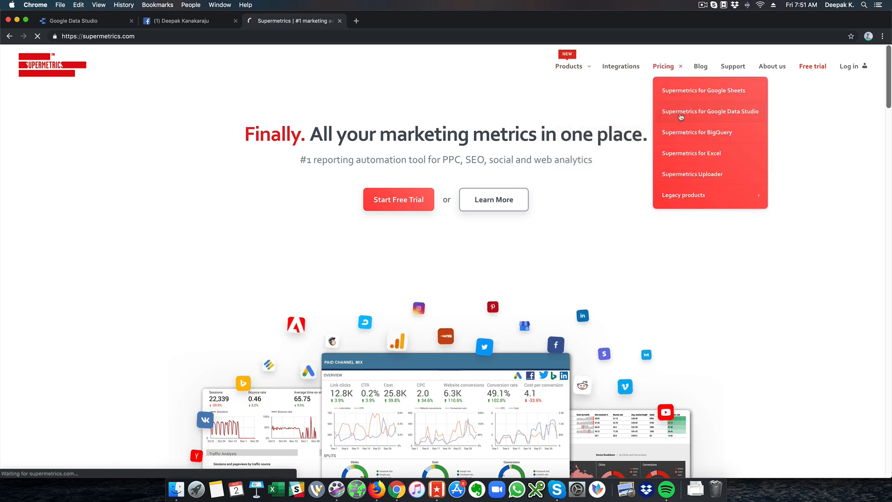
left_click(681, 112)
scroll(364, 198, "down", 3)
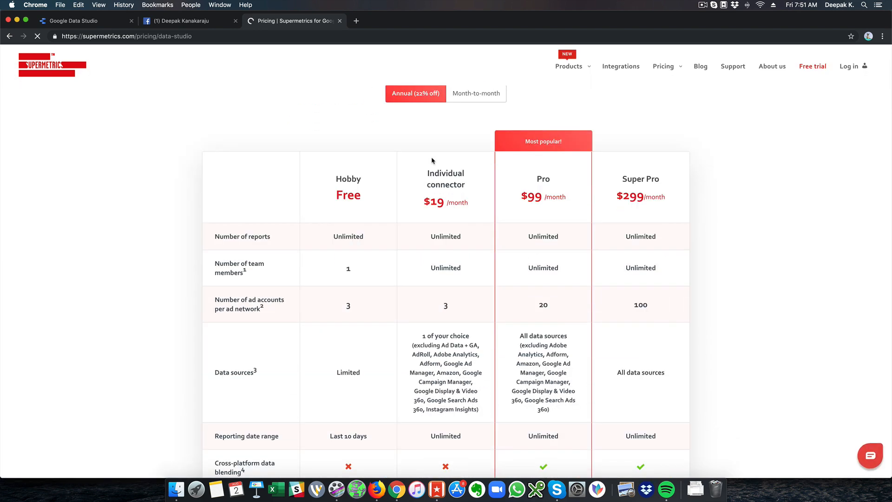
scroll(352, 295, "down", 1)
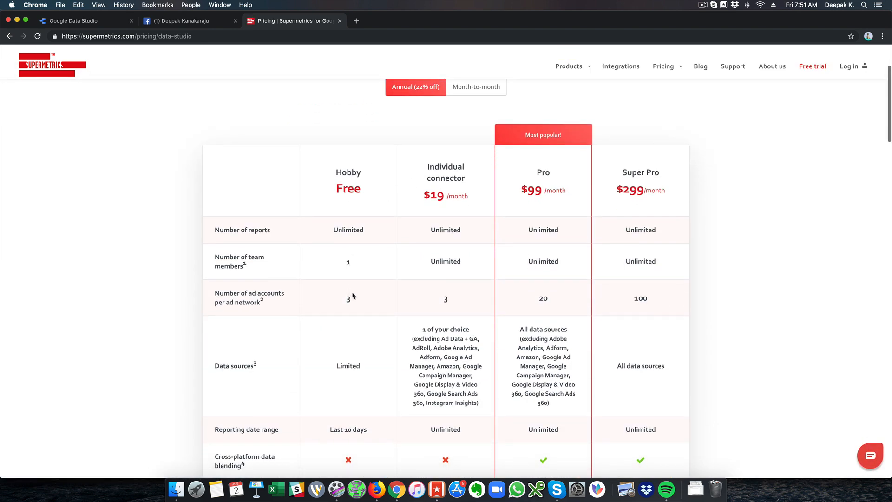
double_click(346, 302)
scroll(350, 299, "down", 5)
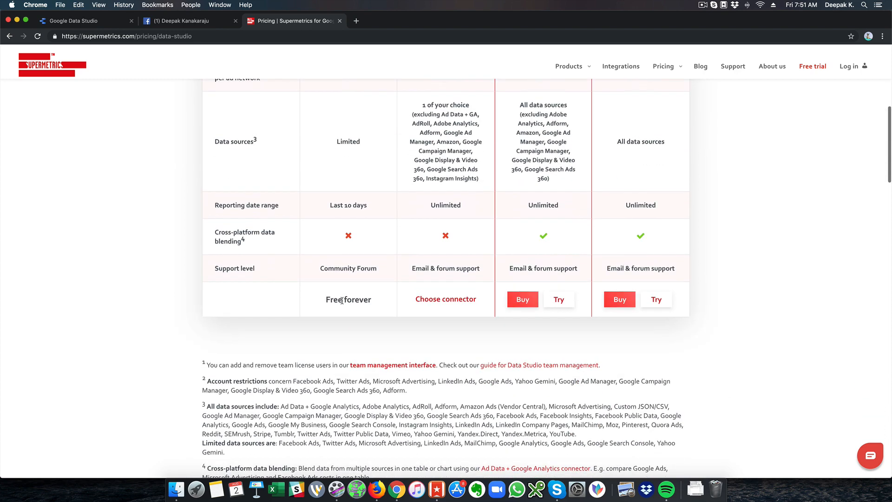
scroll(376, 300, "up", 8)
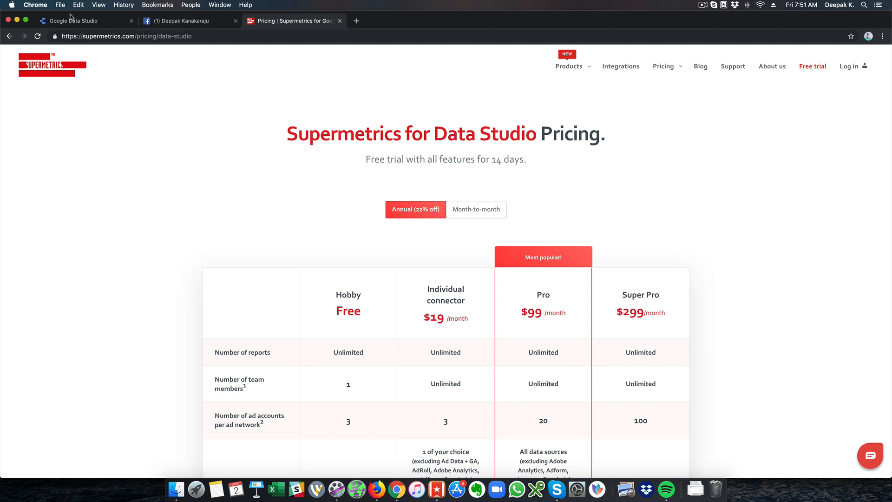
- Switch to Data Studio, start creating a data source, and accept the Google Data Studio terms of service with the company name blank
left_click(72, 22)
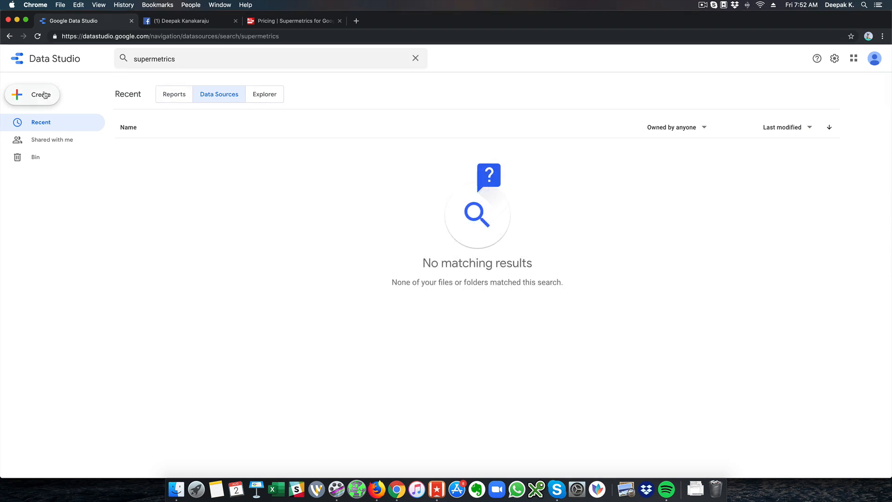
left_click(31, 94)
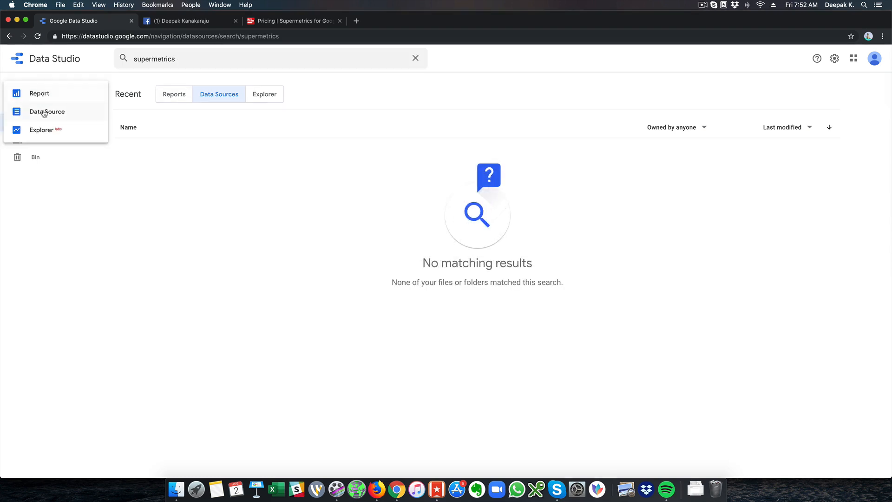
left_click(44, 116)
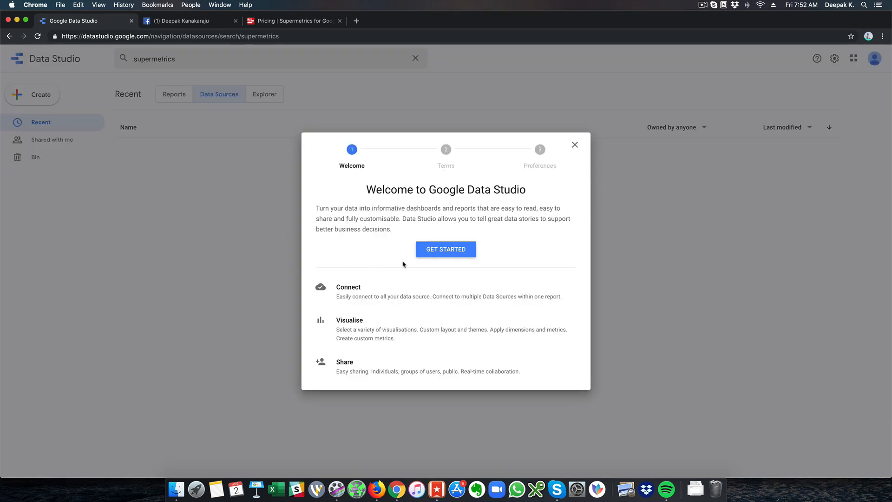
left_click(442, 249)
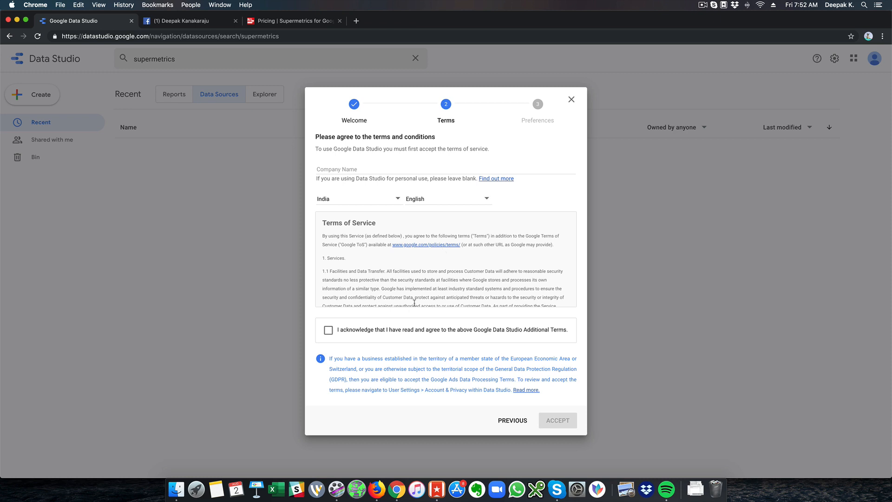
left_click(328, 330)
left_click(555, 421)
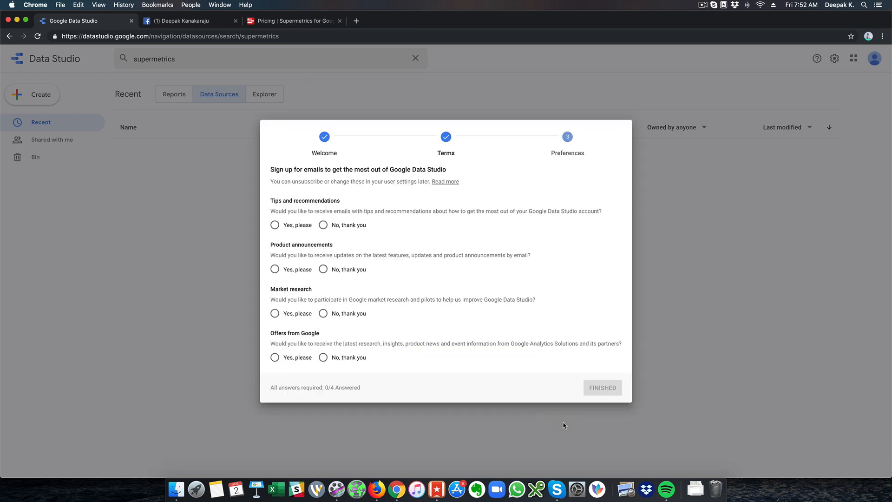
- Decline all four email preferences (tips, product announcements, market research, Google offers) and finish the Data Studio setup
left_click(329, 229)
left_click(341, 271)
left_click(347, 316)
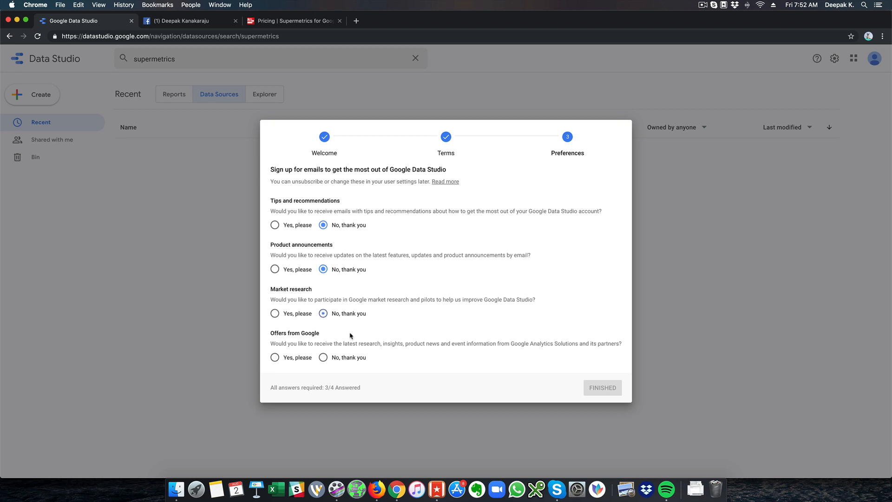
left_click(356, 361)
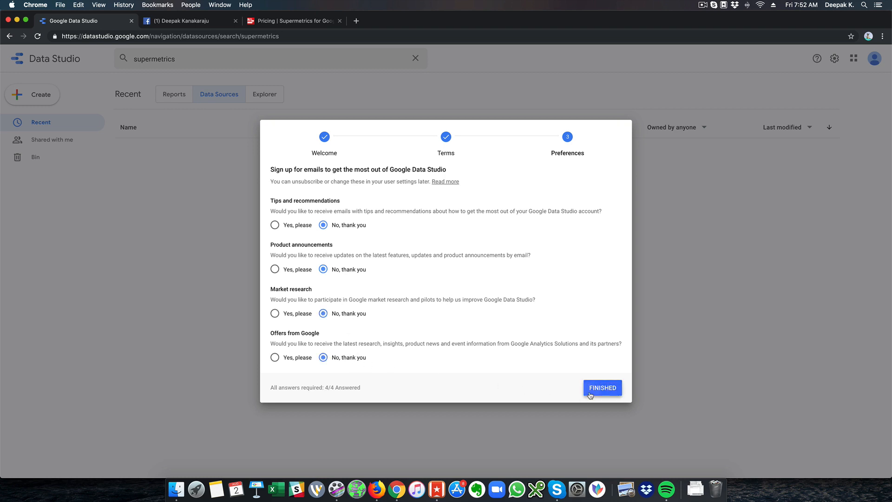
left_click(589, 395)
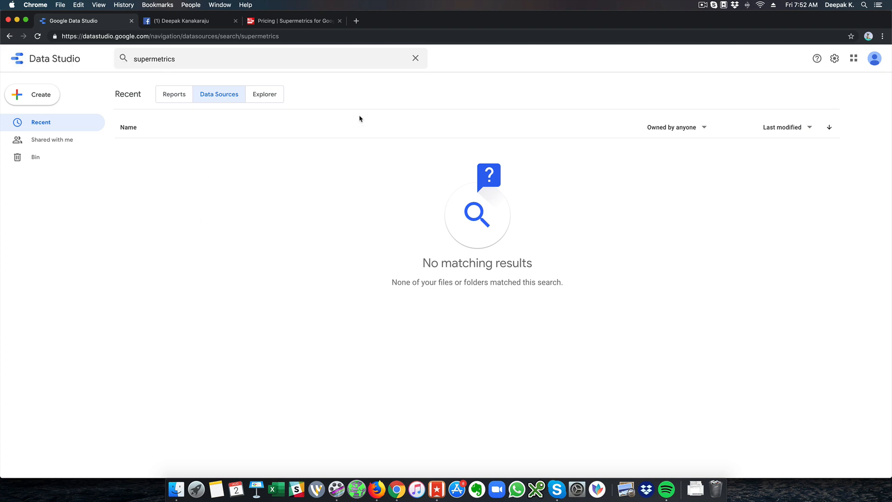
- Create a new data source using the Facebook Ads connector by Supermetrics, found by searching the connectors for "supermetrics"
left_click(51, 95)
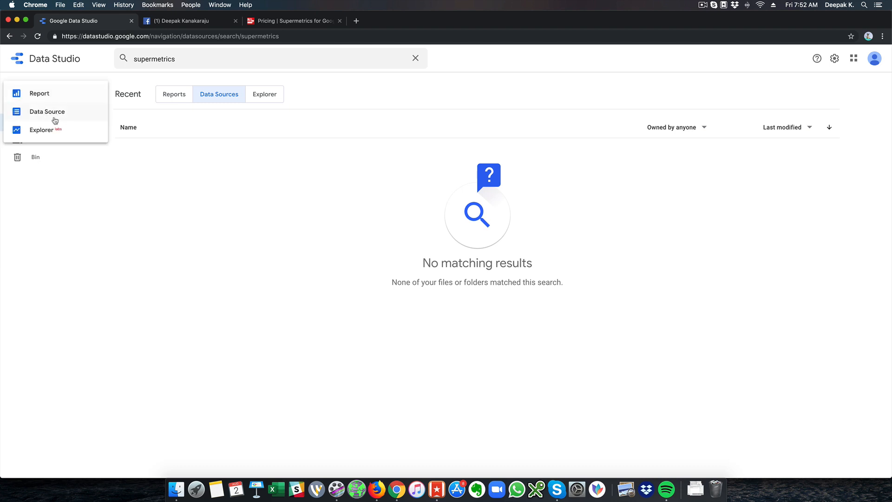
left_click(54, 113)
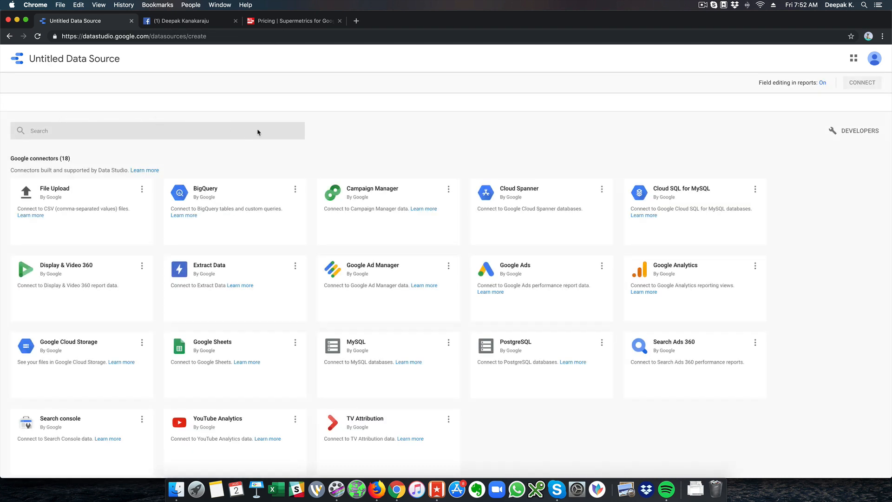
left_click(212, 131)
type("supermetrics")
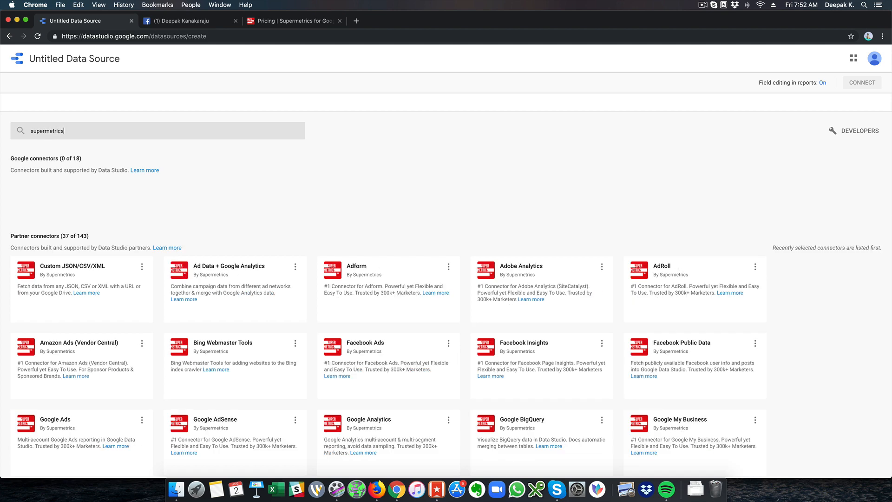
type(" fac")
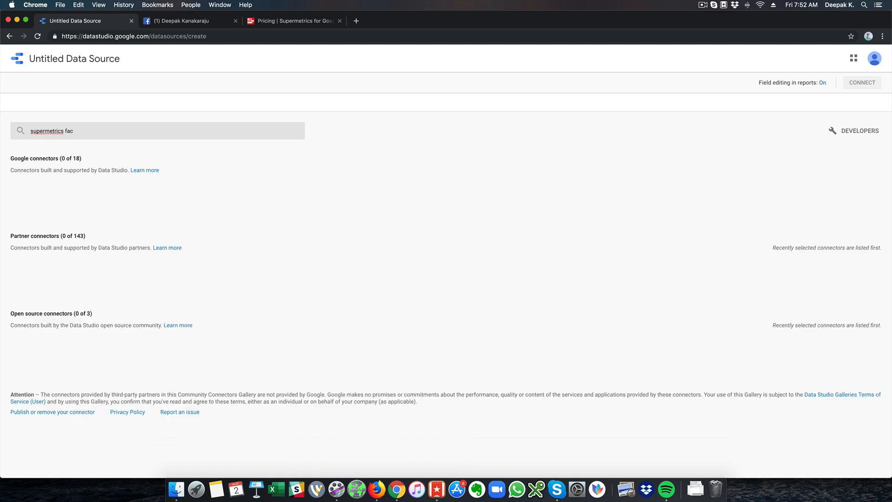
key("BackSpace")
key("BackSpace")
key("BackSpace")
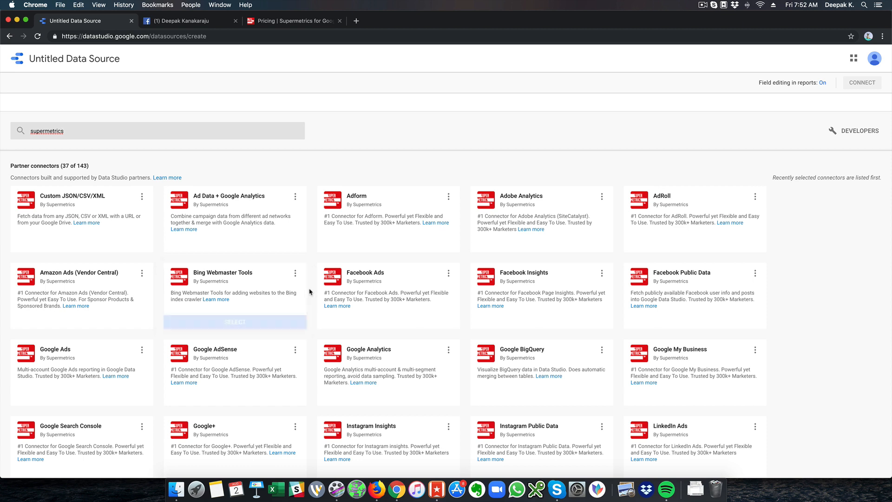
mouse_move(407, 300)
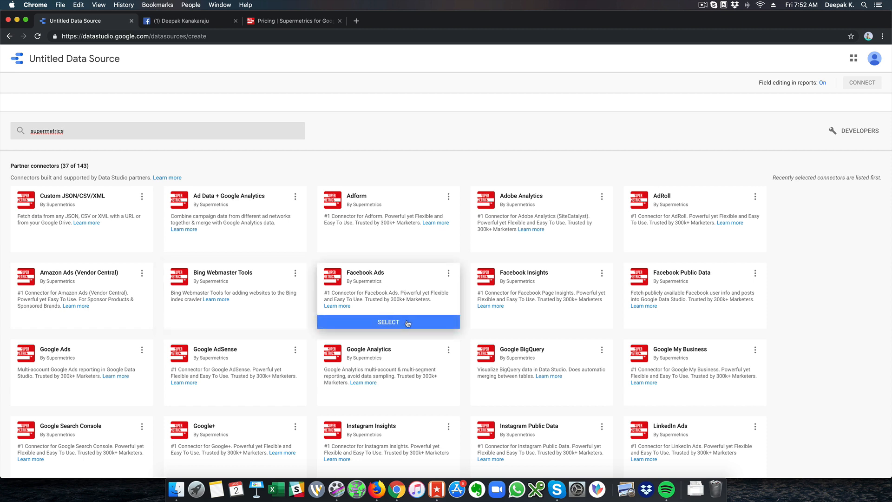
left_click(407, 322)
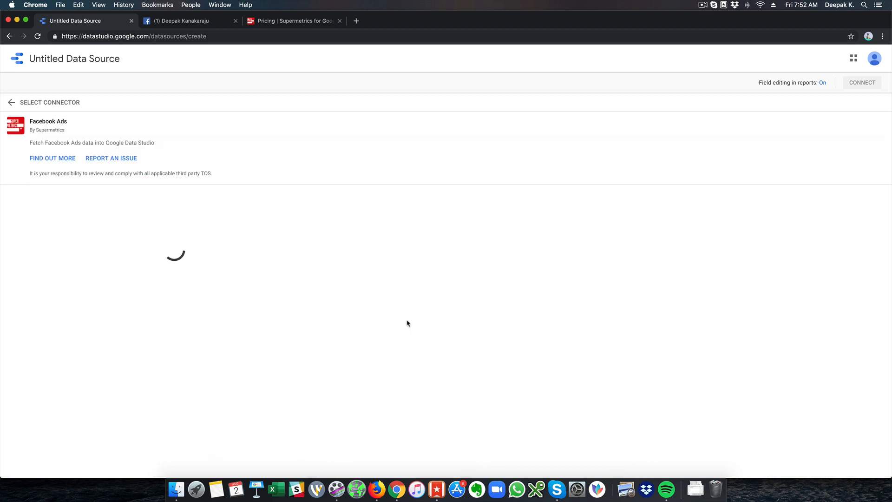
- Authorise the Supermetrics connector with the existing Google account, and authorise Facebook Ads access with the already logged-in user account
left_click(69, 242)
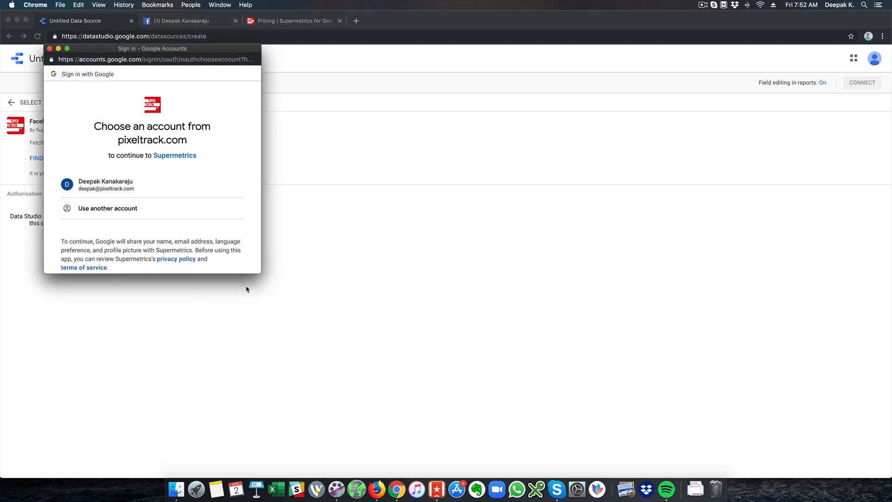
left_click_drag(255, 275, 349, 363)
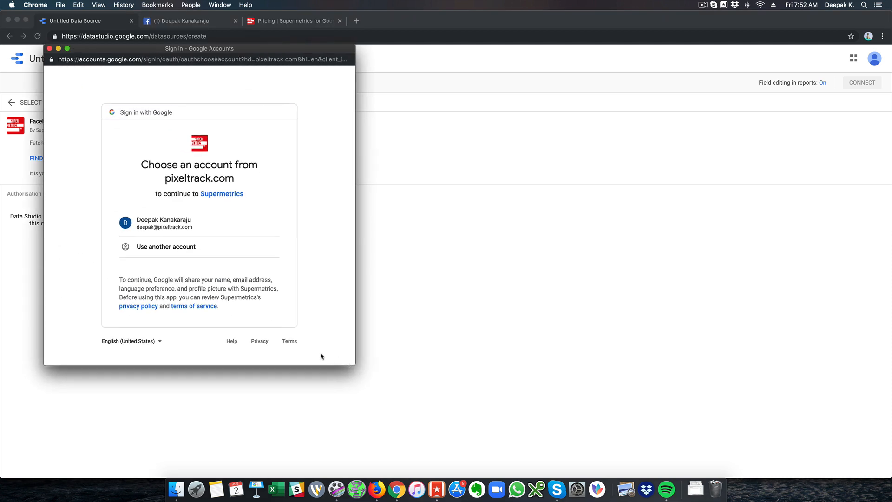
left_click(175, 225)
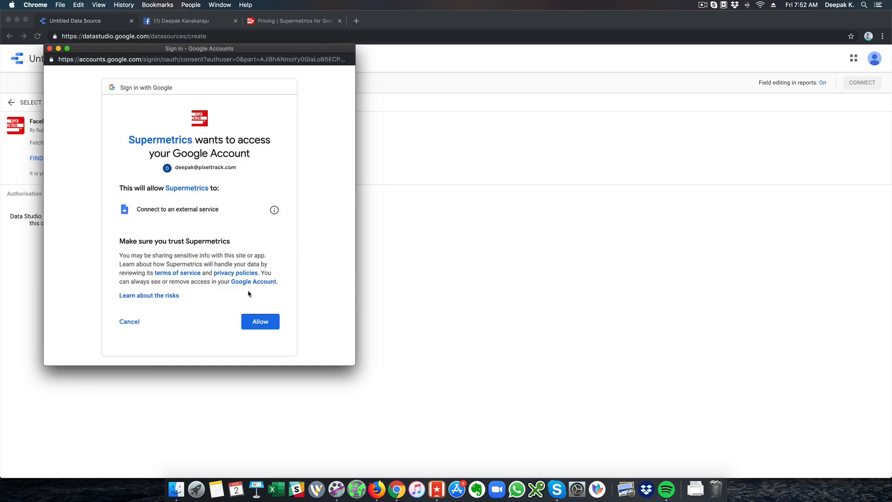
left_click(267, 320)
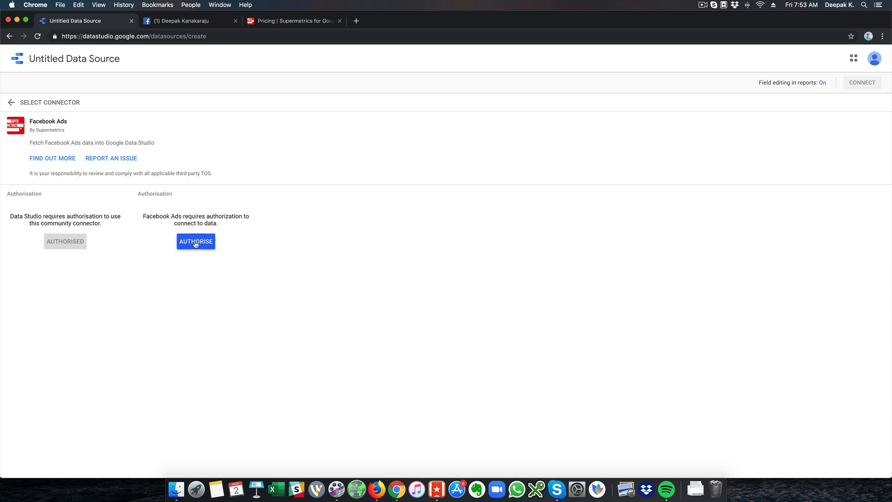
left_click(196, 242)
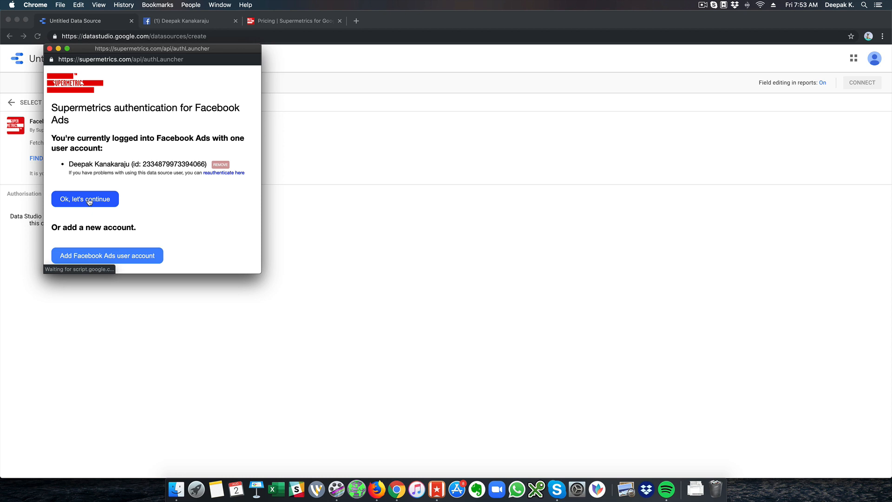
left_click(89, 201)
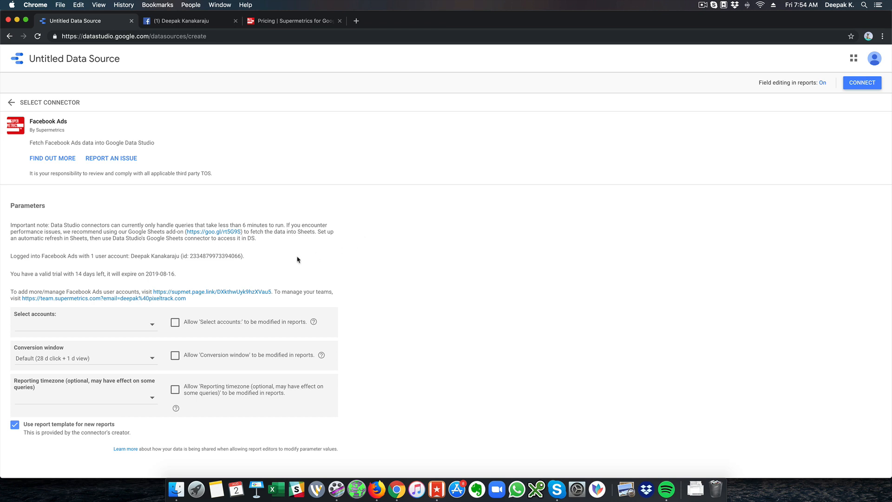
- Select the logged-in Facebook user's own ad account as the only account for the data source
scroll(298, 259, "down", 1)
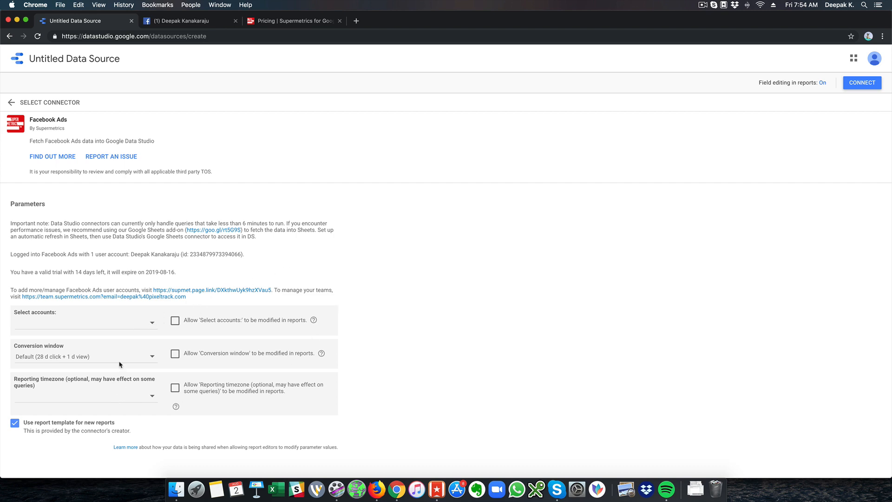
left_click(125, 330)
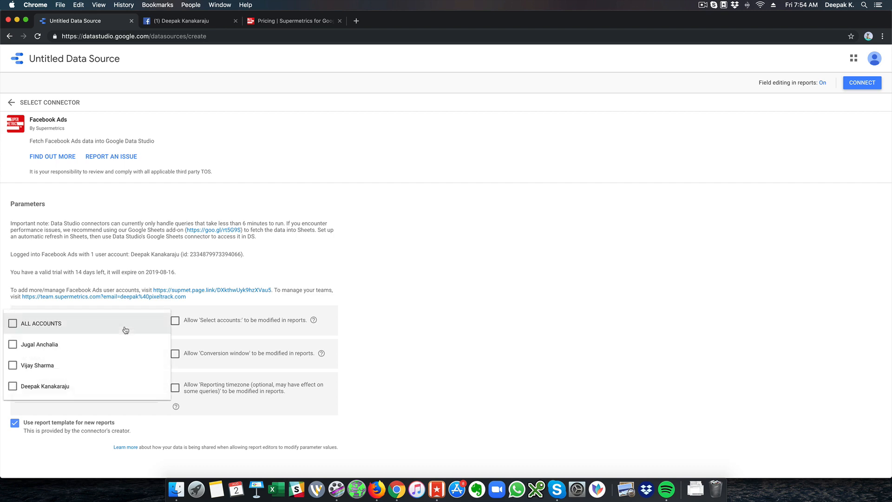
left_click(116, 388)
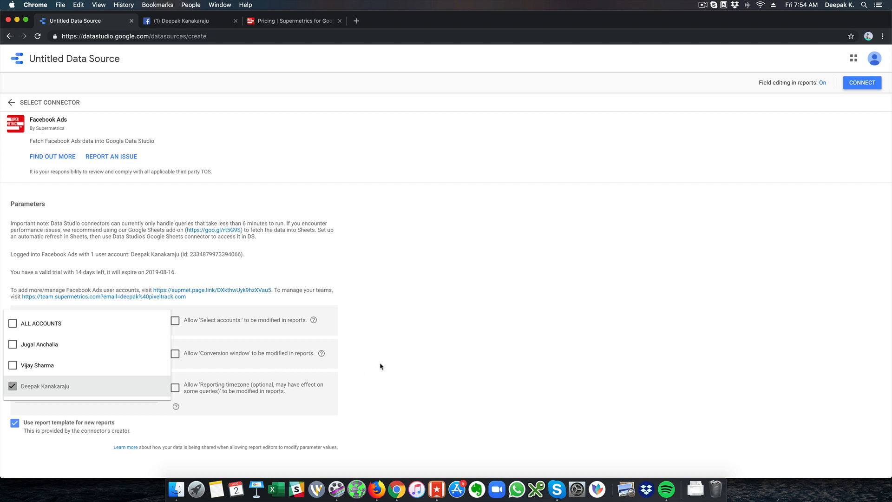
left_click(511, 354)
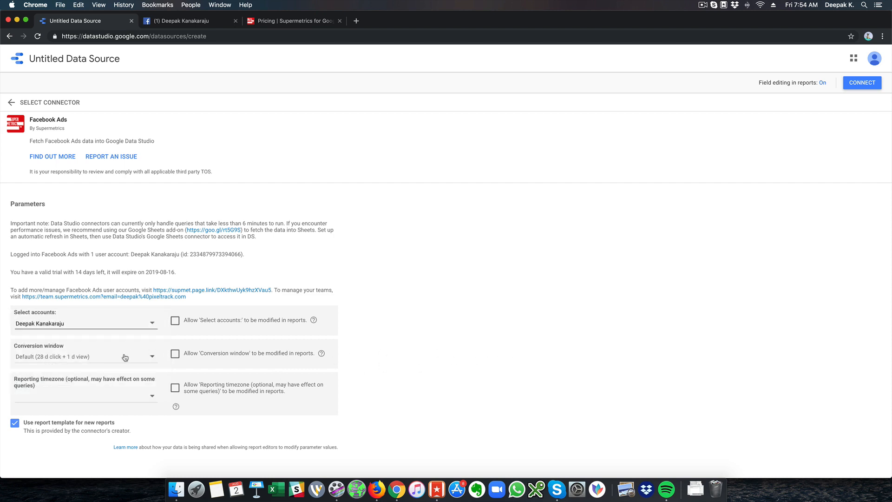
- Set the data source's reporting timezone to (UTC+05:30) Kolkata
left_click(129, 396)
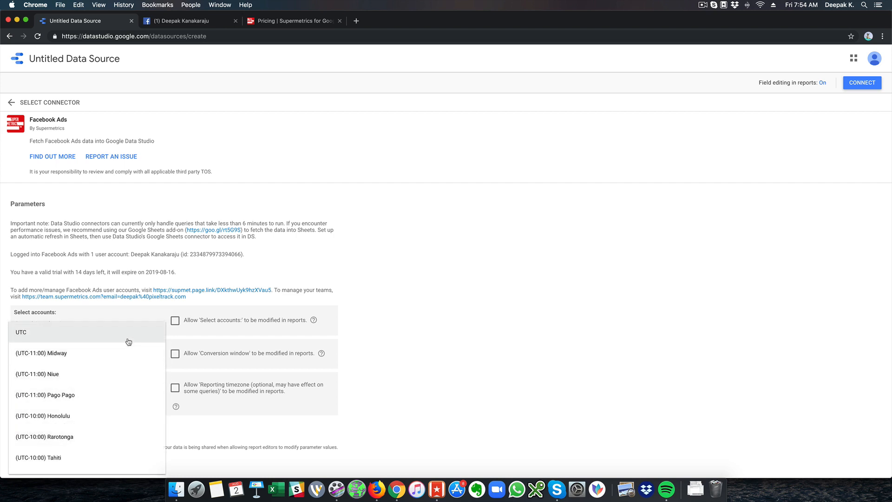
scroll(128, 342, "down", 15)
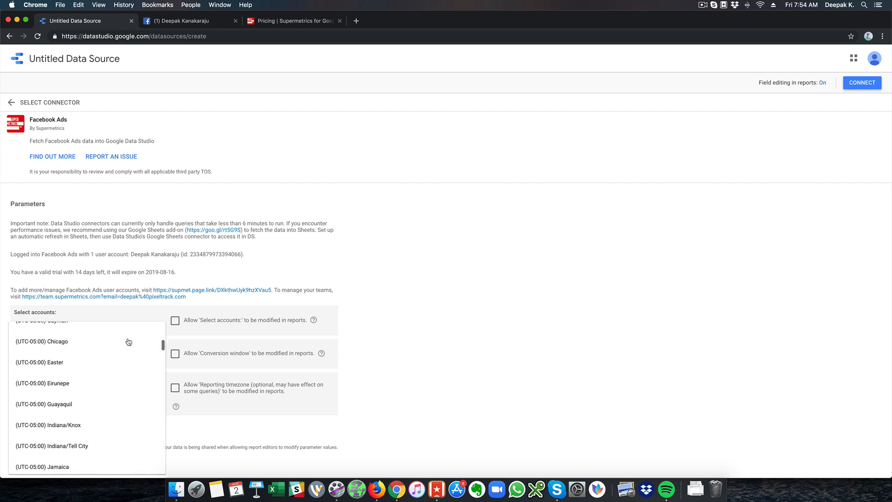
scroll(128, 342, "down", 5)
scroll(129, 342, "down", 20)
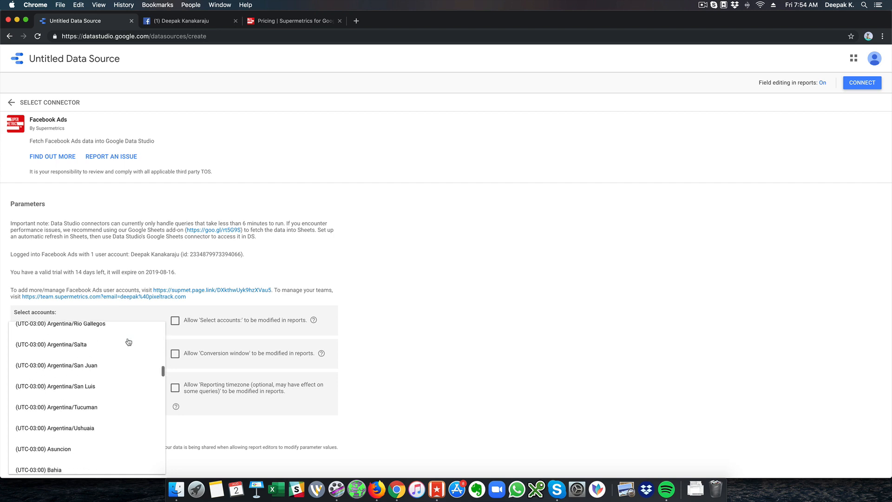
scroll(129, 342, "down", 20)
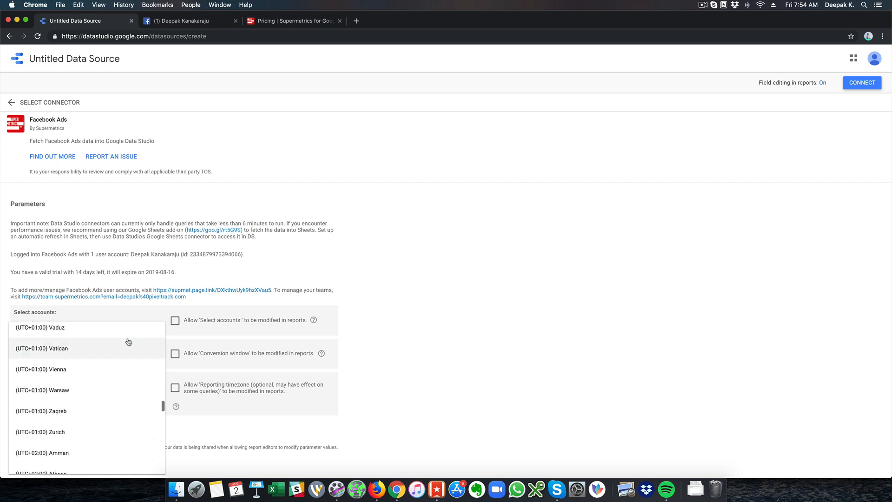
scroll(129, 342, "up", 20)
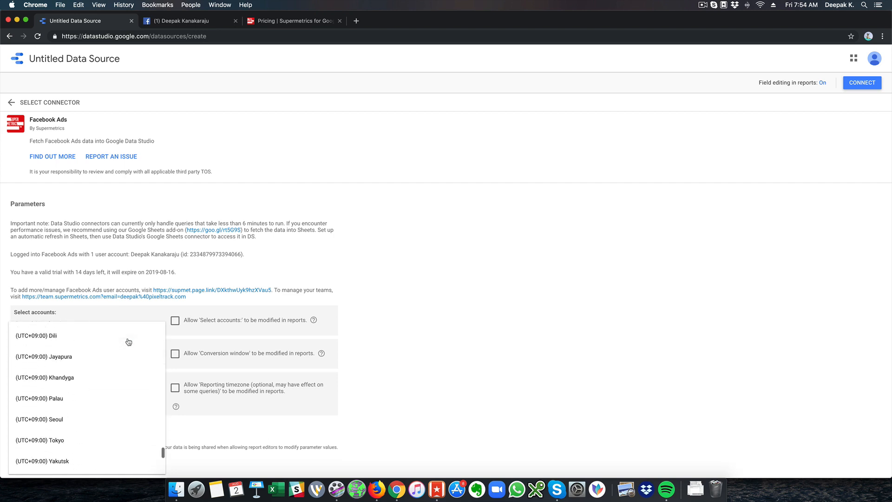
scroll(128, 342, "up", 5)
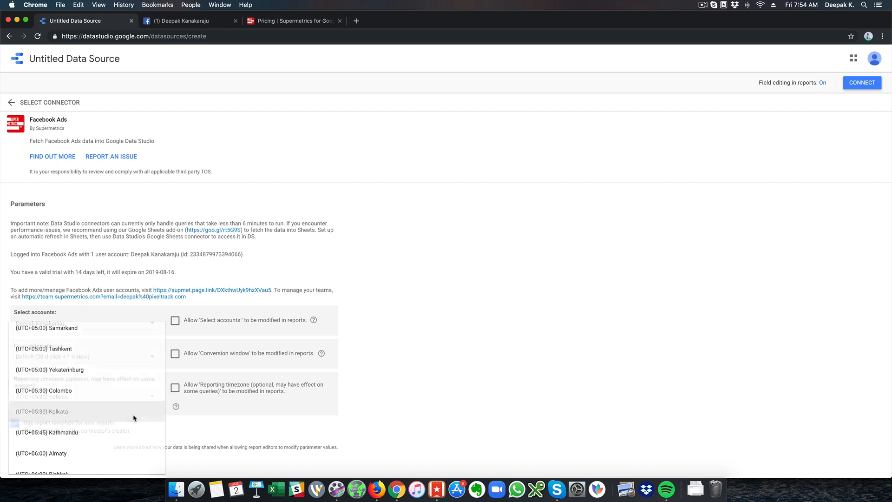
left_click(133, 418)
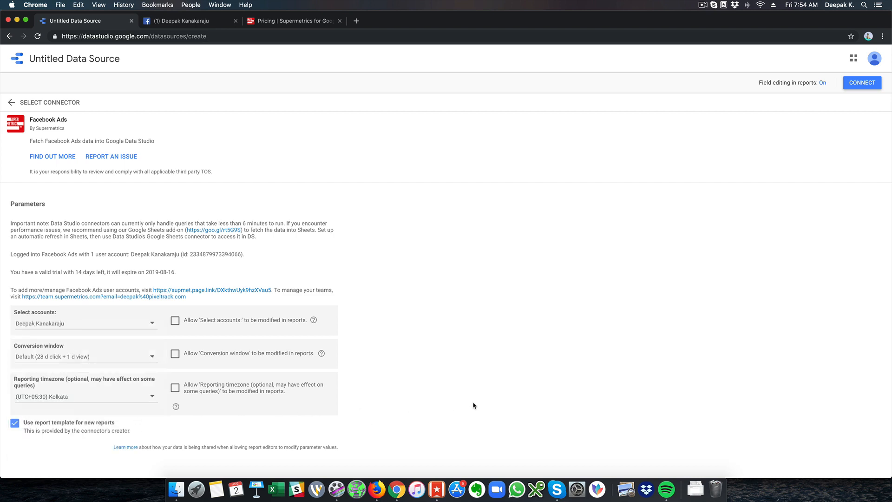
- Connect the Facebook Ads data source with the chosen parameters and look through its full list of fields
scroll(325, 398, "up", 1)
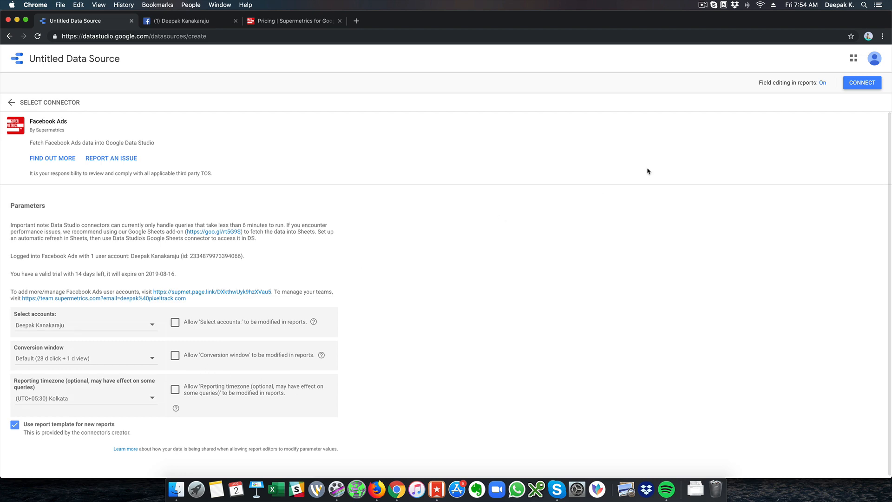
left_click(868, 90)
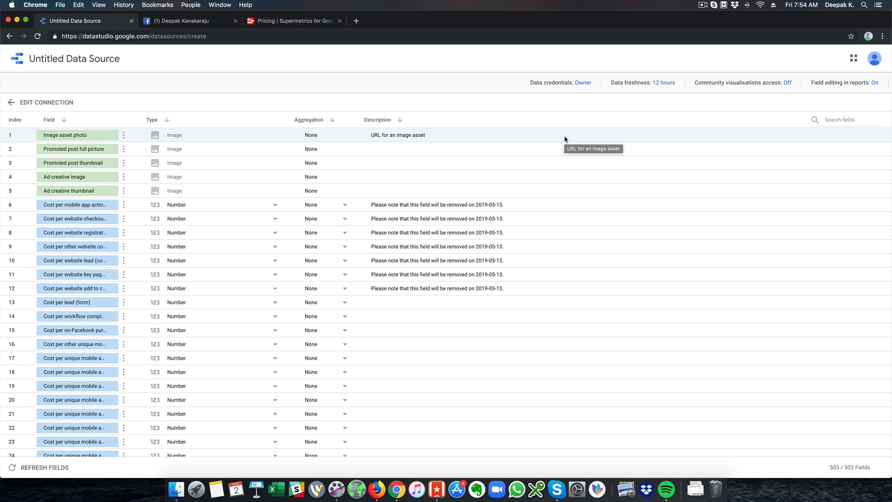
scroll(508, 246, "down", 1)
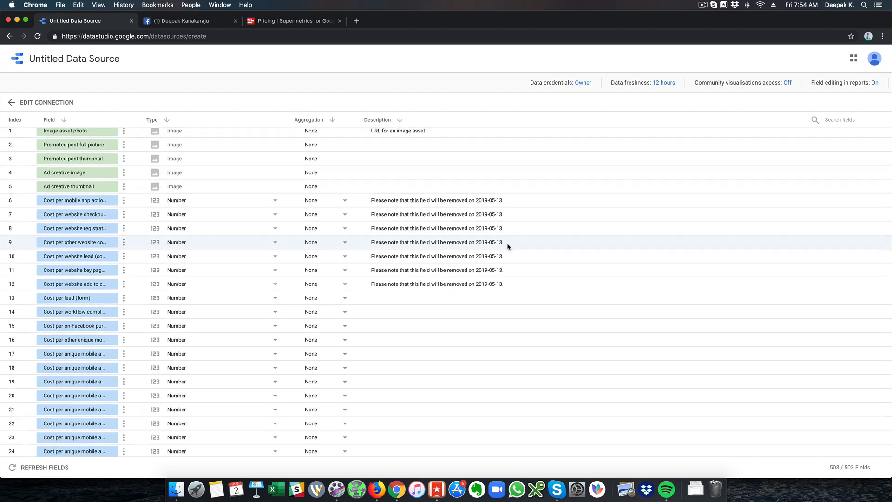
scroll(509, 246, "down", 15)
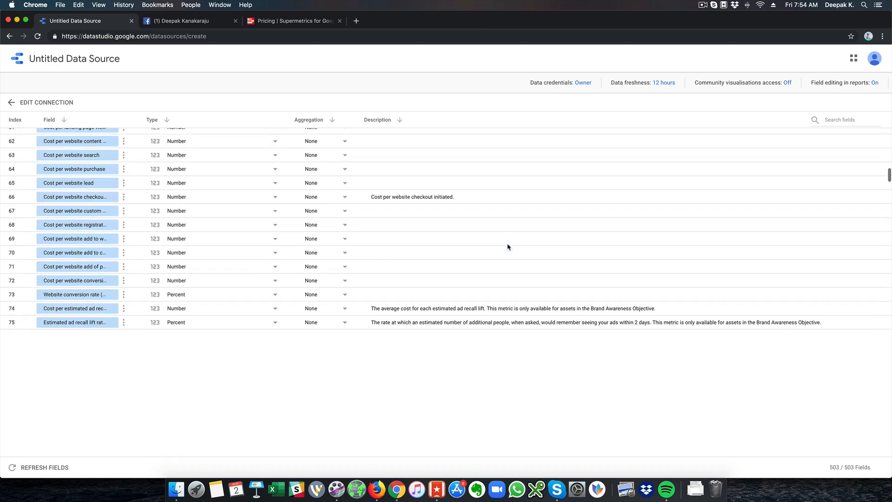
scroll(508, 245, "down", 10)
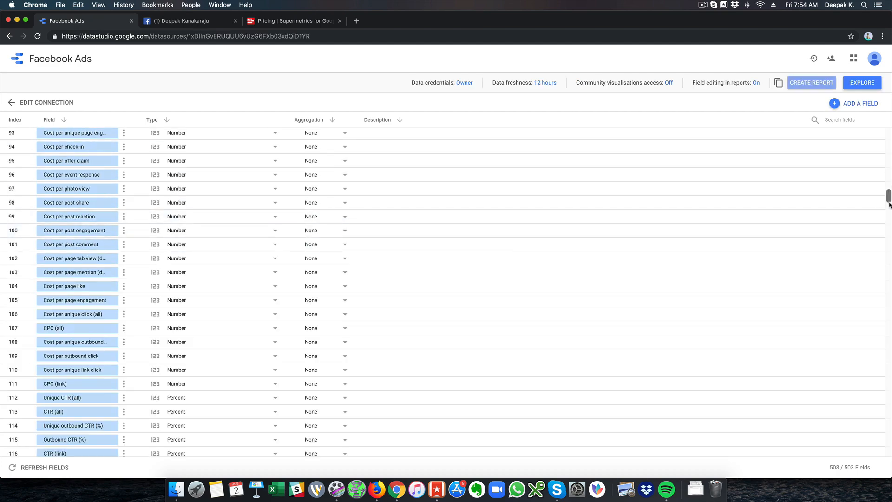
left_click_drag(889, 204, 890, 459)
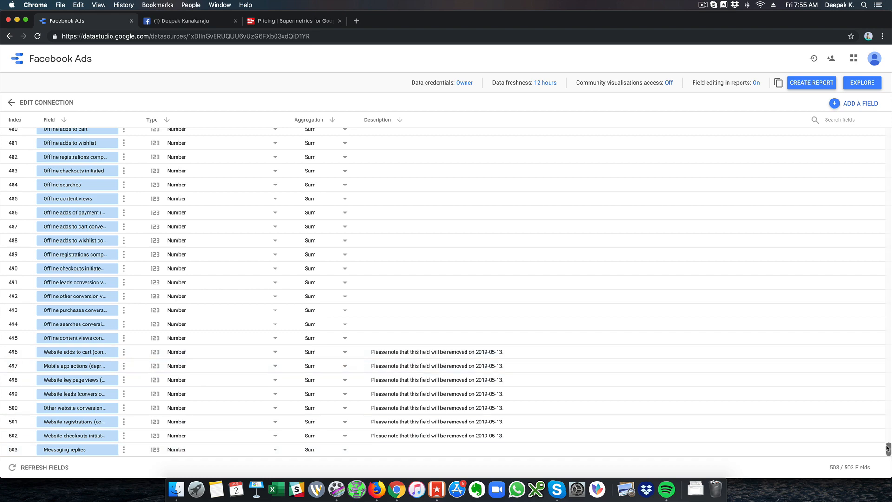
left_click_drag(888, 448, 877, 119)
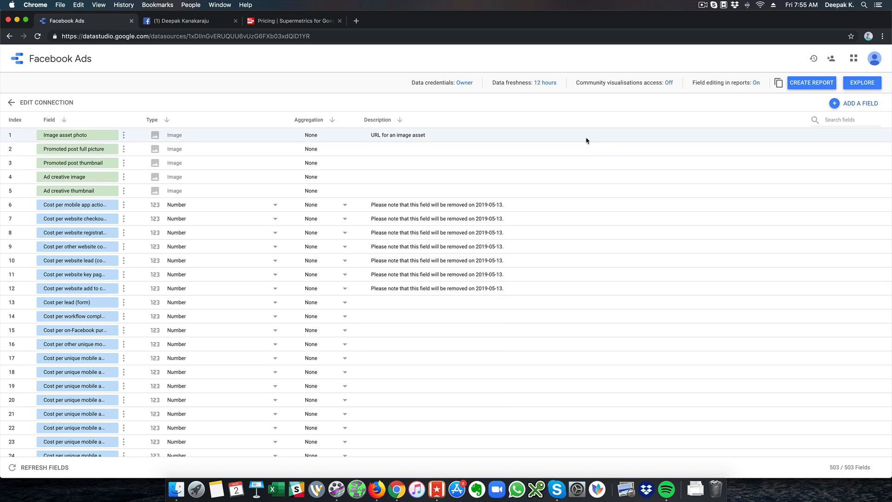
- Try to create a report from the Facebook Ads data source, allowing Google Data Studio access to the account's Google Drive files
left_click(805, 84)
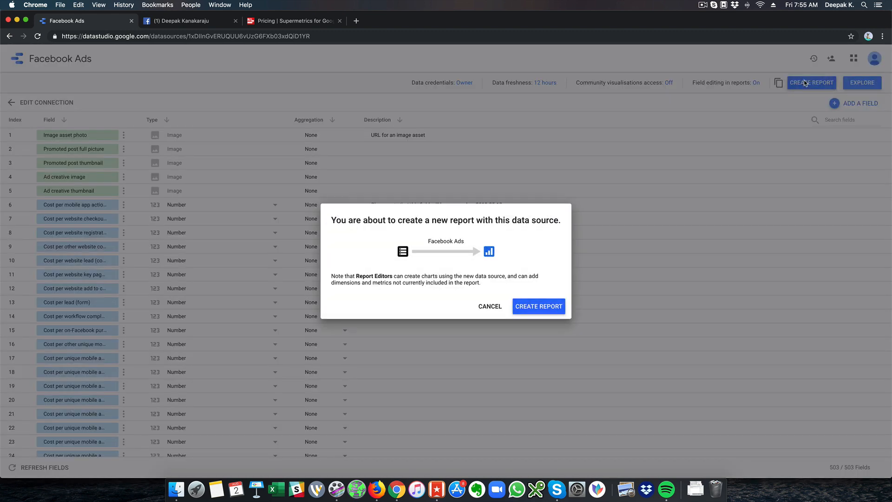
left_click(531, 306)
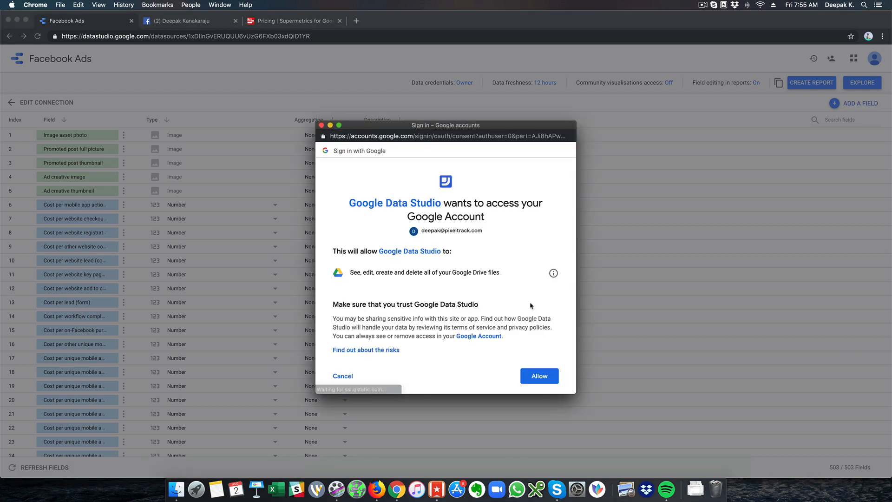
left_click(537, 377)
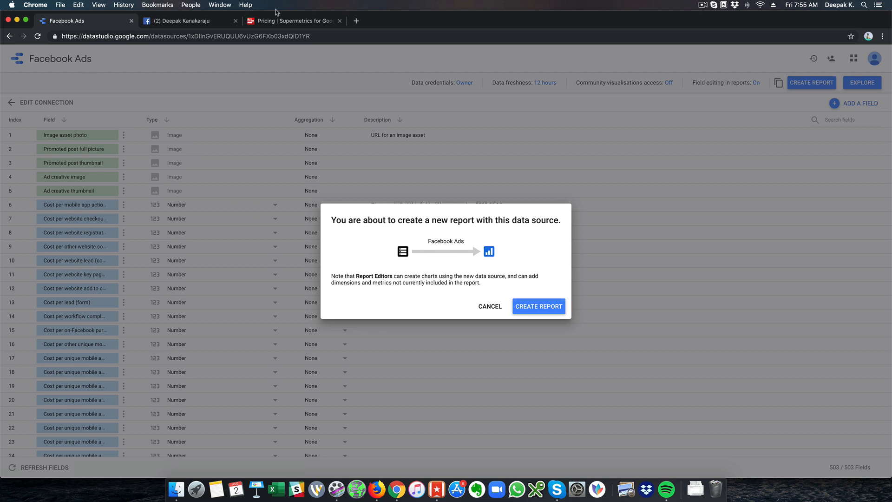
- Open the Data Studio home page, datastudio.google.com, in a new browser tab, checking the pending report creation in the original tab
left_click(355, 21)
type("da")
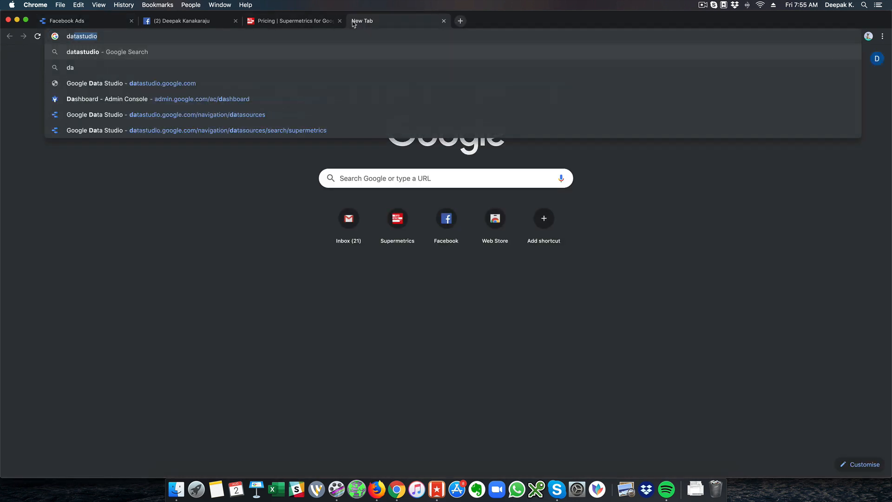
type("ta")
key("Down")
key("Down")
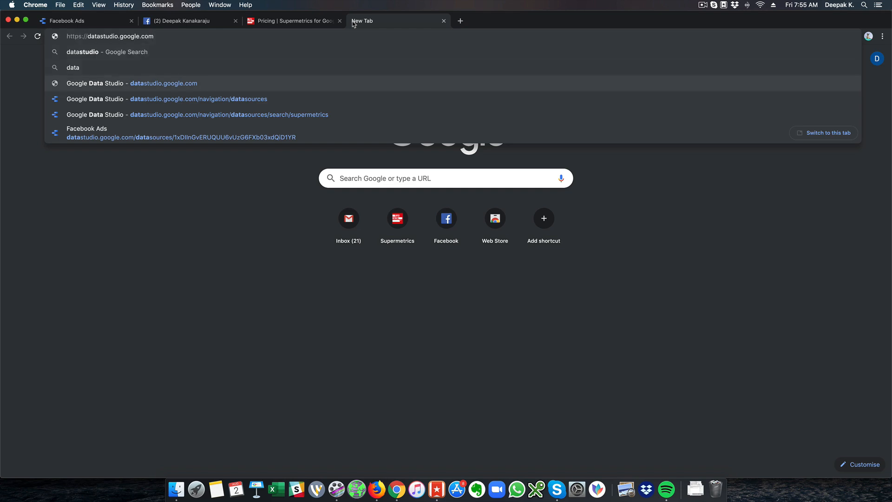
key("Return")
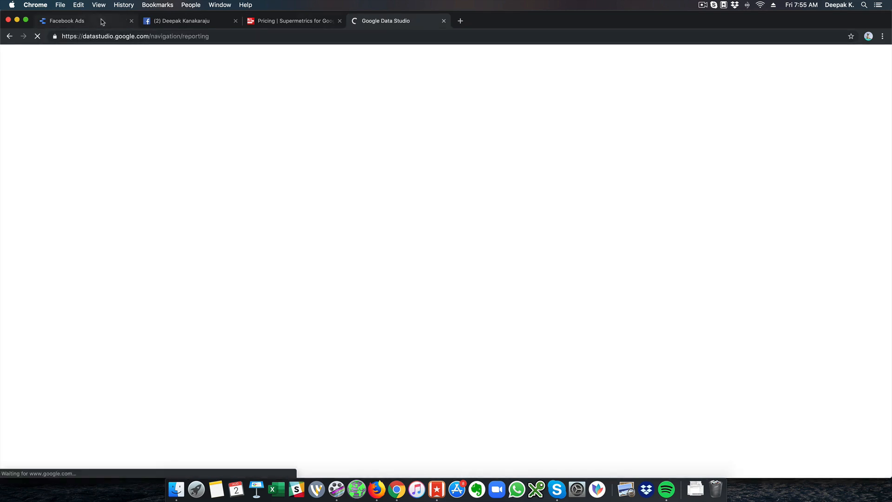
left_click(102, 22)
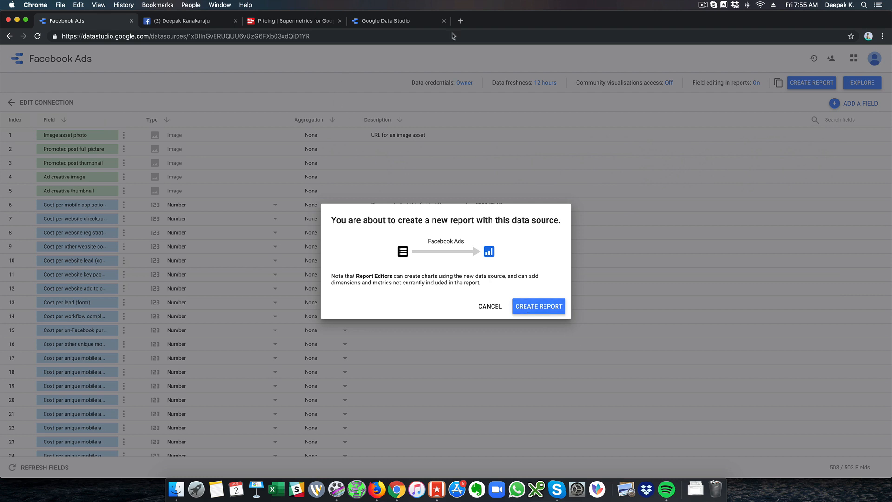
left_click(407, 21)
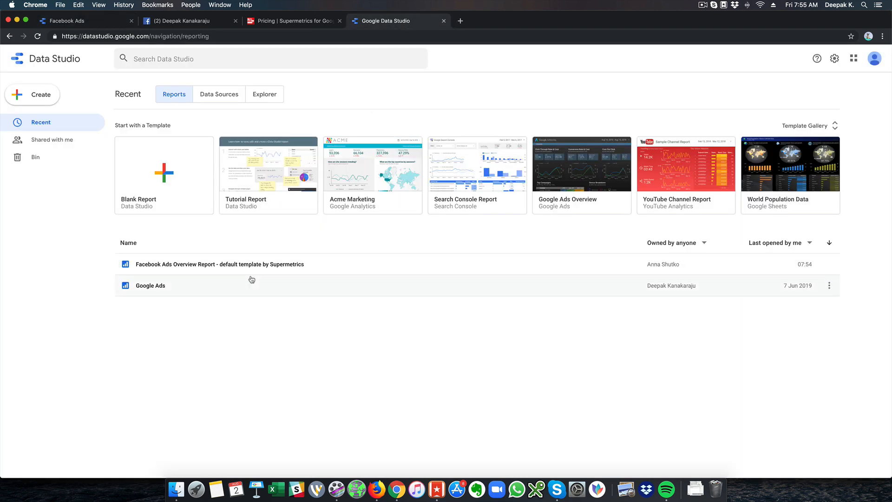
- Open the Facebook Ads Overview Report default template by Supermetrics and examine its date range options, charts, campaign table and account name
left_click(225, 268)
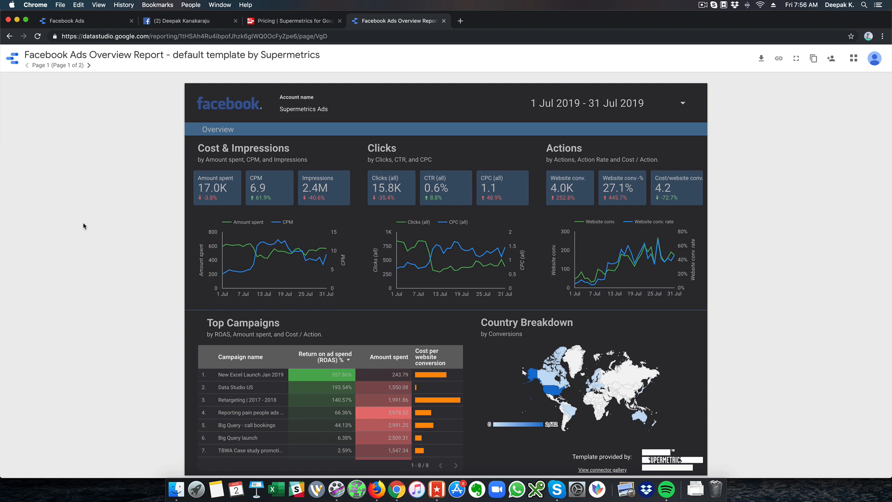
left_click(661, 104)
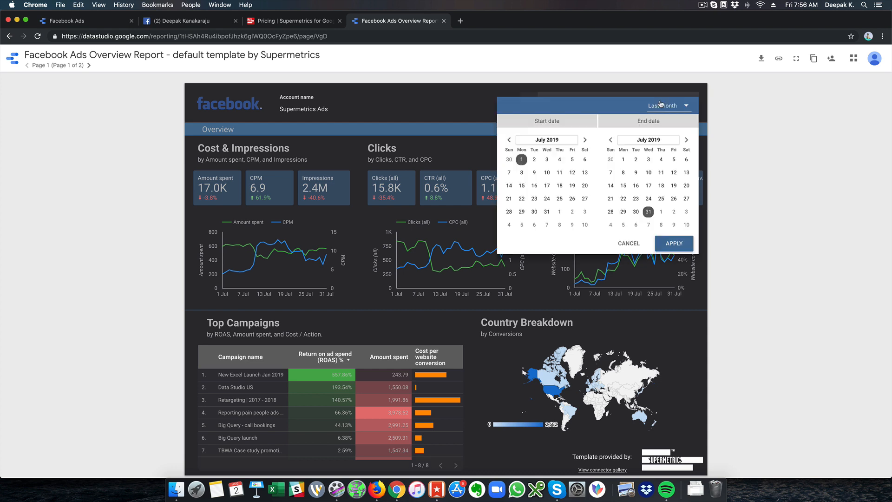
left_click(758, 107)
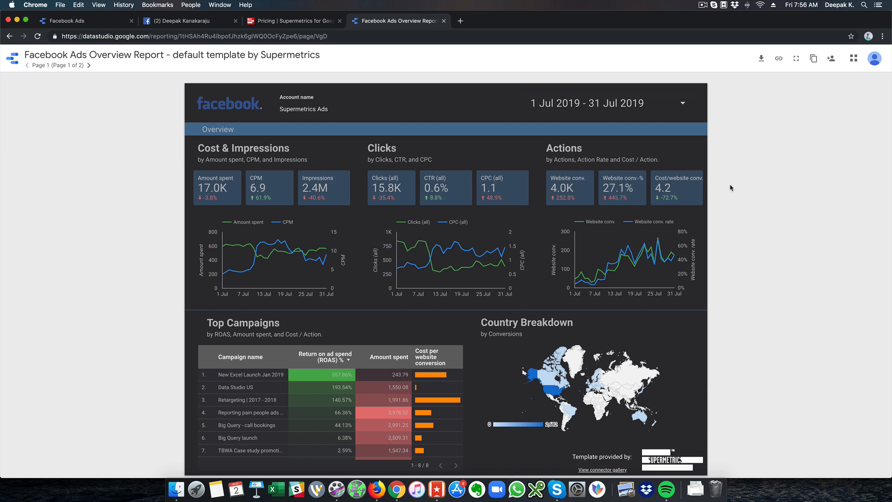
mouse_move(302, 269)
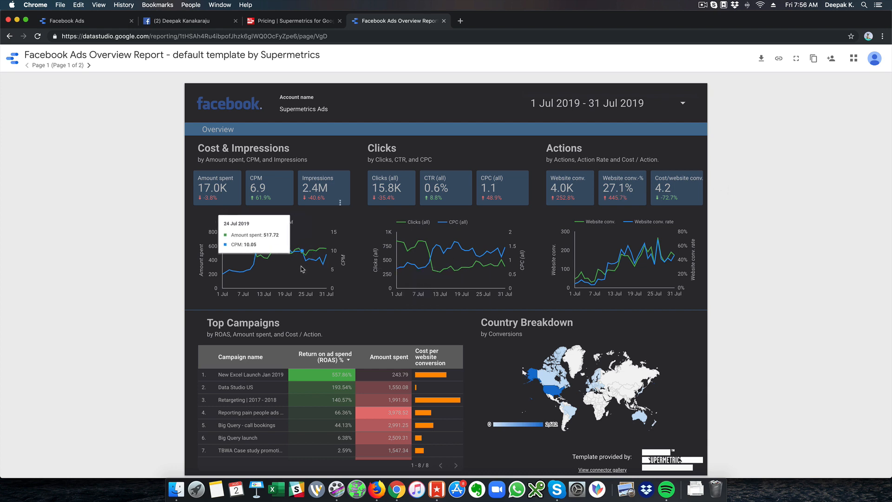
scroll(540, 282, "down", 1)
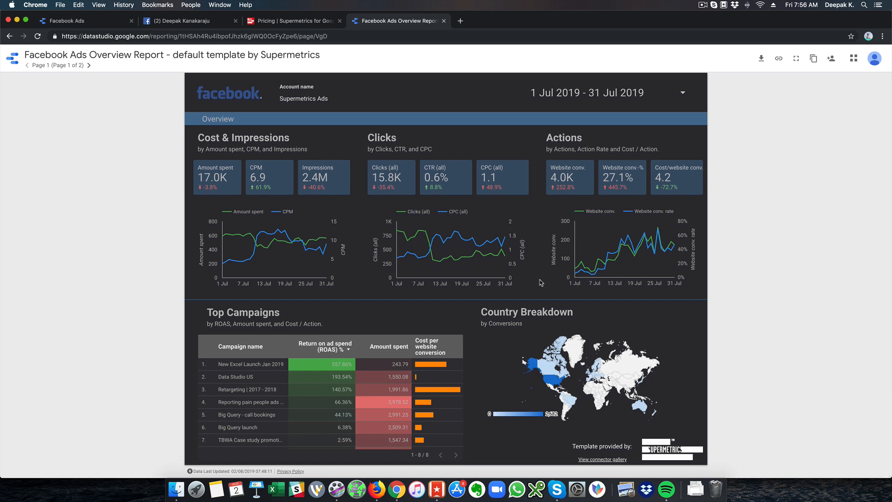
scroll(540, 282, "up", 1)
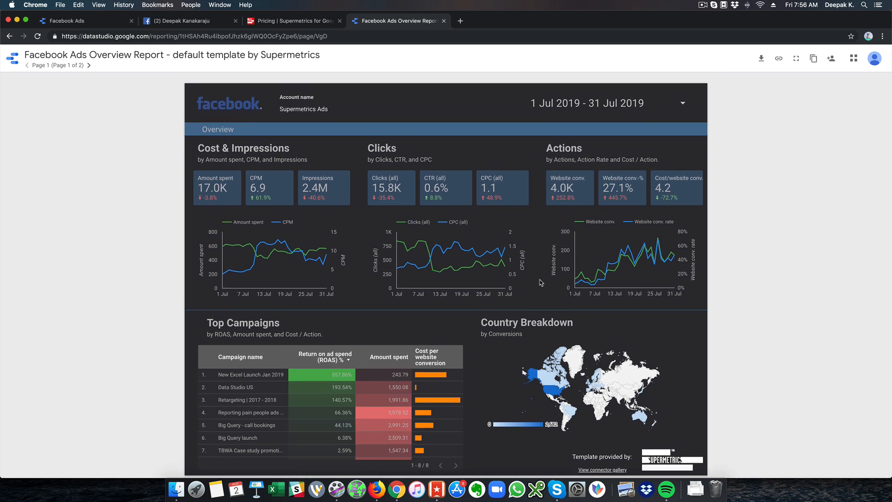
left_click(310, 102)
- Create a blank report from the Data Studio home page and add the Facebook Ads data source to it
left_click(11, 62)
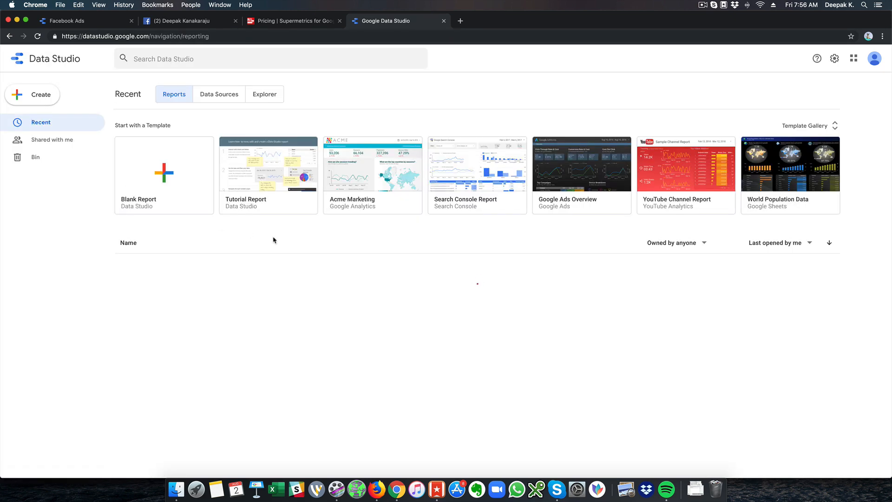
left_click(171, 182)
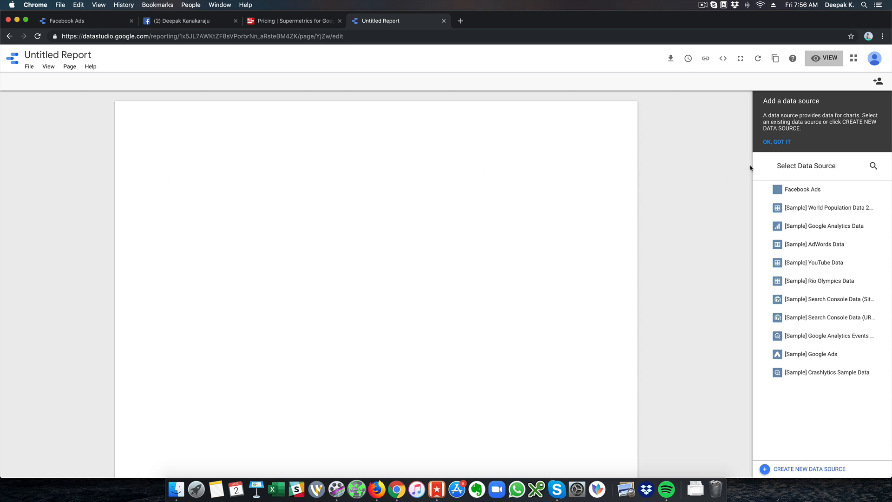
left_click(783, 142)
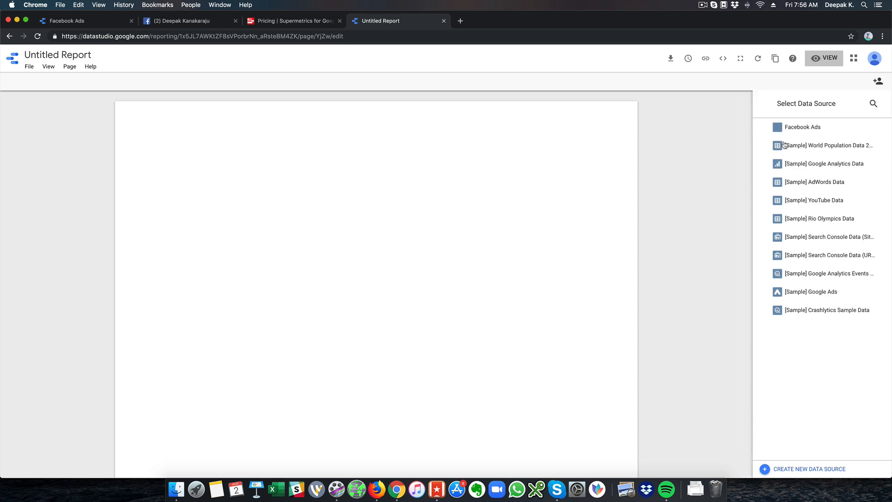
left_click(807, 133)
left_click(516, 309)
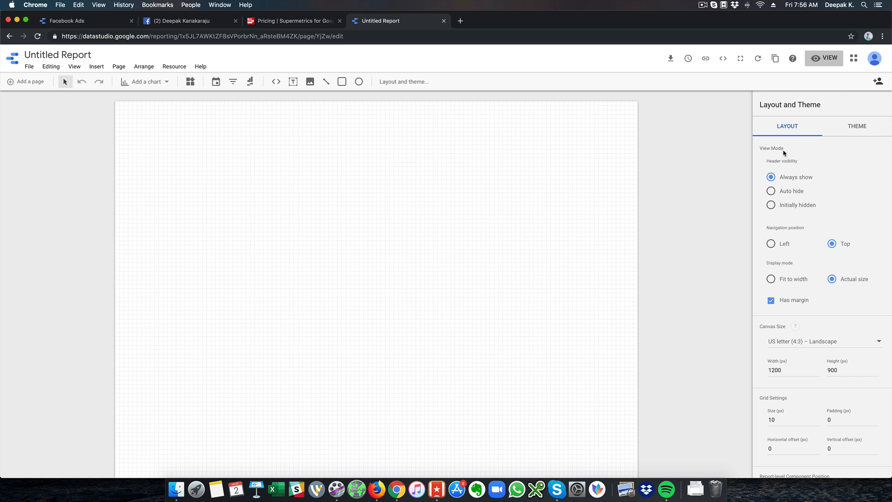
- Change the blank report's theme to Simple Dark
left_click(861, 128)
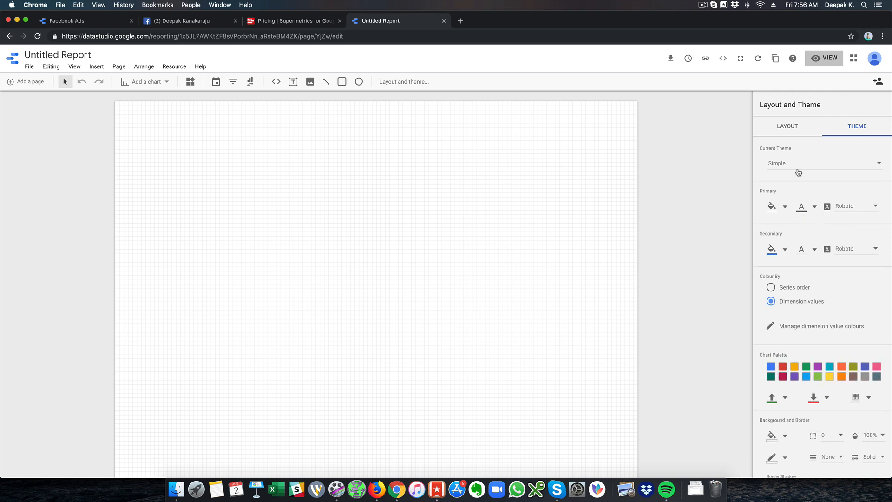
left_click(798, 172)
left_click(798, 191)
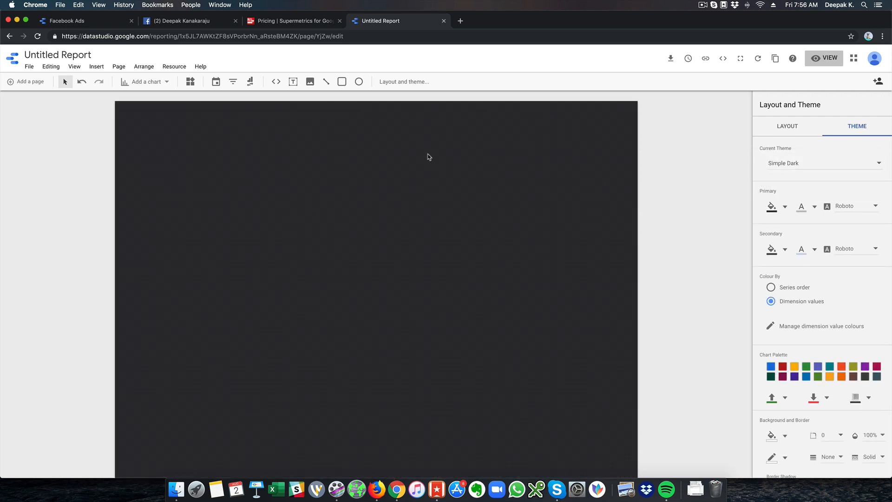
- Rename the untitled report as "Facebook Ads Report (PixelTrack)"
triple_click(62, 56)
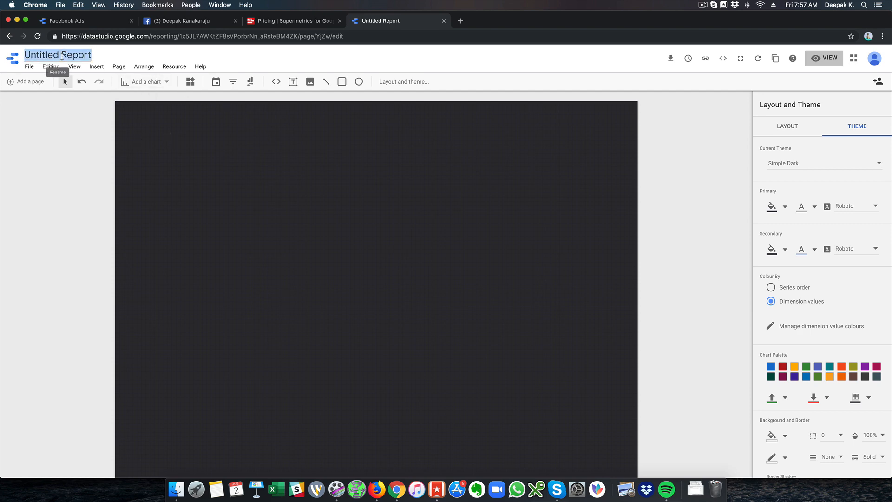
type("Facebook A")
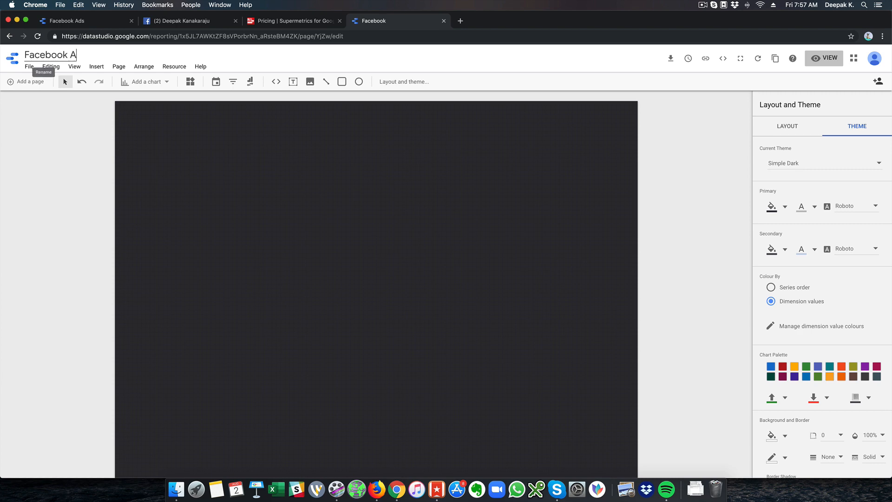
type("ds Report")
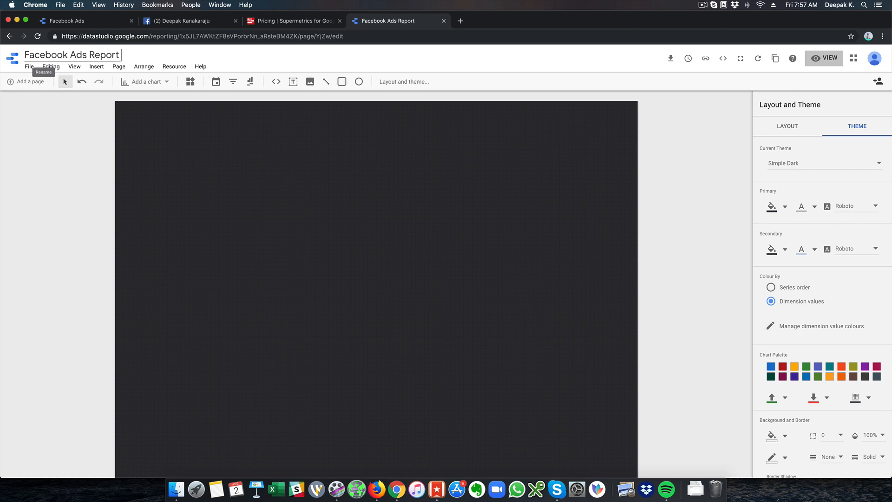
type(" (PixelTrack)")
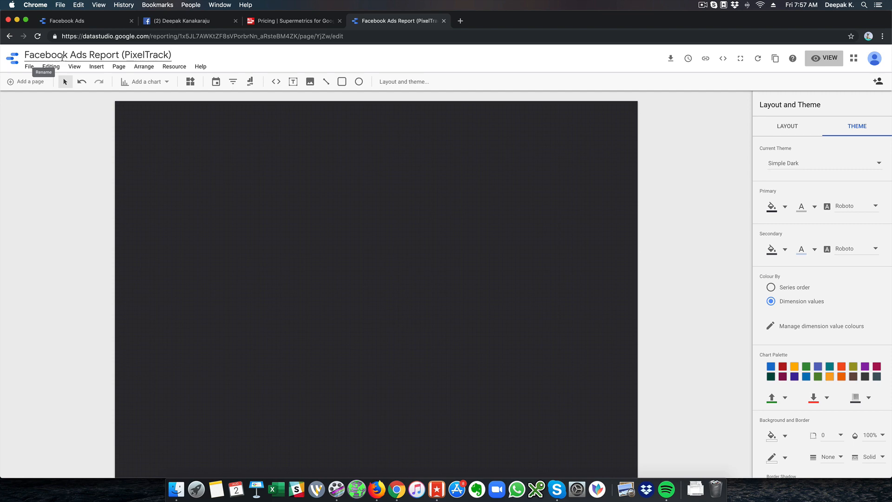
left_click(109, 167)
- Add a date range control in the upper-right corner of the report page
left_click(217, 82)
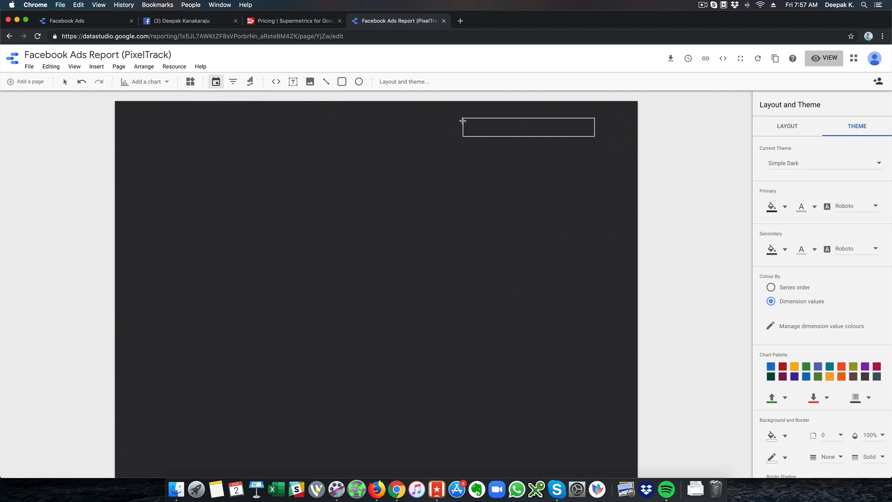
left_click(490, 119)
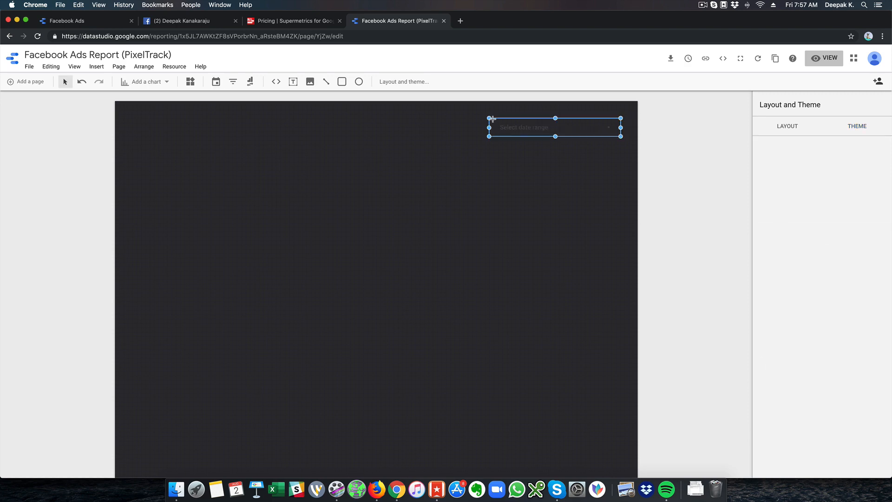
left_click(653, 147)
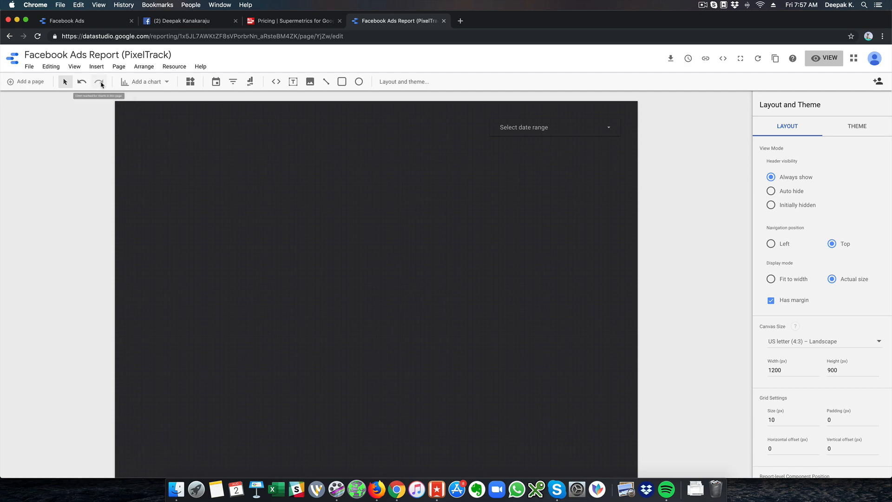
- Insert the logo image "PixelTrack white.png" in the upper-left corner of the report page
left_click(97, 67)
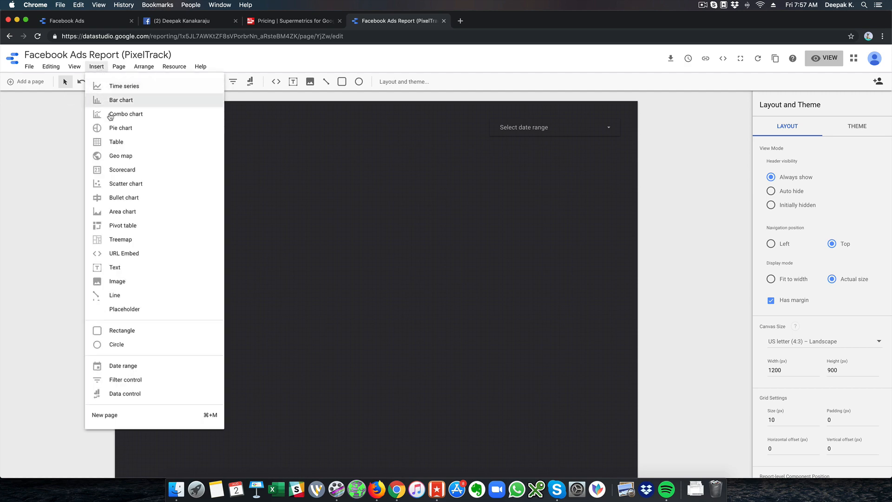
left_click(133, 281)
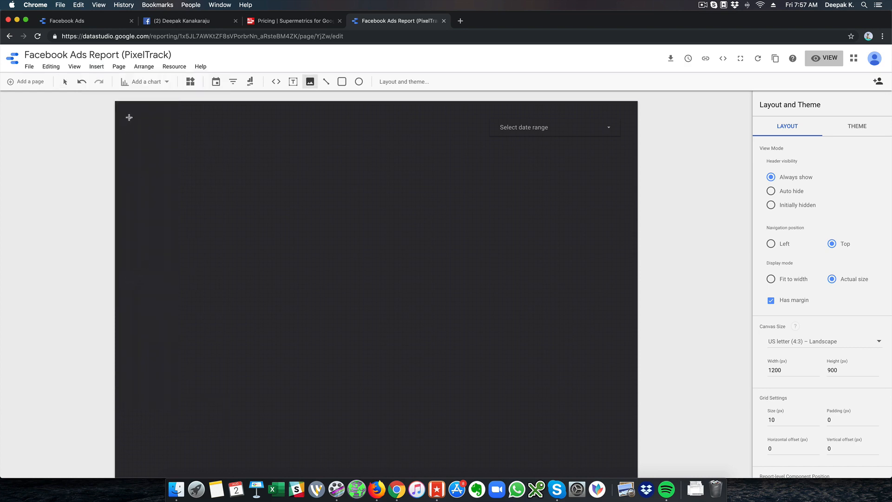
left_click_drag(130, 117, 290, 150)
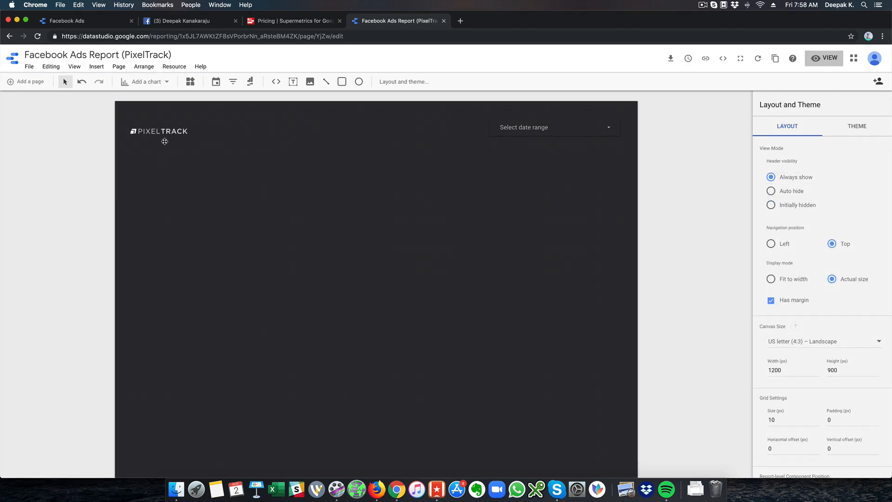
- Enlarge the PixelTrack logo and move it up level with the date range control
left_click(163, 138)
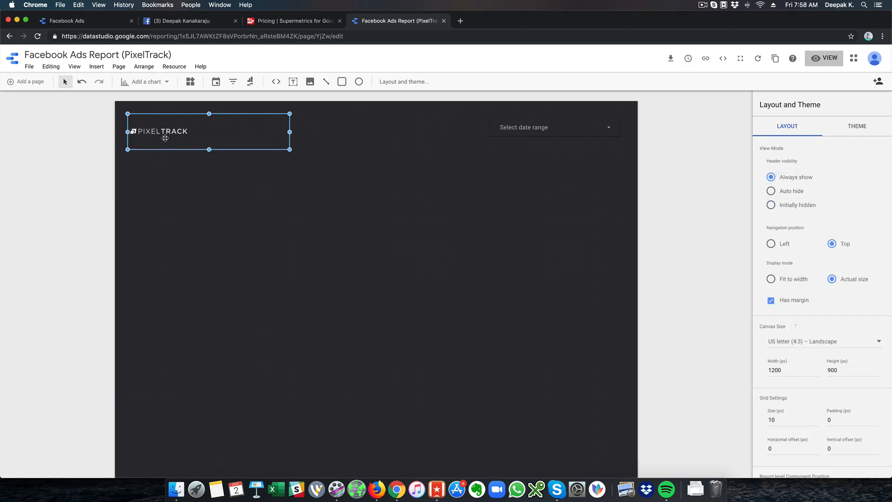
left_click_drag(290, 149, 421, 171)
left_click(361, 200)
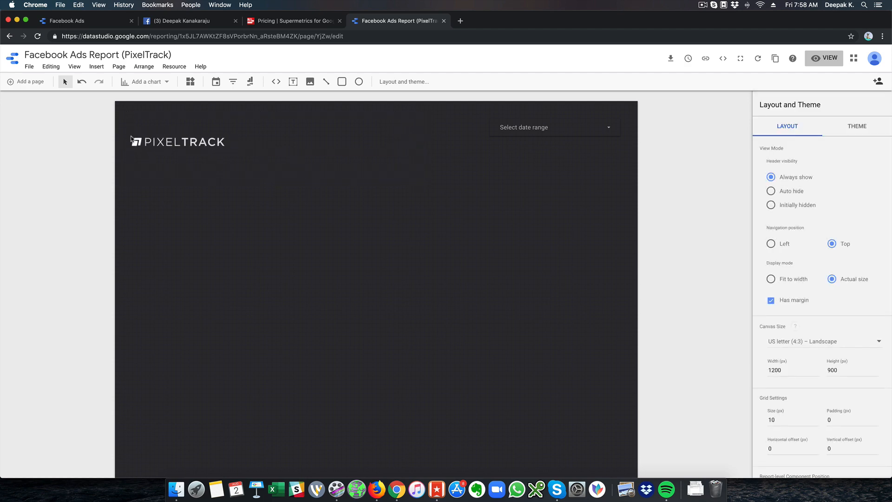
left_click(144, 131)
left_click_drag(144, 131, 140, 122)
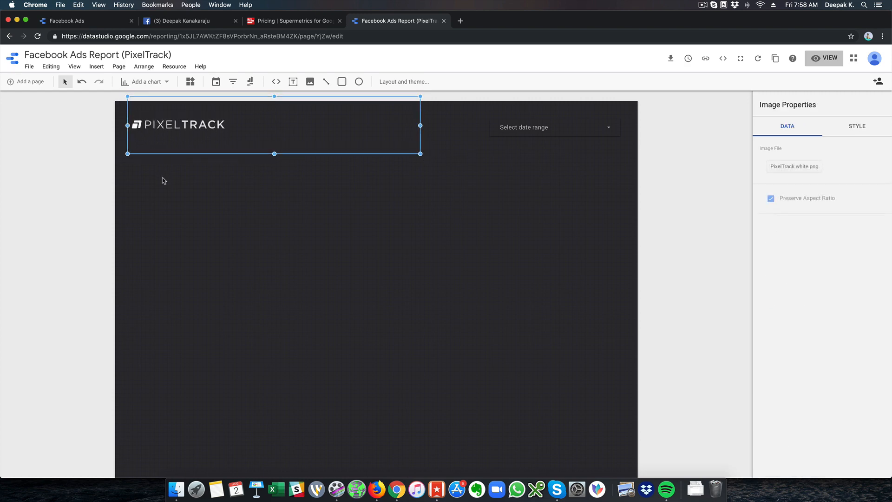
left_click(163, 181)
- Add a text box reading "Facebook Ads Report" directly below the PixelTrack logo
left_click(96, 67)
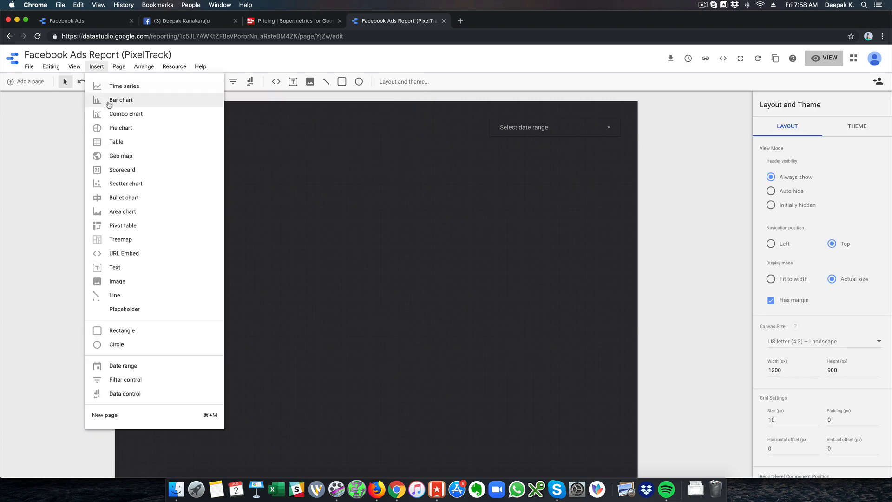
left_click(130, 267)
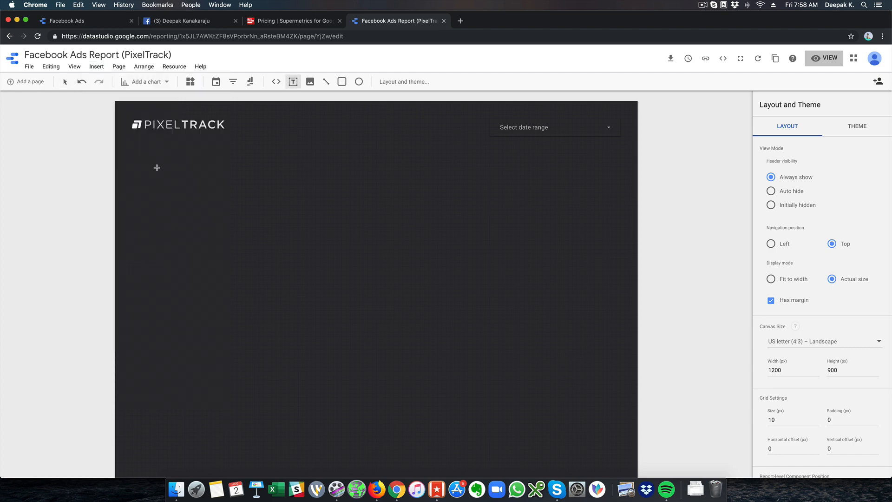
left_click_drag(131, 136, 276, 163)
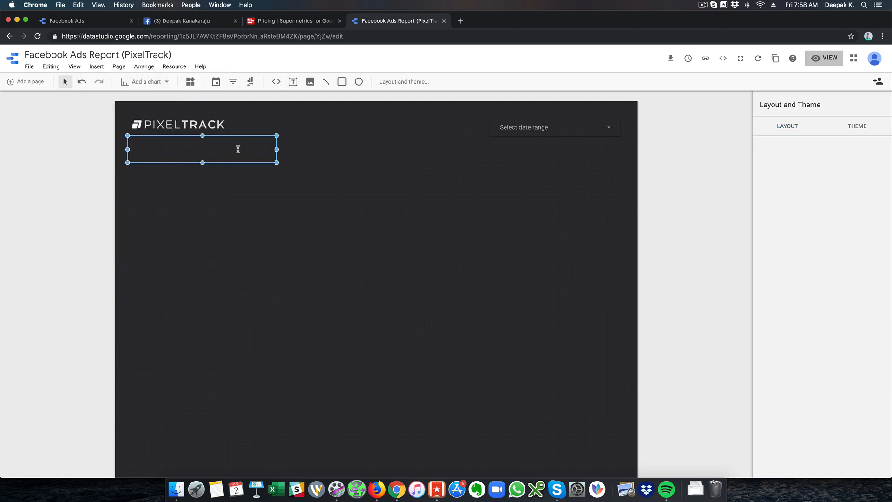
type("Facebook Ads Report")
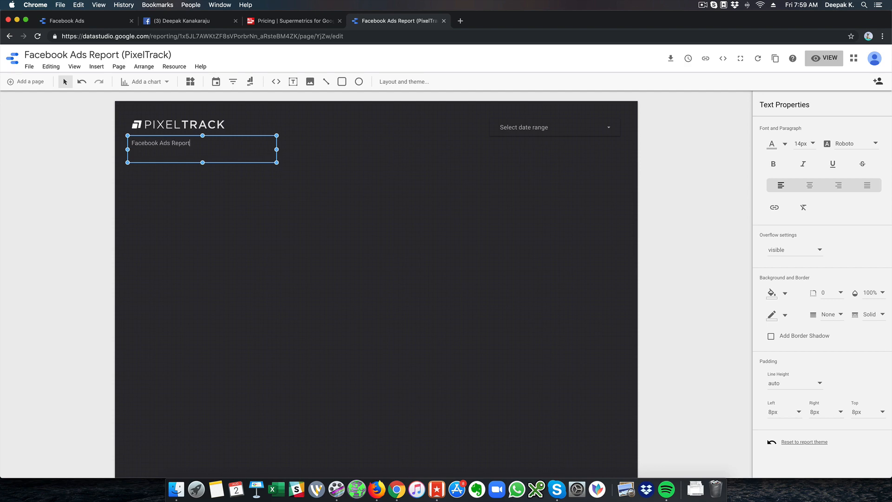
left_click(223, 197)
- Reduce the height of the "Facebook Ads Report" text box so it fits closely around its single line
left_click(174, 143)
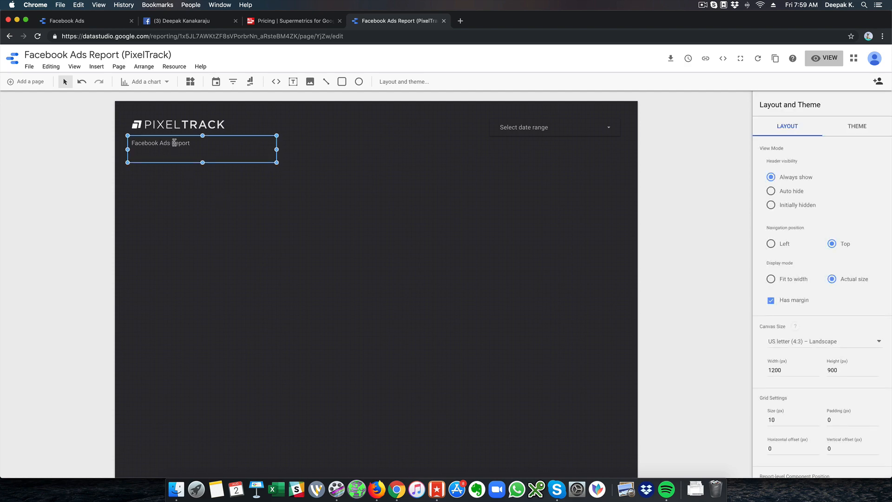
left_click_drag(201, 162, 202, 153)
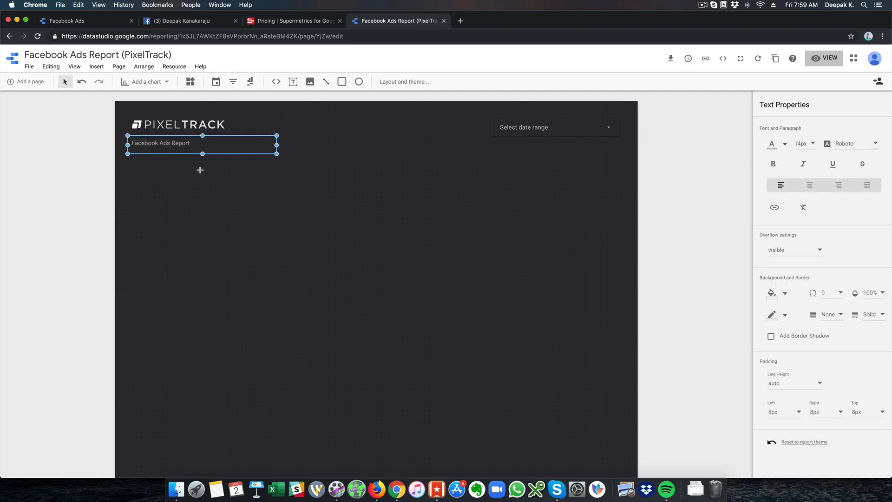
left_click(200, 170)
left_click(184, 145)
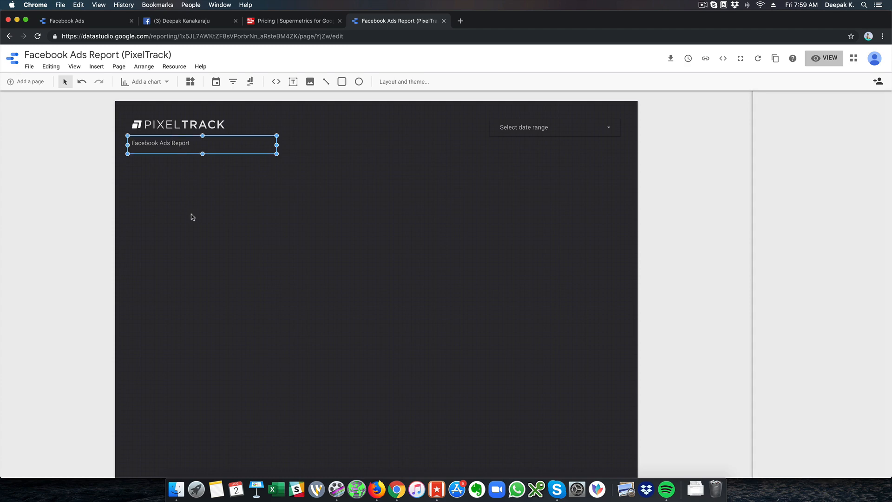
left_click(191, 216)
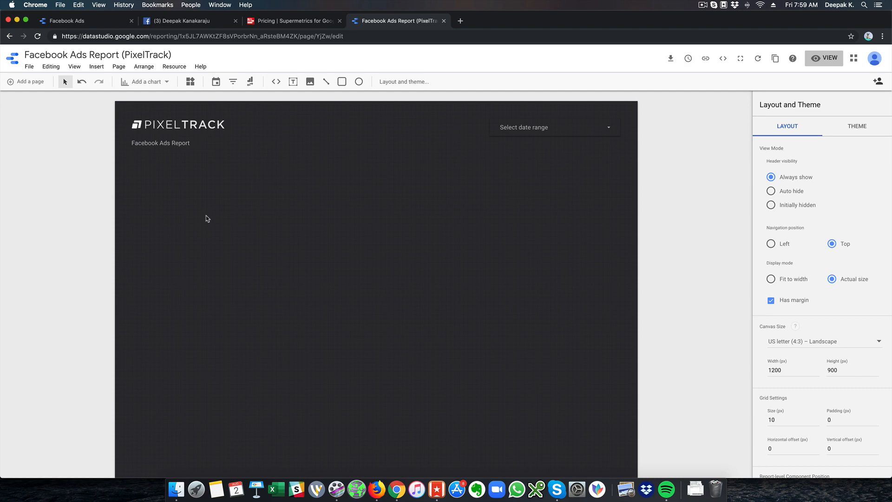
- Add a time series chart below the report title and widen it to nearly half the page width
left_click(167, 82)
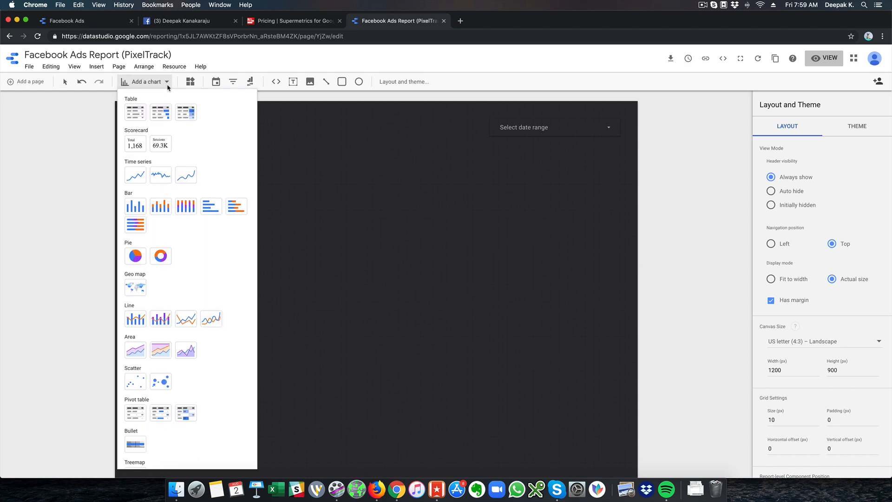
left_click(138, 176)
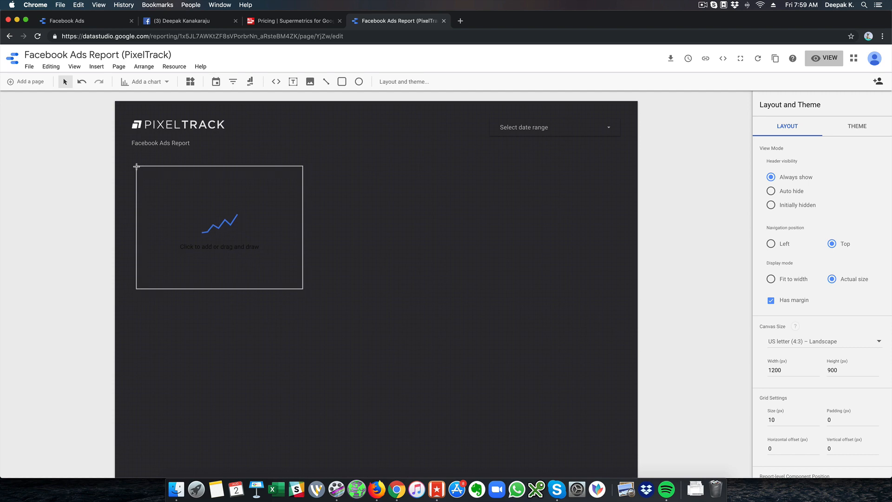
left_click(142, 171)
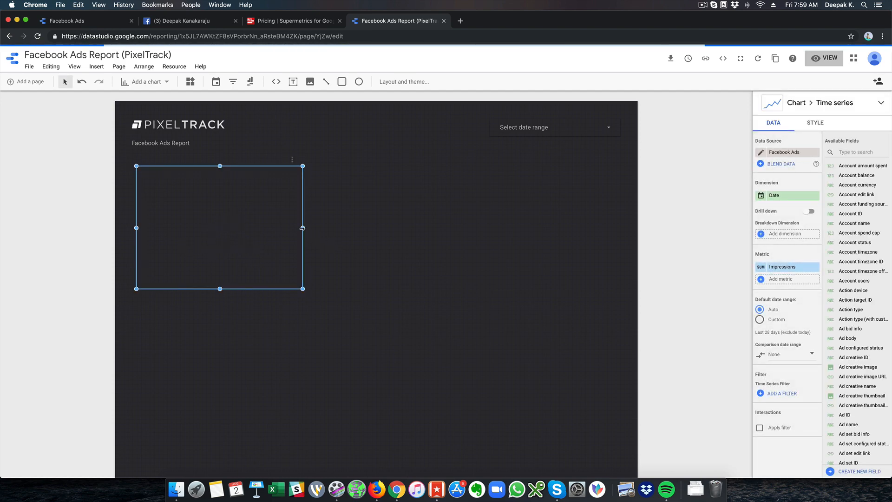
left_click_drag(303, 227, 483, 233)
left_click_drag(439, 231, 359, 229)
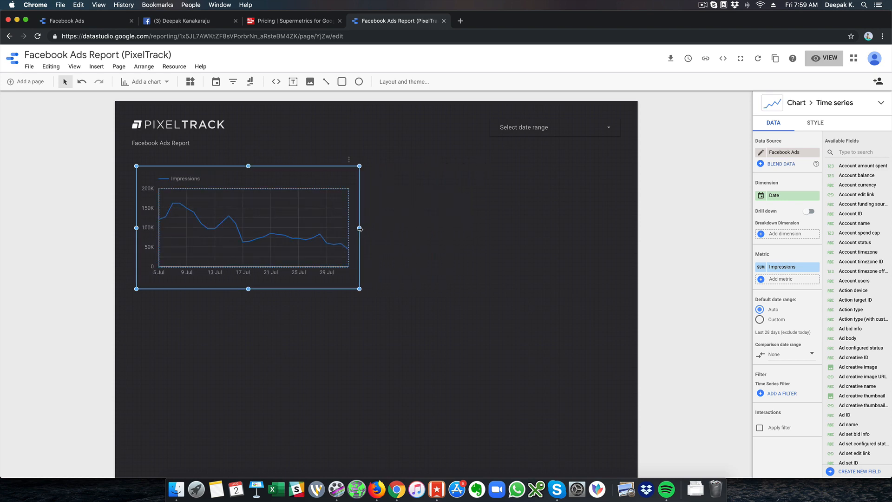
left_click(396, 225)
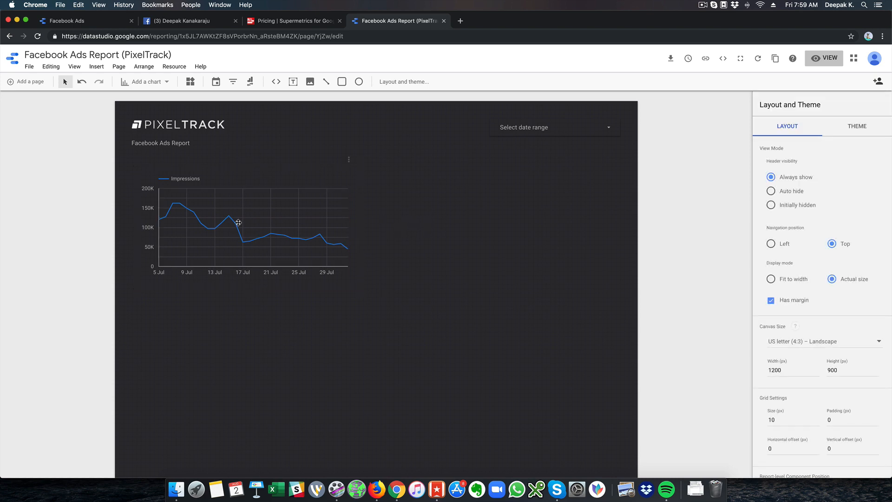
- Replace the time series chart's Impressions metric with Amount spent and move the chart slightly down and left
left_click(260, 233)
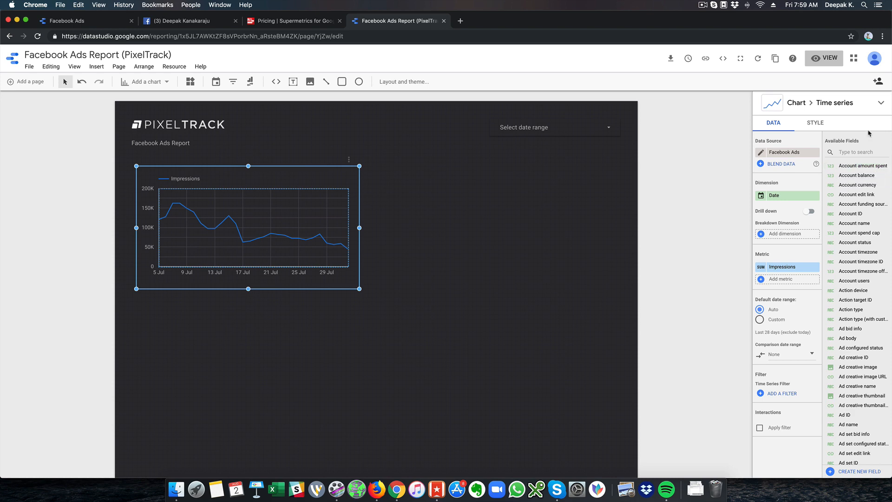
left_click(863, 152)
type("spent")
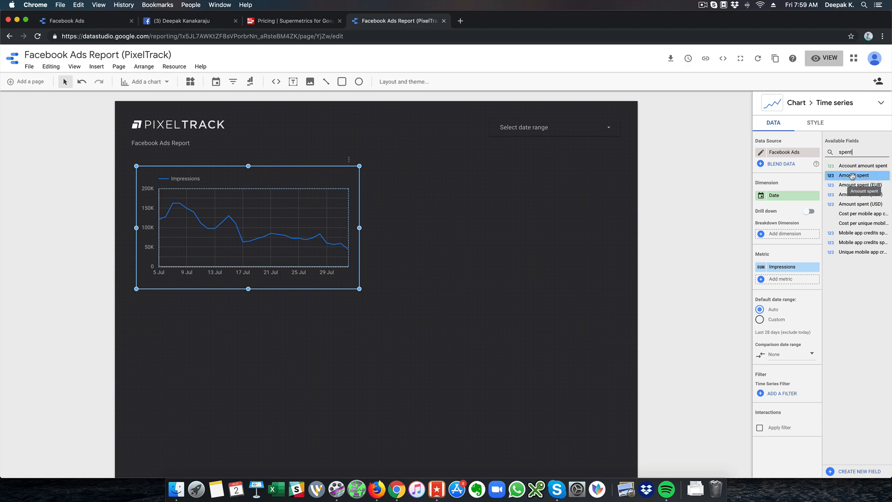
left_click_drag(851, 176, 784, 281)
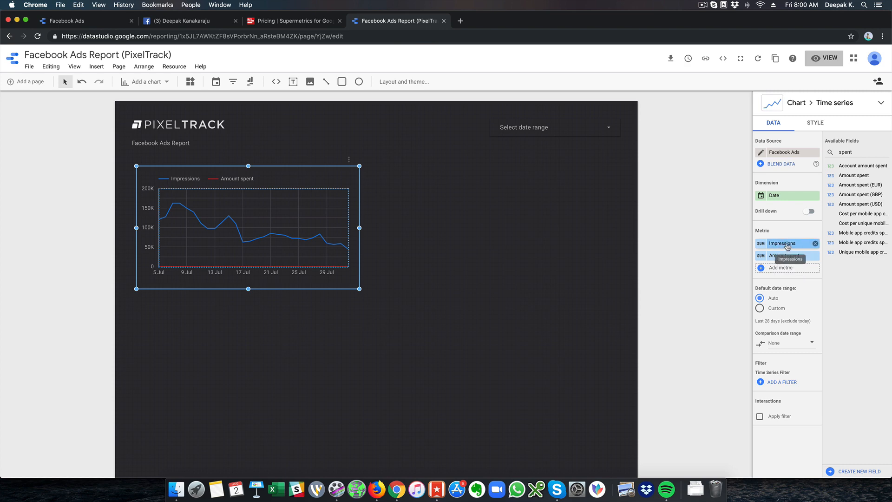
left_click(815, 244)
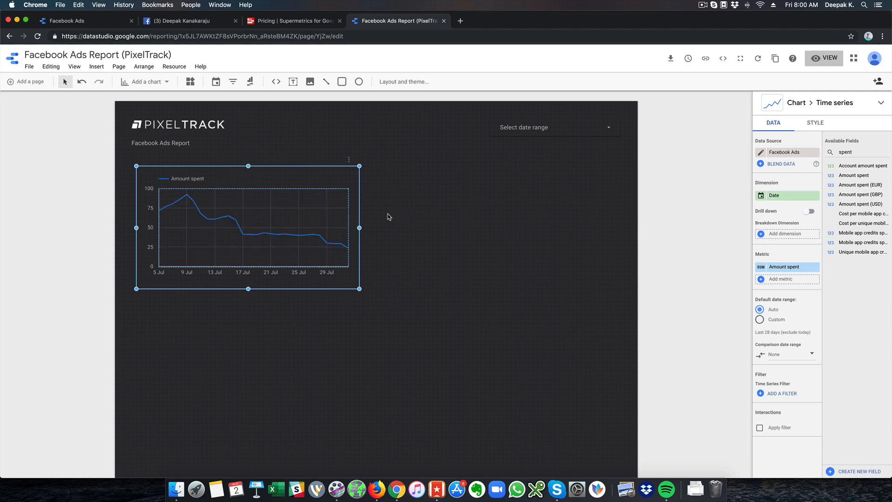
left_click(499, 225)
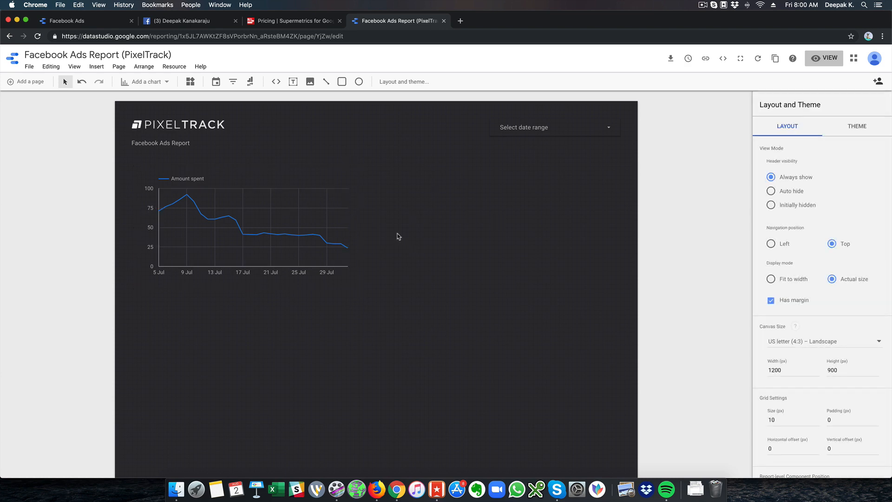
left_click_drag(309, 216, 307, 226)
left_click(446, 223)
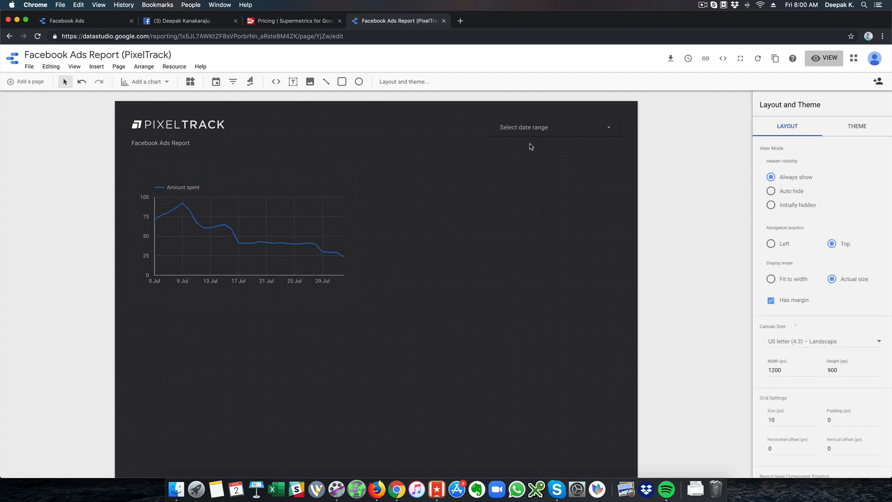
- Preview the report in view mode with its date range set to 1 Jul 2019 - 31 Jul 2019, and return to editing
left_click(828, 60)
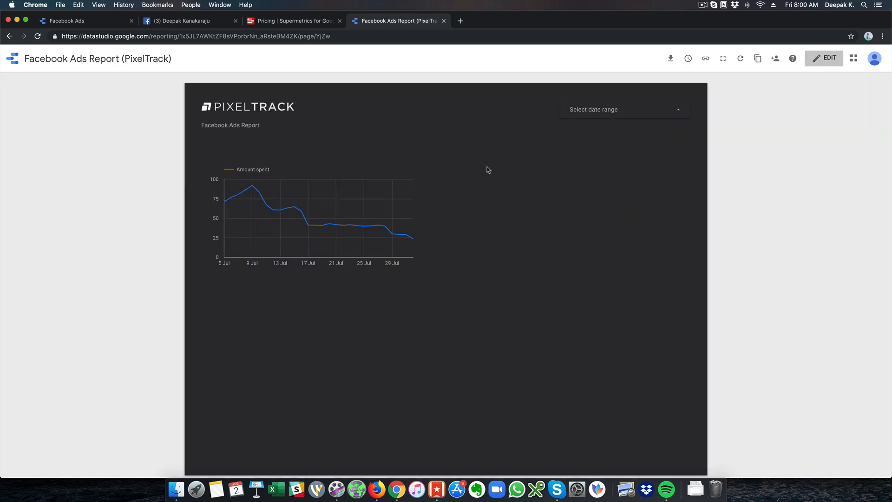
left_click(623, 114)
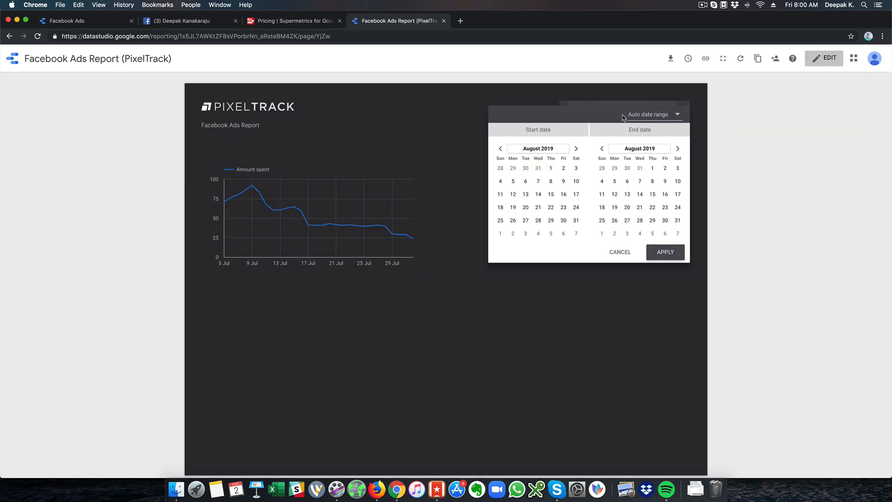
left_click(500, 149)
left_click(512, 168)
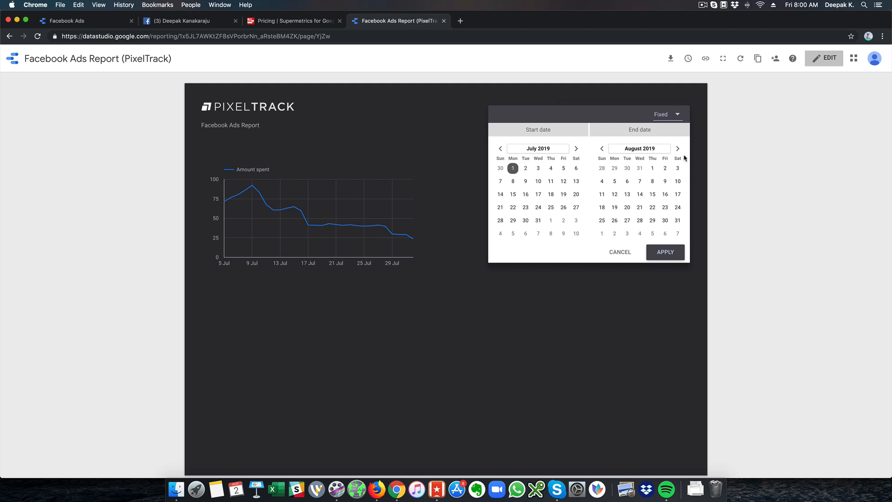
left_click(601, 148)
left_click(640, 221)
left_click(663, 254)
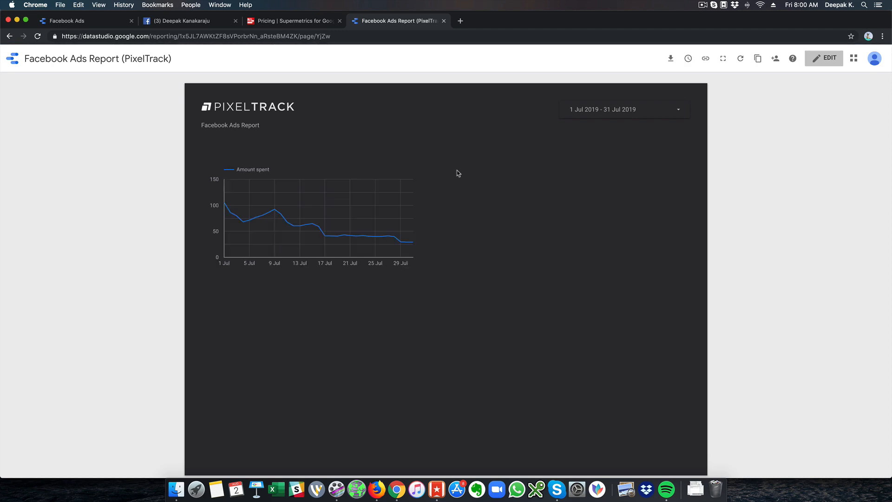
mouse_move(232, 206)
left_click(824, 58)
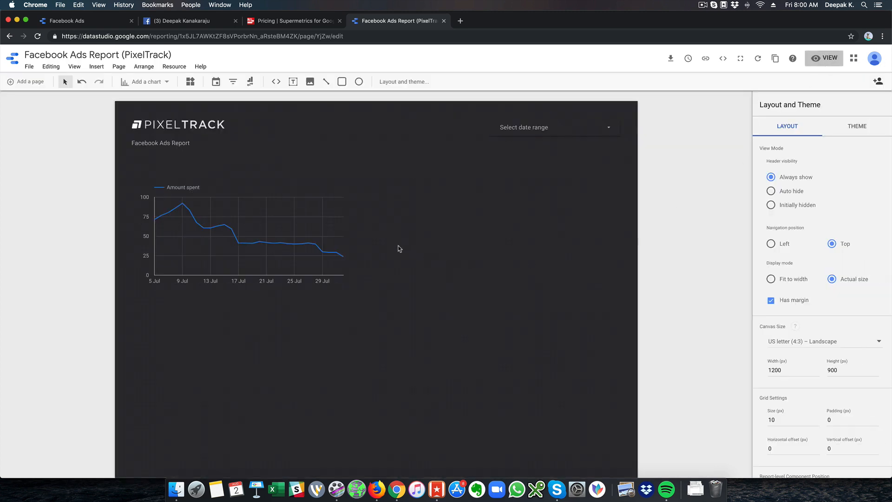
- Add Website conversions as a second metric to the Amount spent time series chart
left_click(331, 223)
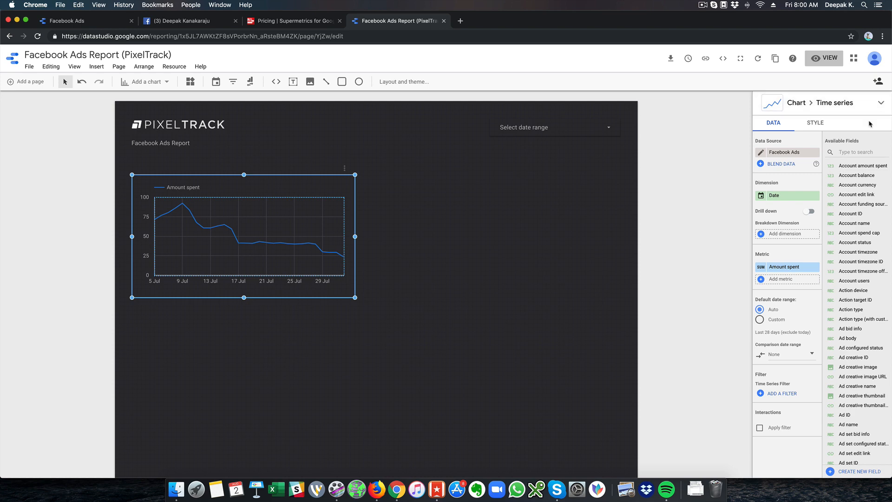
left_click(861, 149)
type("conversions")
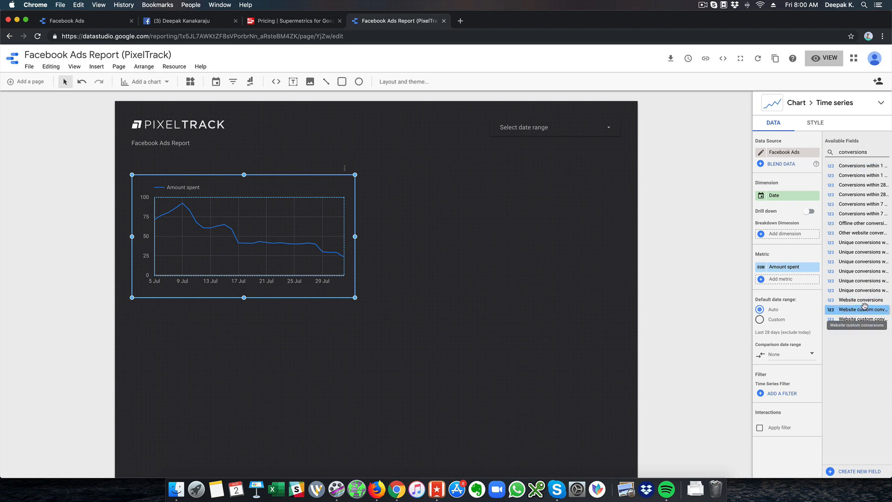
left_click_drag(857, 300, 785, 279)
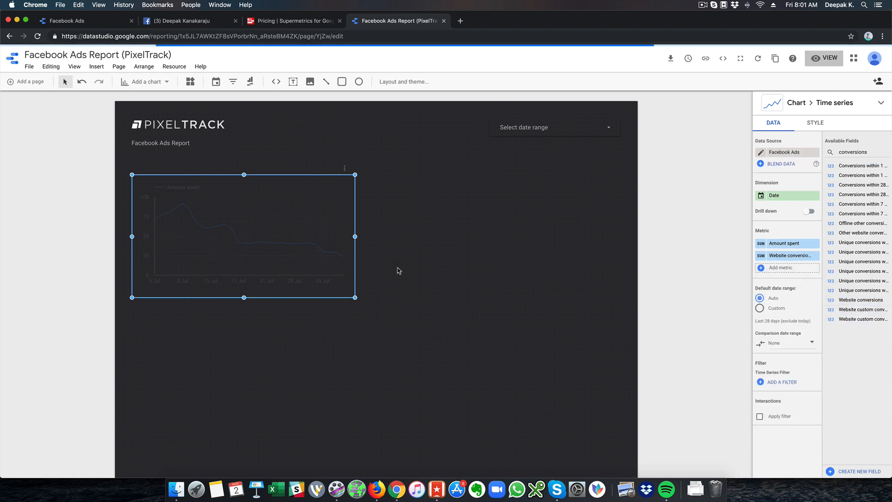
left_click(415, 239)
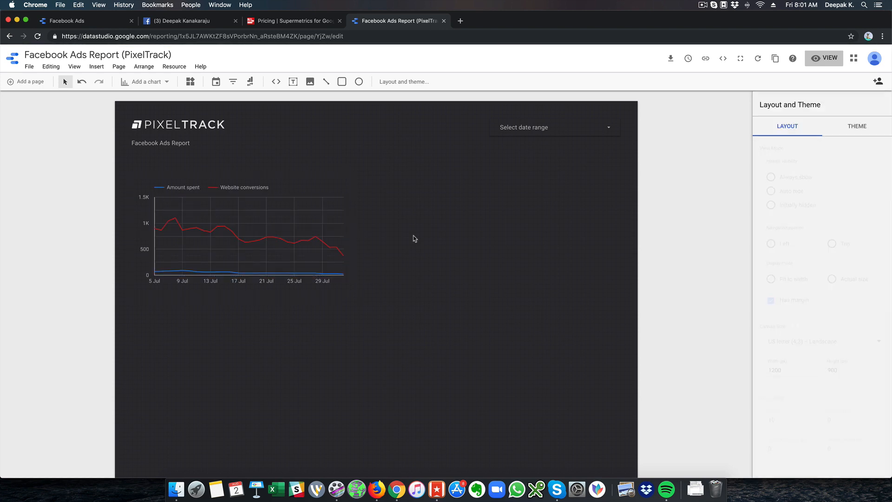
- Plot the time series chart's Website conversions series against the right axis
left_click(290, 243)
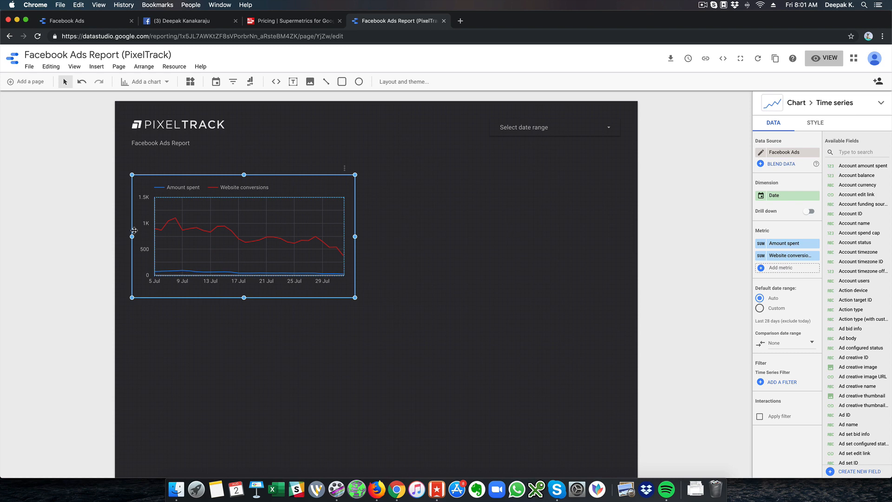
left_click(479, 238)
left_click(277, 232)
left_click(812, 122)
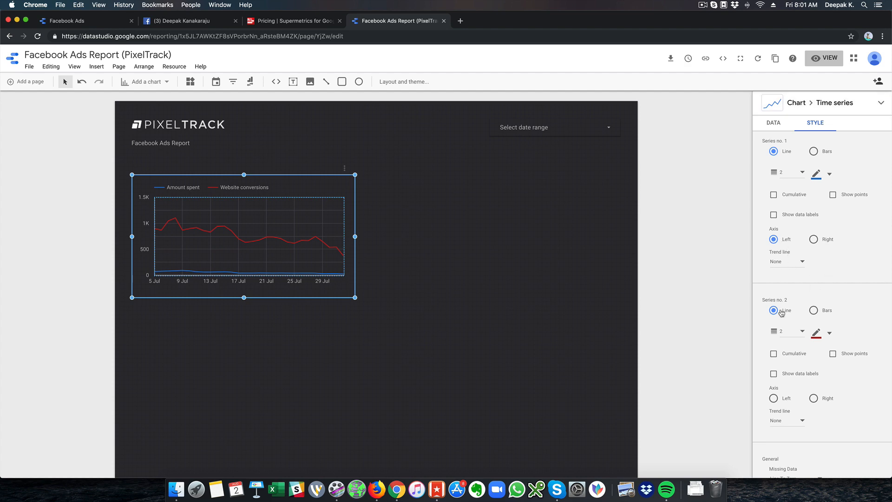
scroll(785, 302, "down", 1)
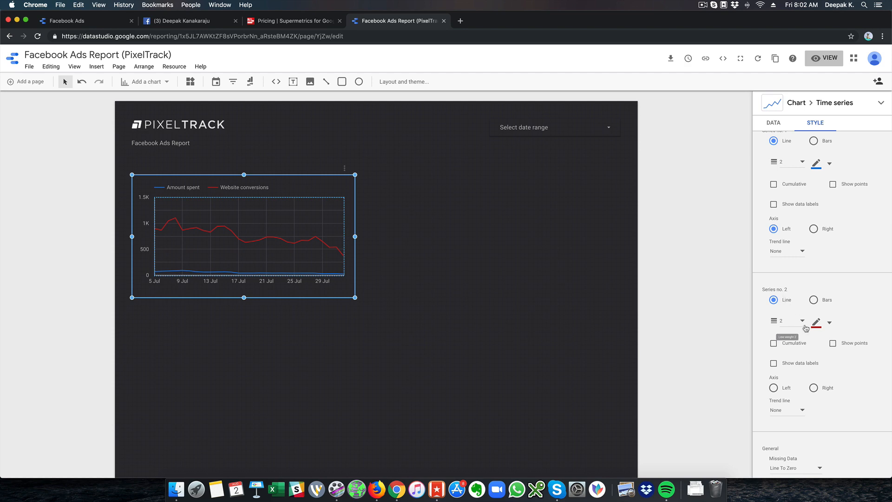
left_click(814, 388)
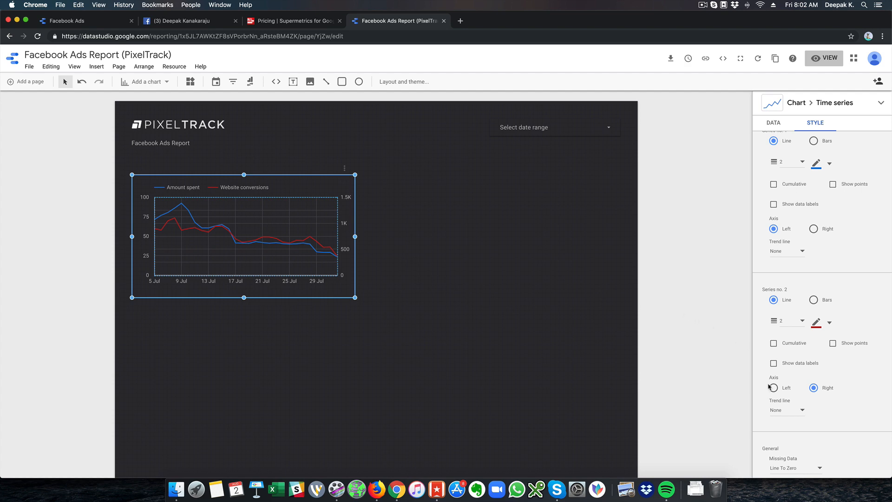
left_click(785, 410)
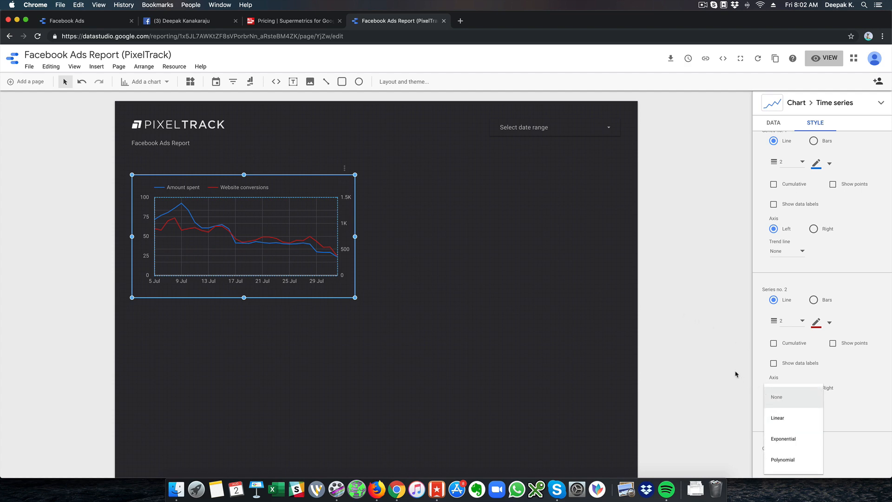
left_click(879, 385)
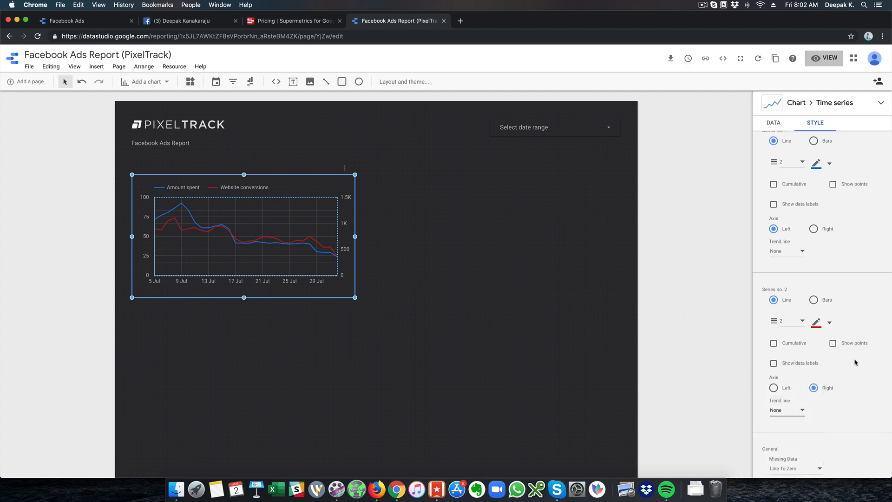
scroll(859, 371, "up", 5)
scroll(855, 362, "down", 3)
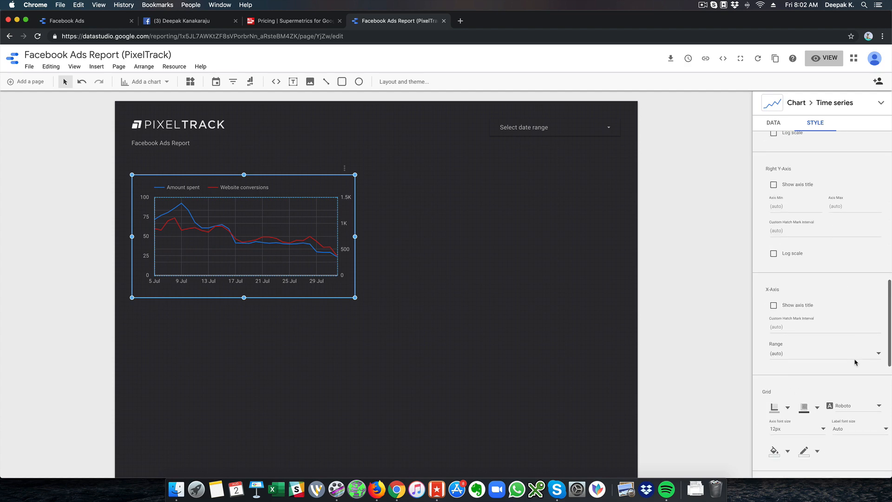
scroll(855, 360, "up", 7)
scroll(854, 360, "up", 5)
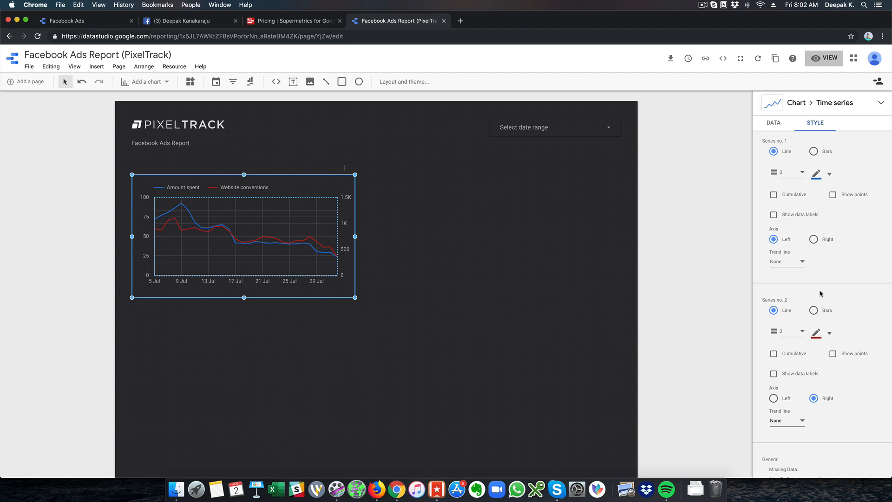
- Widen the time series chart to about half the page width, trying Amount spent as bars before restoring its line style
left_click(813, 151)
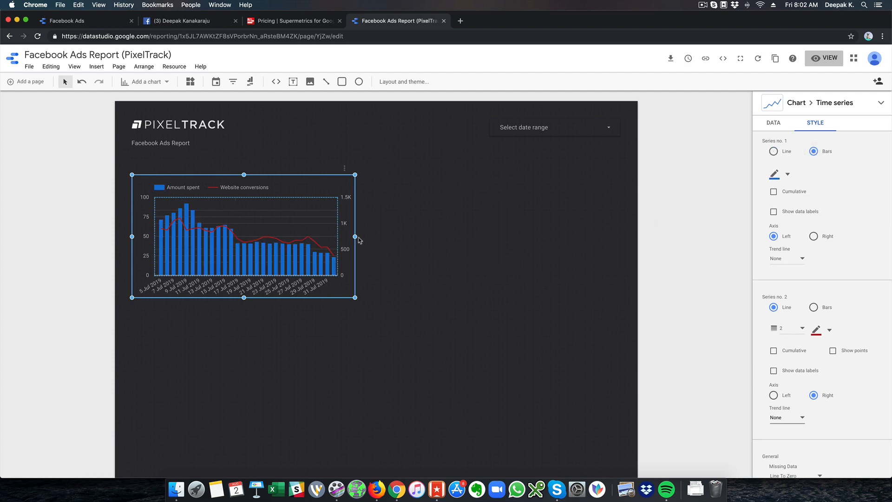
left_click_drag(356, 236, 399, 236)
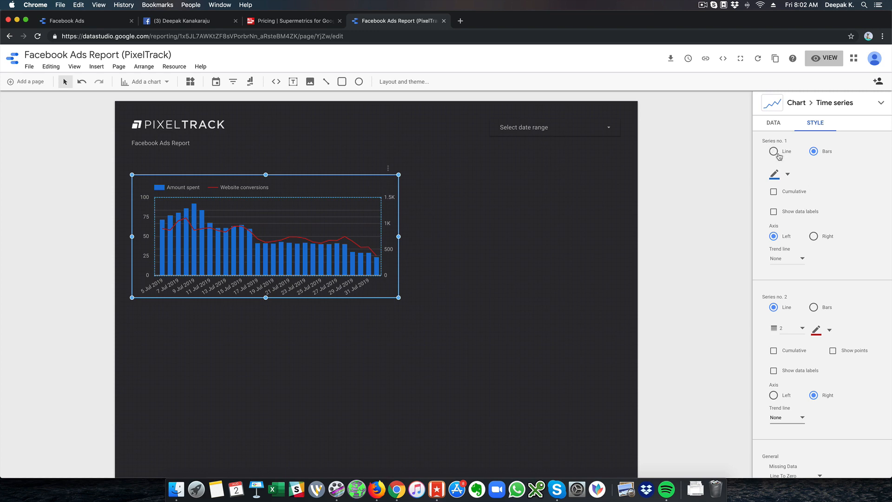
left_click(774, 152)
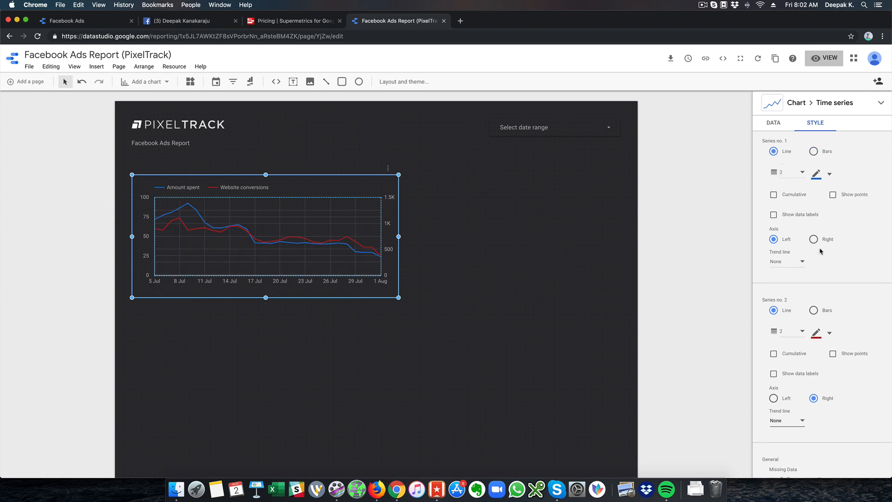
- Display the time series chart's lines as smooth curves
scroll(820, 251, "down", 10)
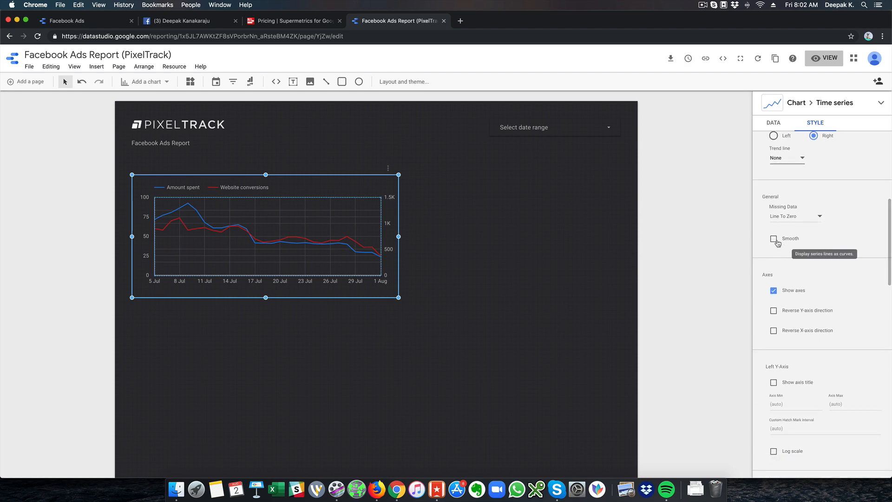
left_click(773, 238)
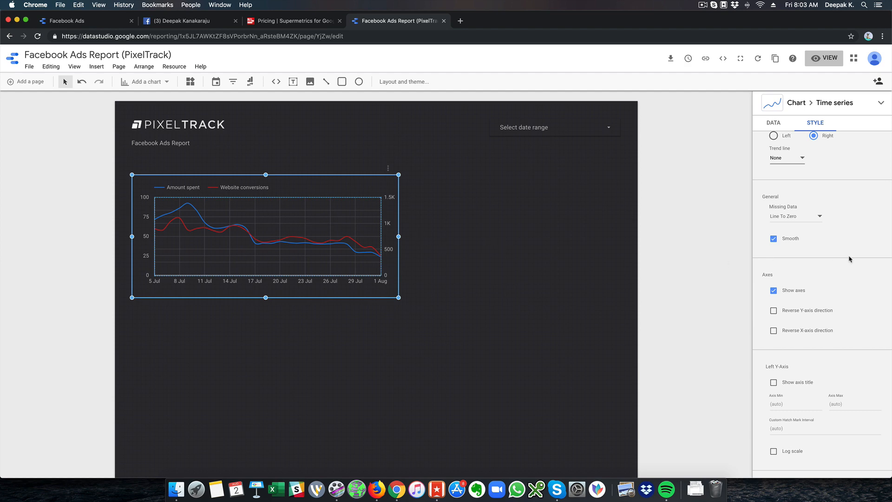
- Try Line Breaks for the chart's missing data and restore Line To Zero
left_click(803, 217)
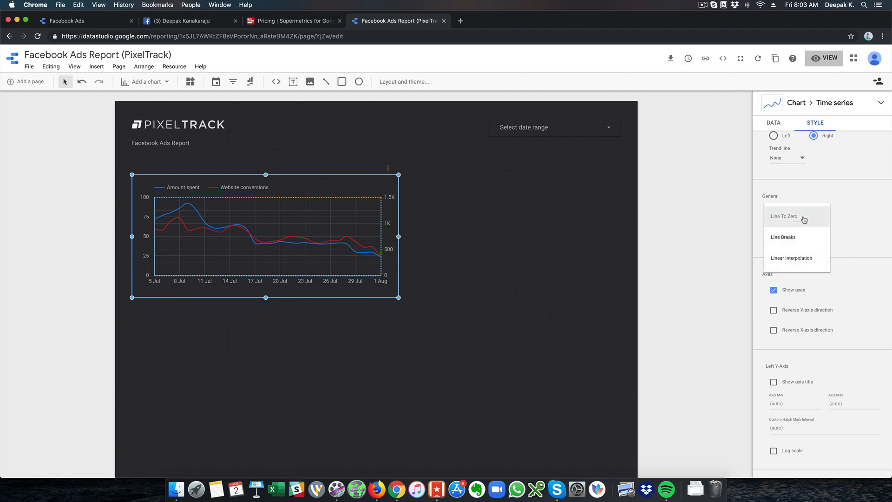
left_click(802, 237)
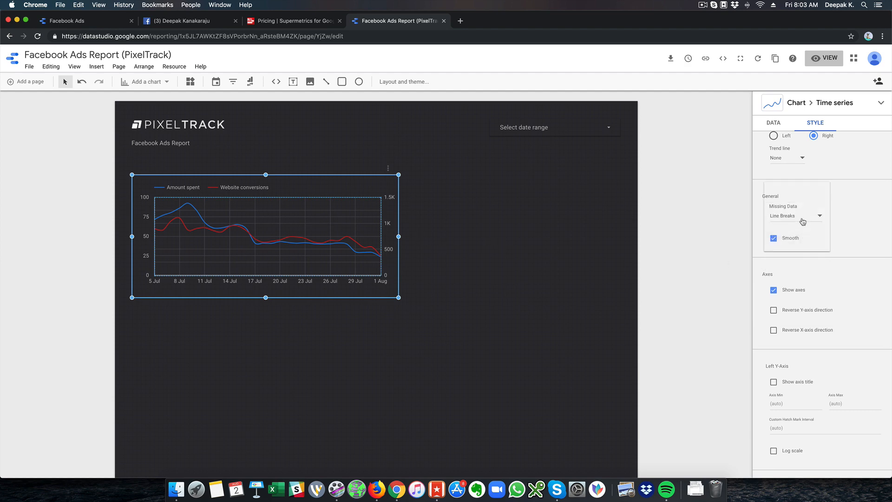
left_click(790, 198)
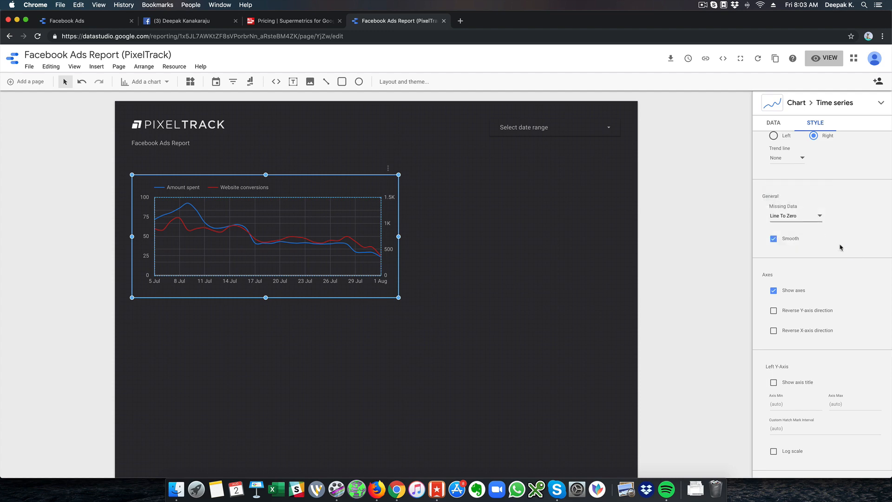
left_click(791, 219)
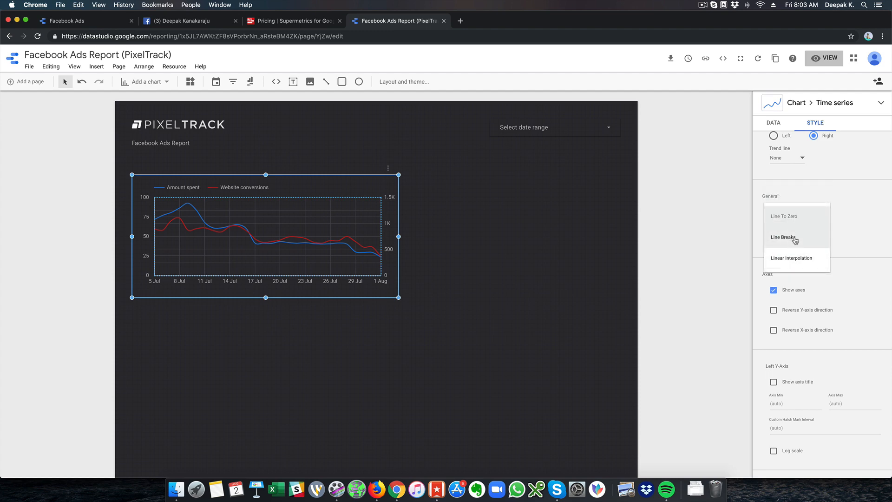
left_click(870, 229)
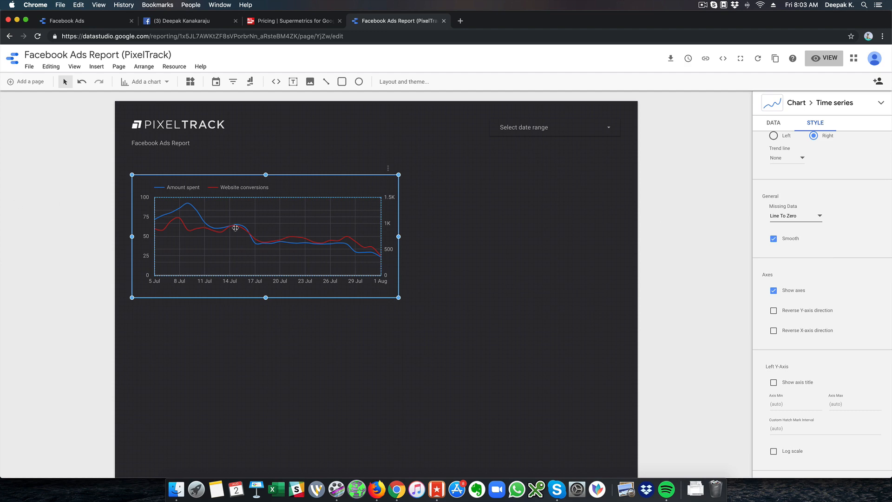
- Try a light green background on the time series chart and undo it
scroll(839, 316, "down", 10)
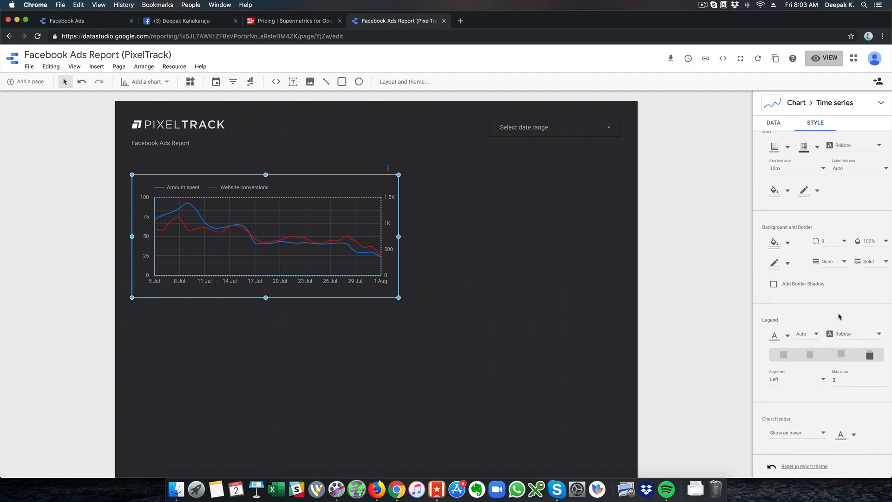
left_click(775, 241)
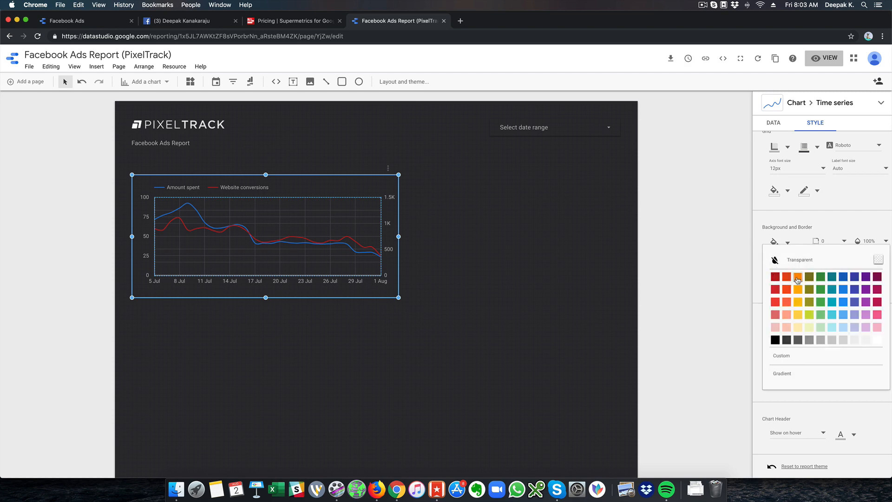
left_click(821, 327)
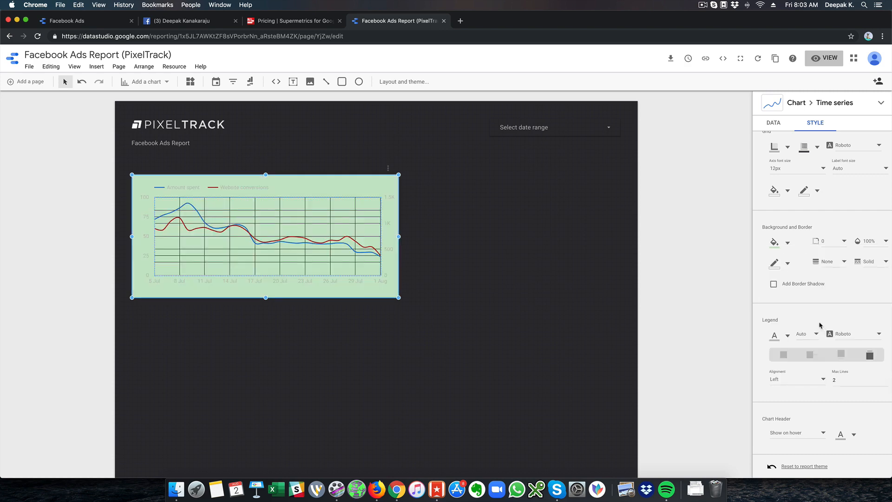
key("super+z")
scroll(818, 323, "down", 4)
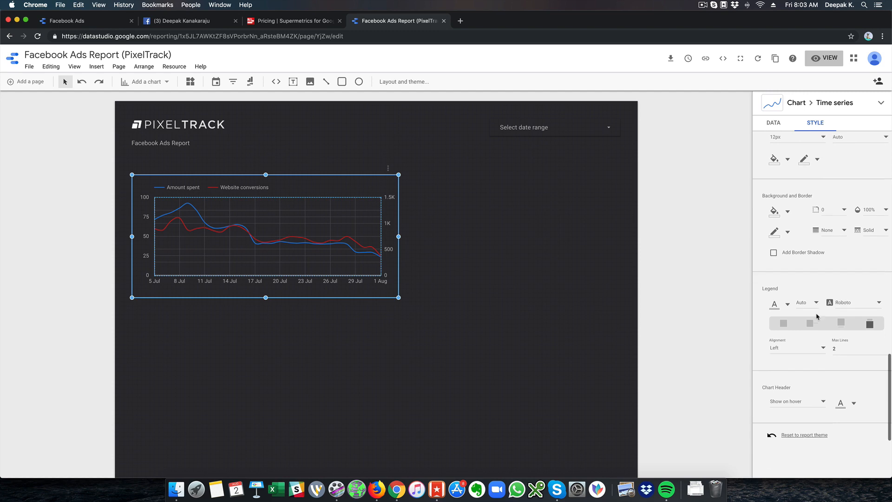
scroll(817, 314, "up", 12)
scroll(814, 307, "up", 3)
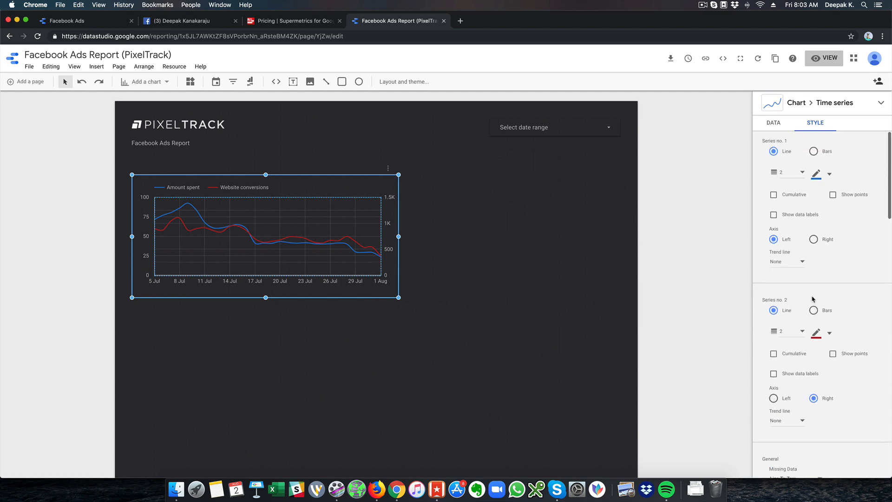
left_click(774, 124)
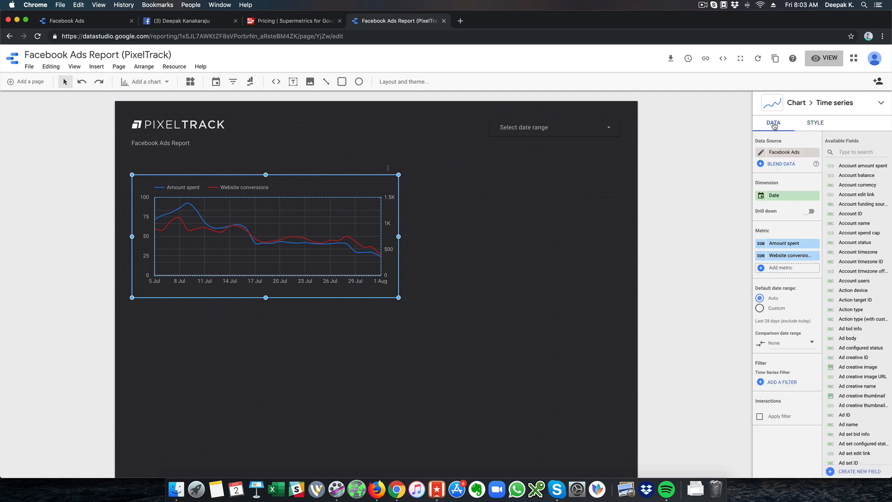
left_click(445, 268)
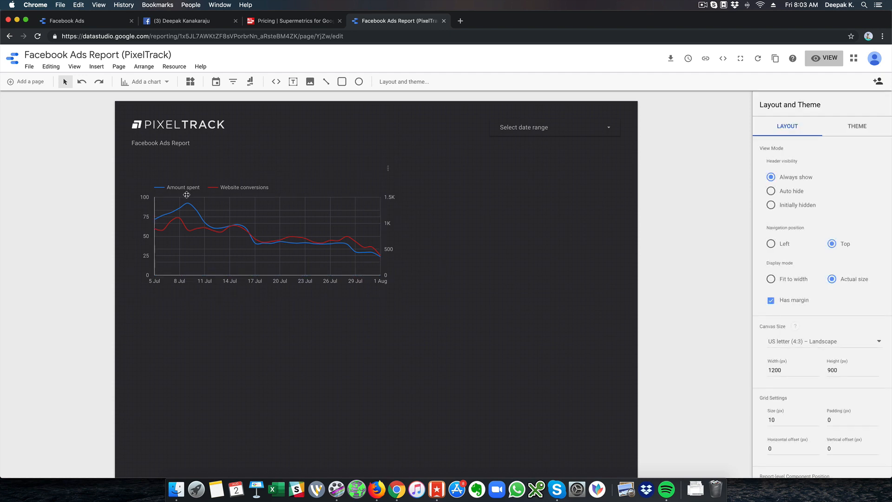
left_click(191, 210)
left_click(528, 243)
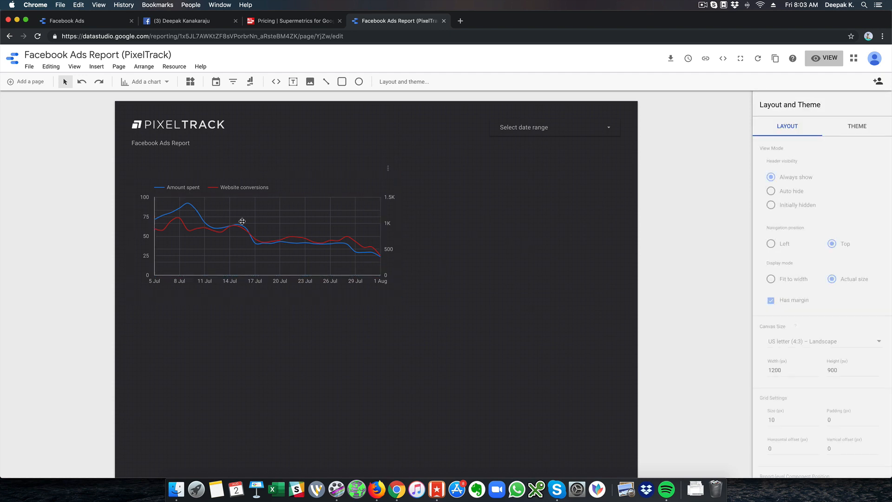
- Move the time series chart lower and place a copy of the report title above it reading "Amount Spent Vs. Website Conversions"
left_click(233, 221)
left_click_drag(233, 221, 235, 259)
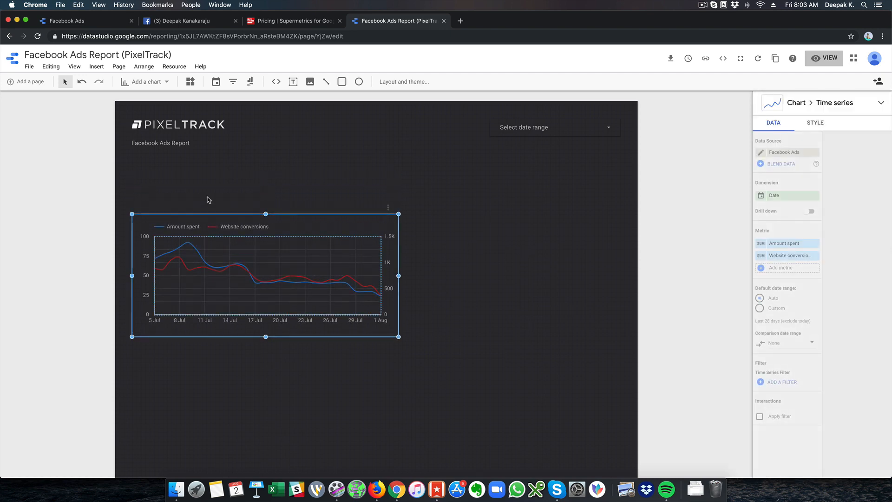
left_click(186, 159)
left_click(179, 143)
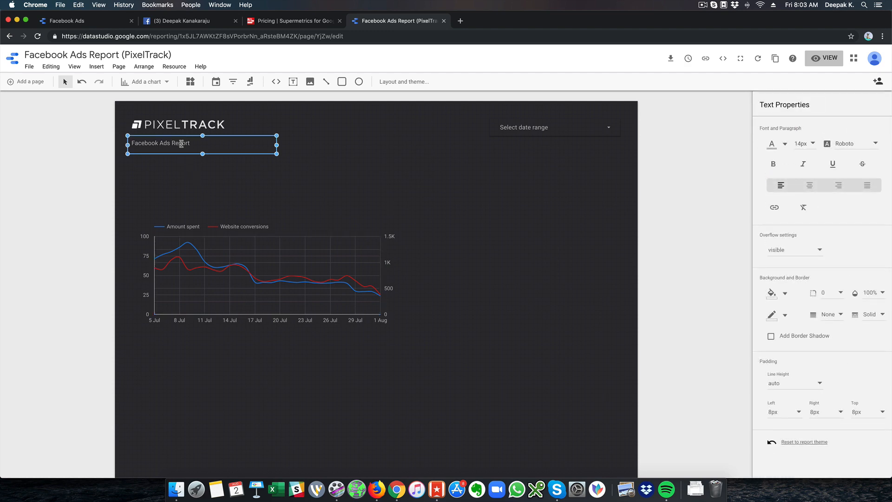
left_click_drag(180, 143, 183, 208)
double_click(183, 207)
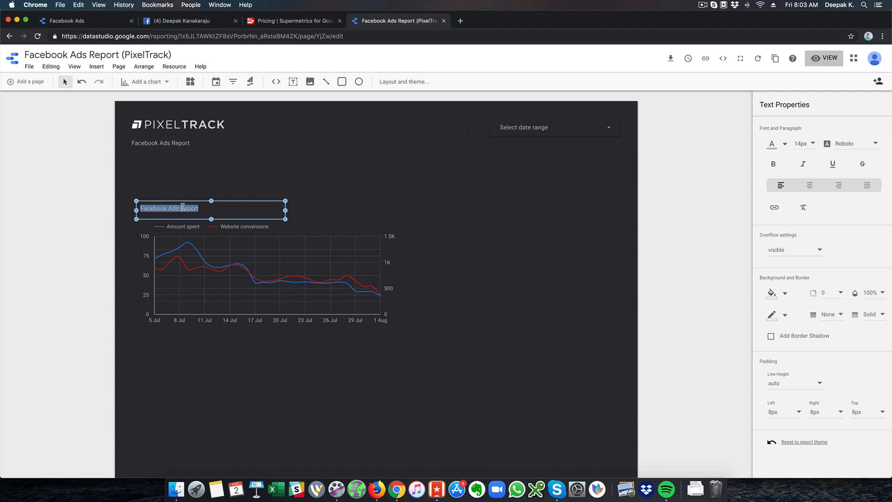
type("Am")
left_click(224, 183)
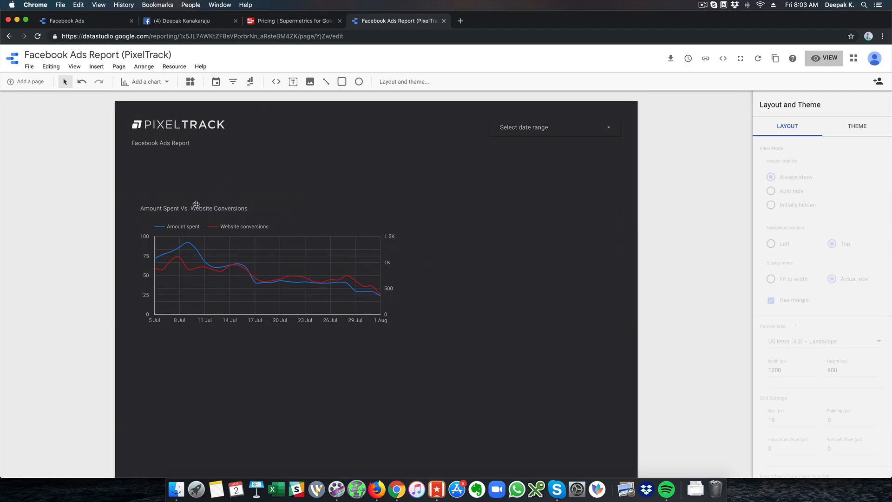
mouse_move(196, 208)
left_mouse_down()
mouse_move(209, 207)
mouse_move(200, 203)
left_mouse_up()
left_click(219, 172)
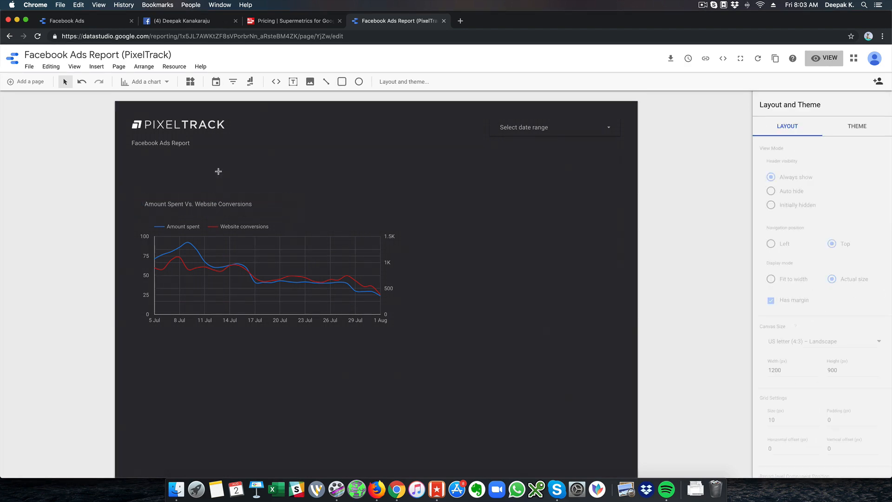
- Draw a rectangle enclosing the time series chart and its title, and make its fill transparent
left_click(101, 68)
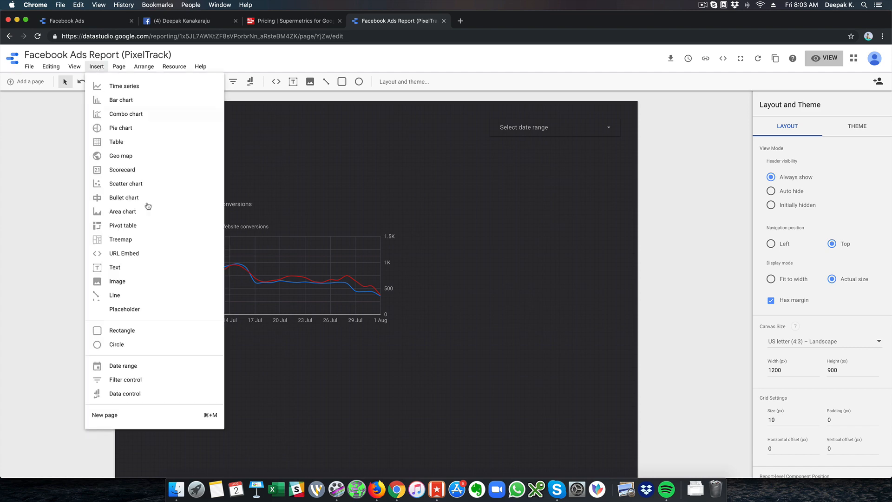
left_click(177, 334)
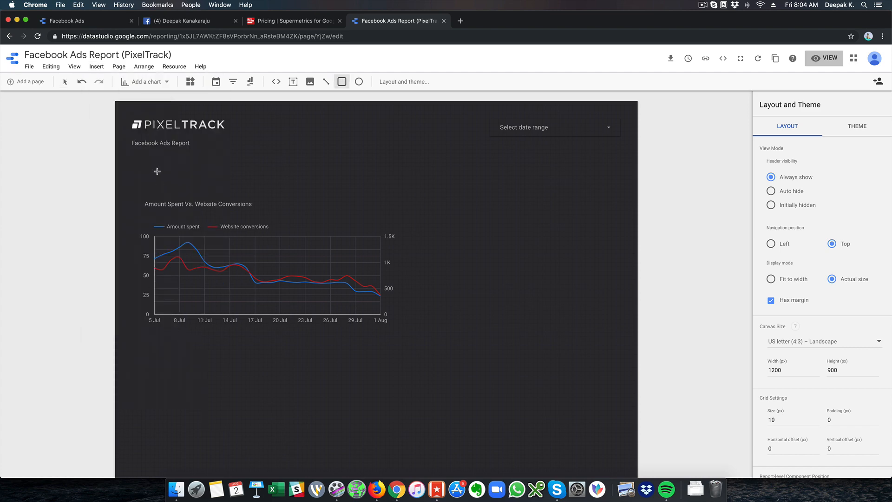
left_click_drag(129, 188, 420, 345)
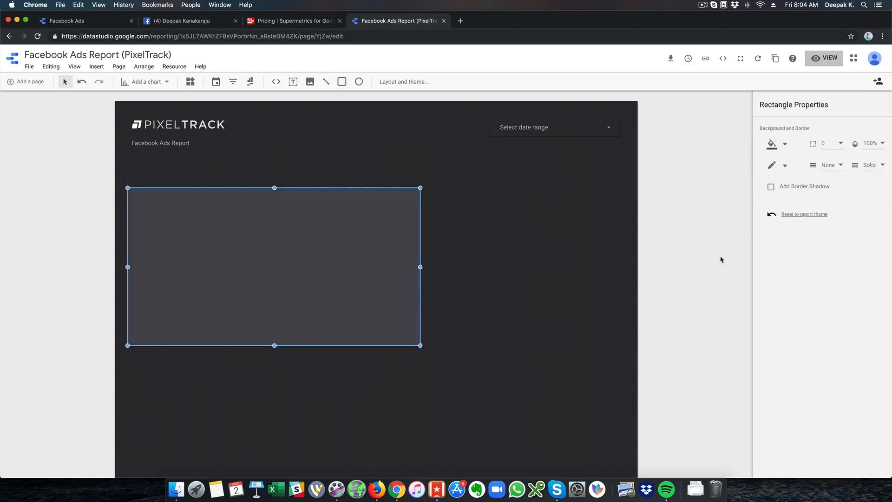
left_click(774, 145)
left_click(781, 161)
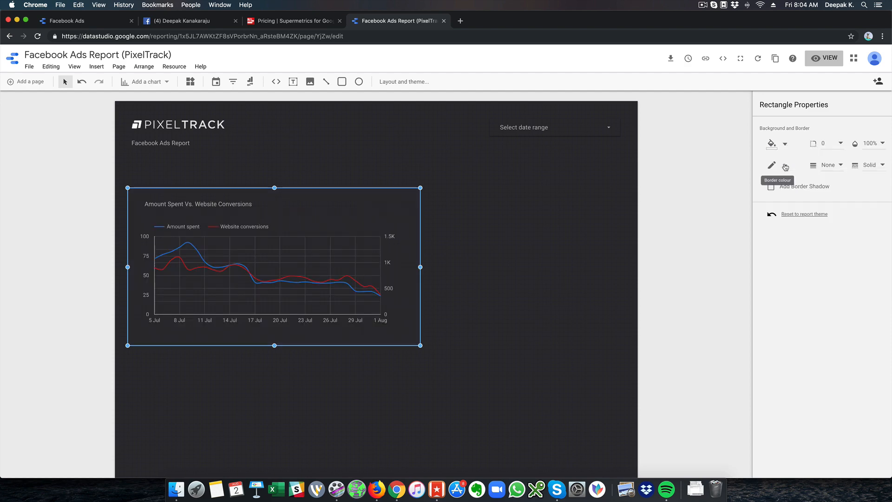
- Give the rectangle around the chart a medium grey border
left_click(784, 168)
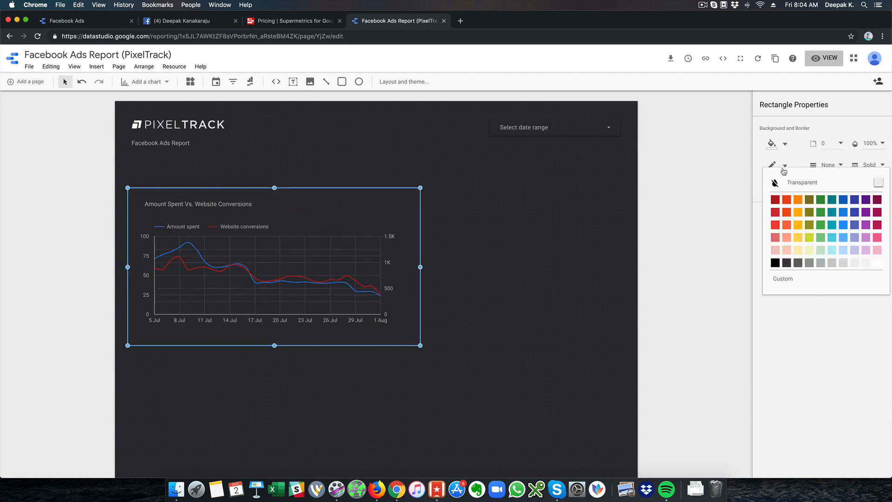
left_click(813, 268)
left_click(446, 242)
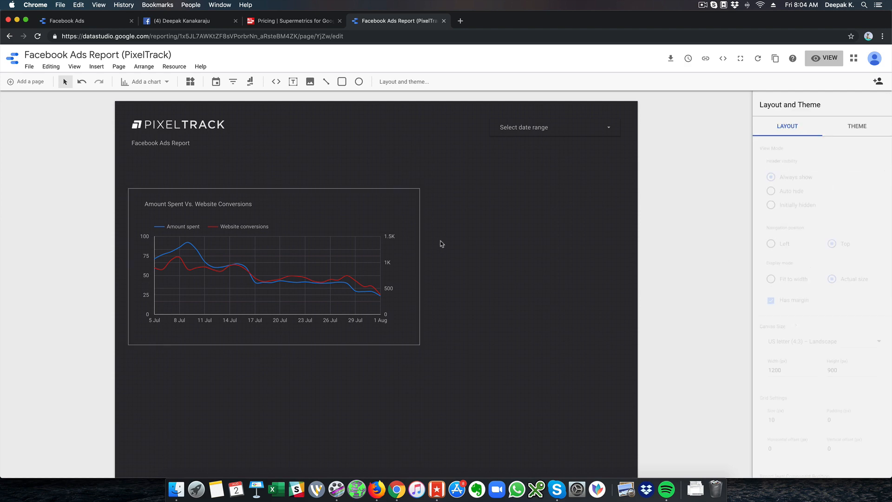
left_click(372, 192)
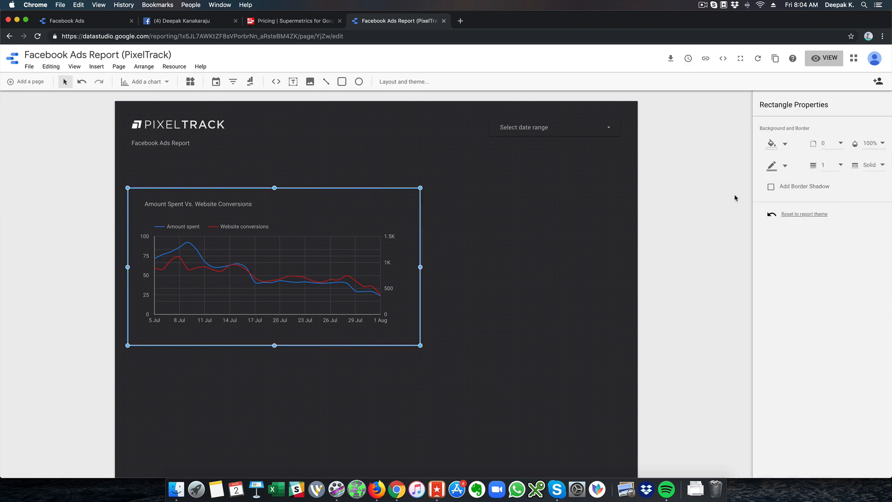
left_click(491, 226)
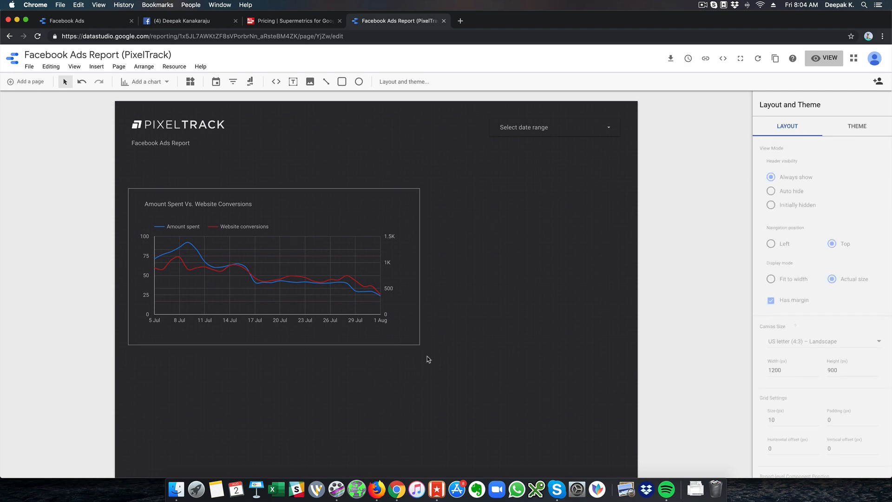
- Move the chart, its title and the surrounding rectangle together to the lower part of the page
left_click_drag(435, 376, 119, 176)
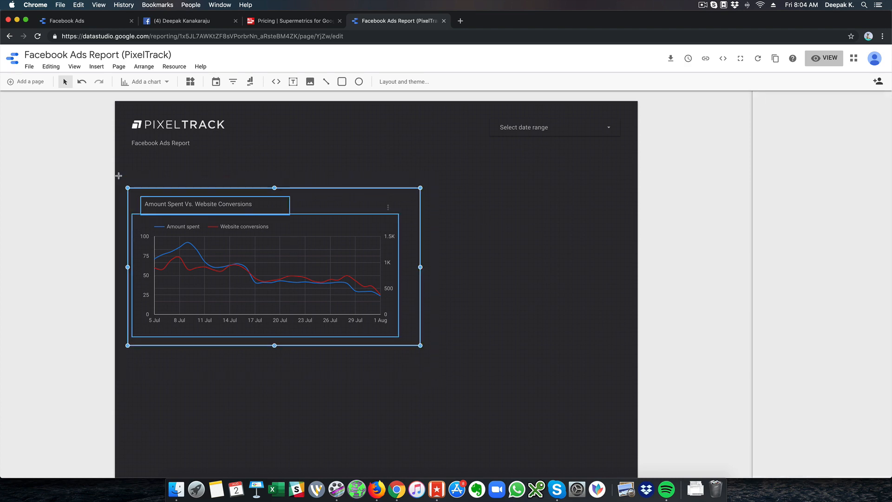
left_click_drag(255, 241, 255, 383)
left_click(489, 328)
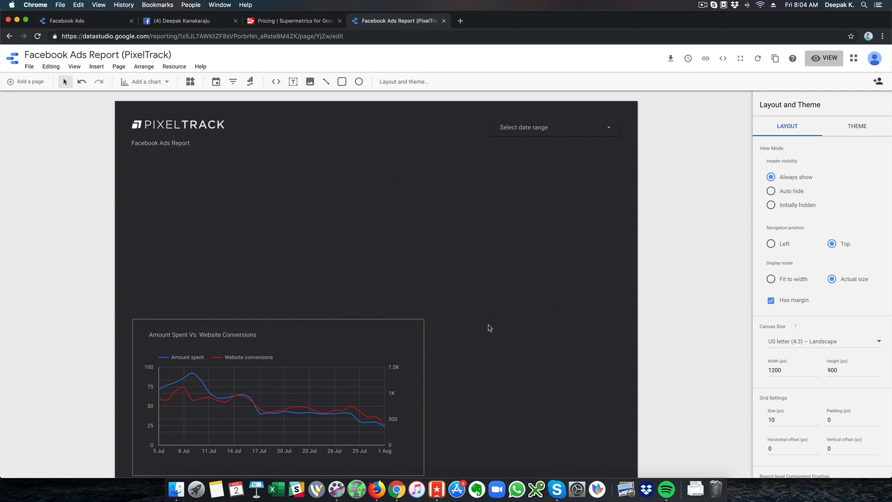
- Duplicate the framed chart with its title and place the copy directly above the original, under the report title
left_click_drag(128, 298, 479, 461)
key("ctrl+d")
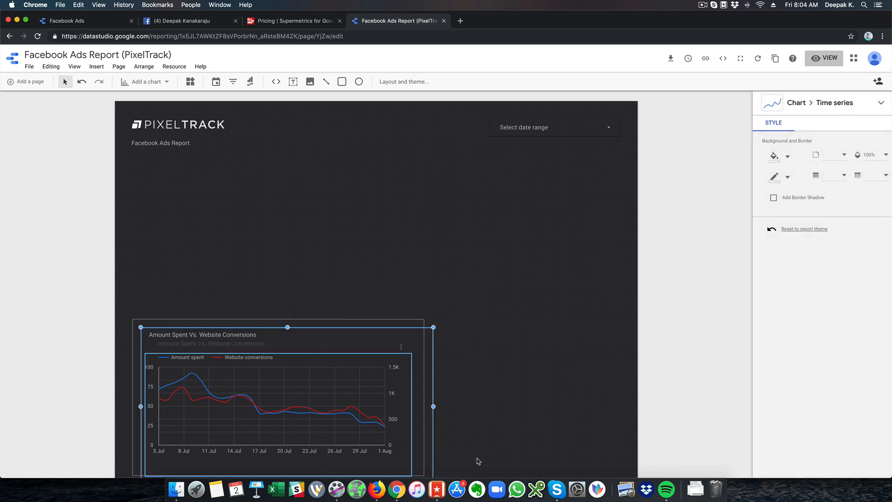
left_click_drag(340, 336, 332, 159)
left_click(503, 210)
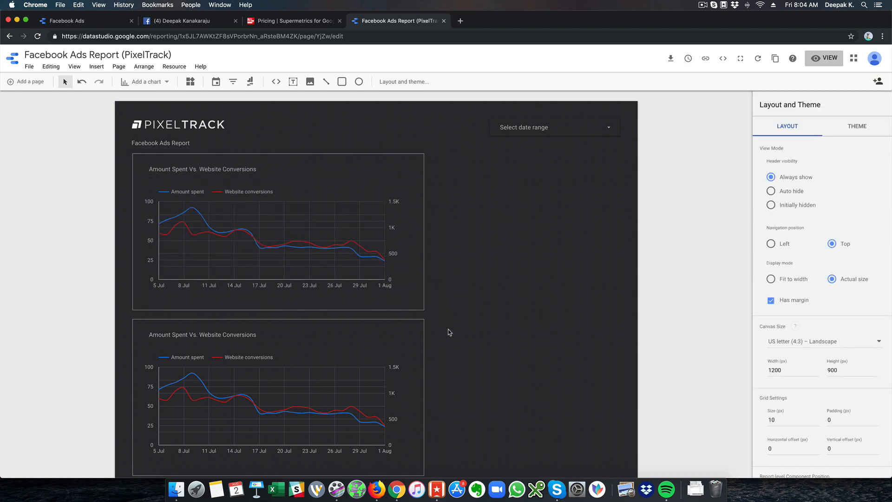
- Set the report's canvas height to 2000 px
scroll(471, 356, "down", 2)
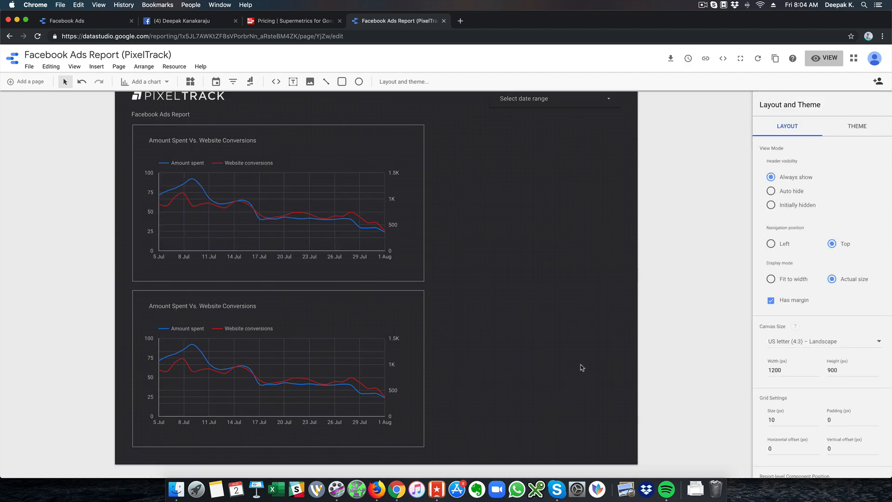
left_click(865, 135)
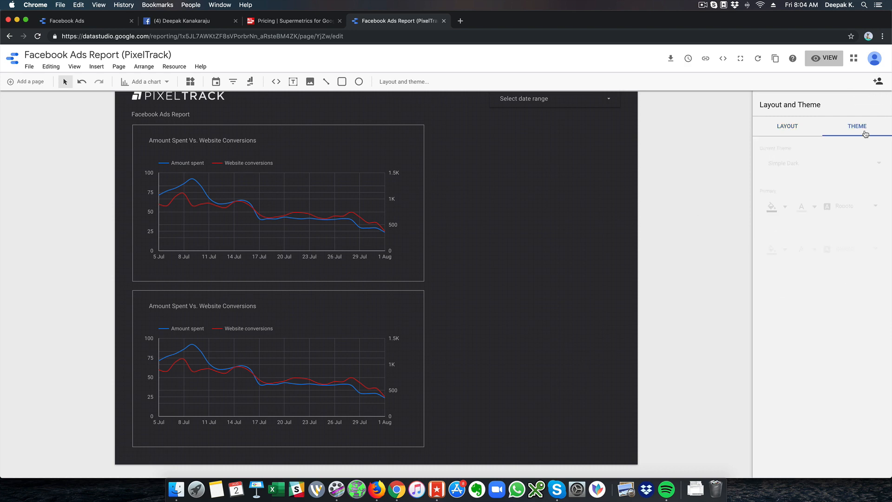
scroll(826, 278, "down", 5)
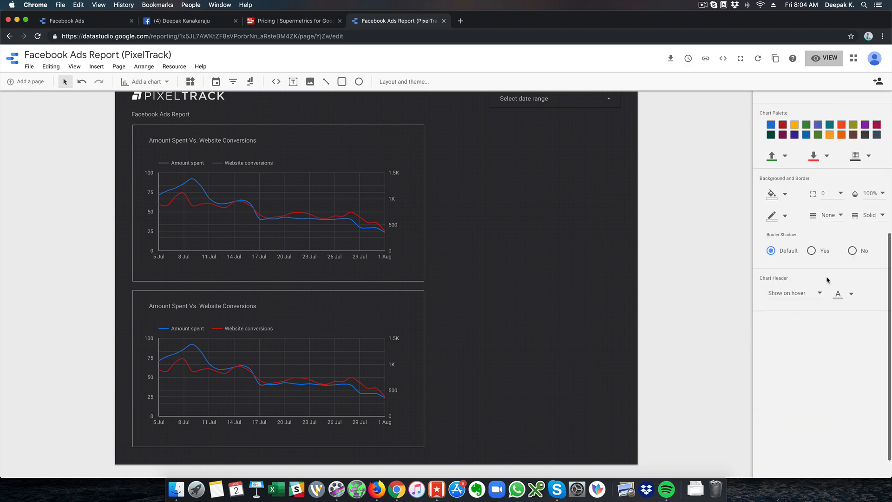
scroll(827, 279, "up", 6)
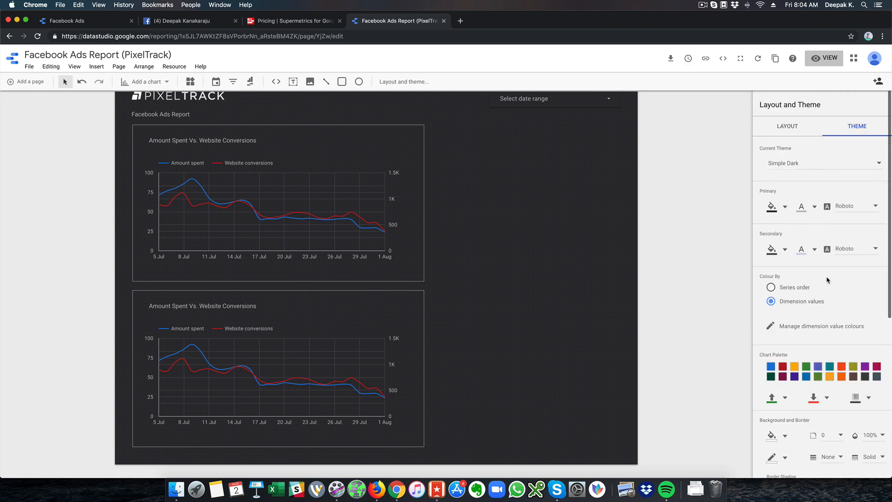
left_click(787, 126)
scroll(822, 242, "down", 5)
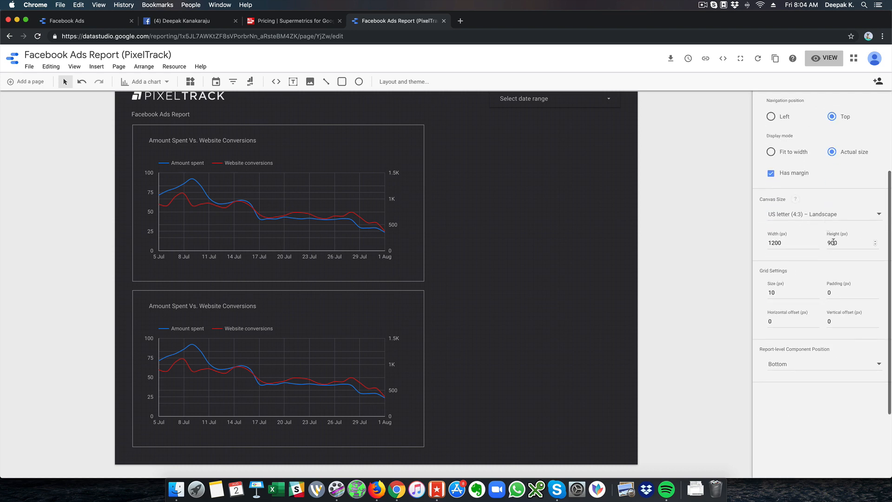
double_click(833, 241)
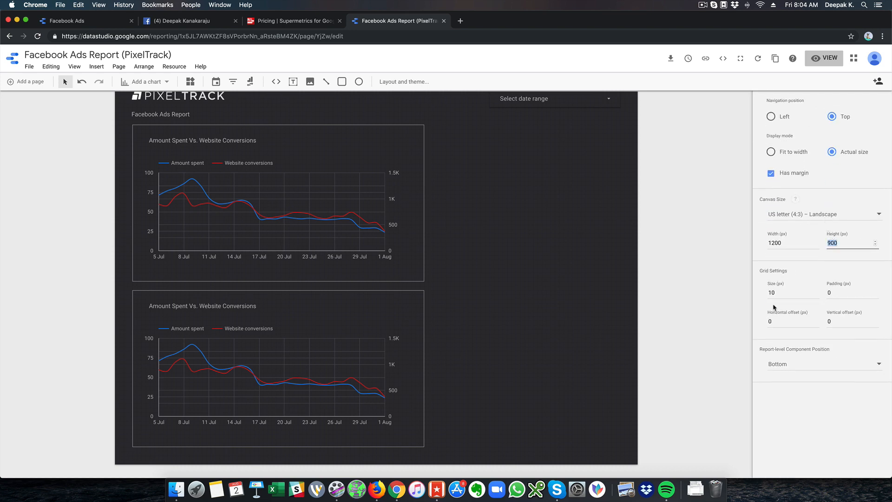
type("2000")
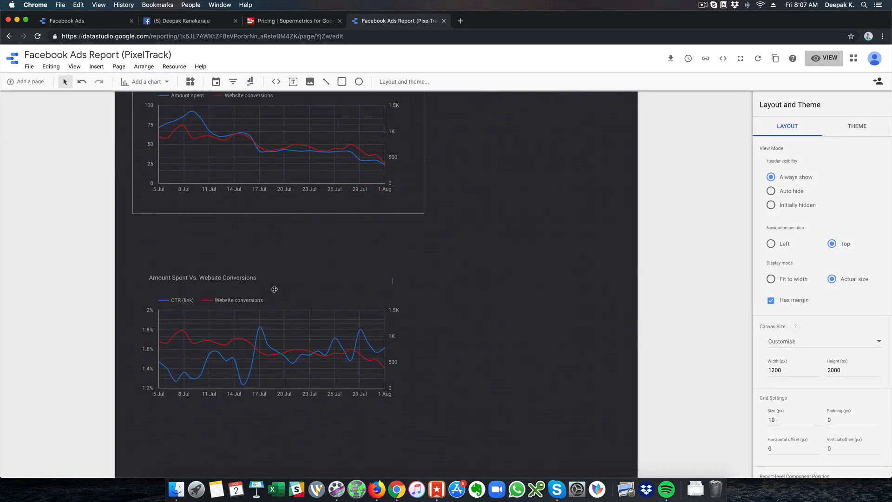
- Change the title above the CTR (link) and website conversions chart to "CTR Vs. Conversions"
left_click(247, 279)
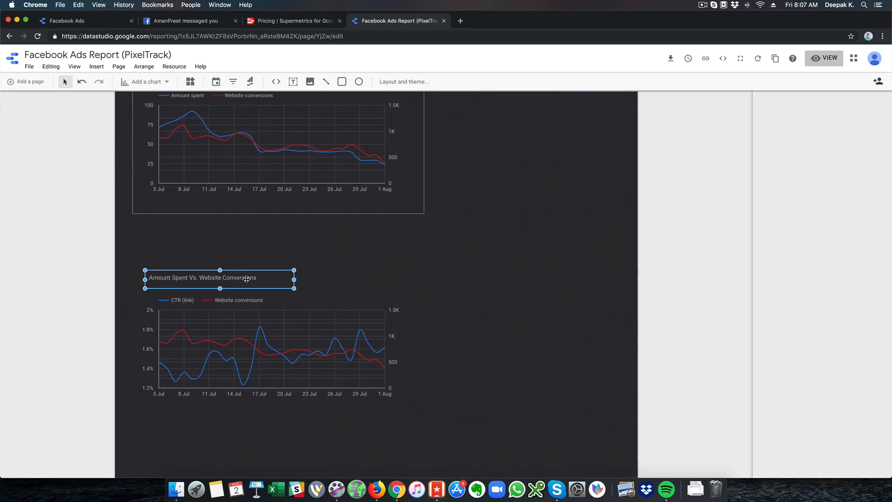
left_click(246, 278)
key("BackSpace")
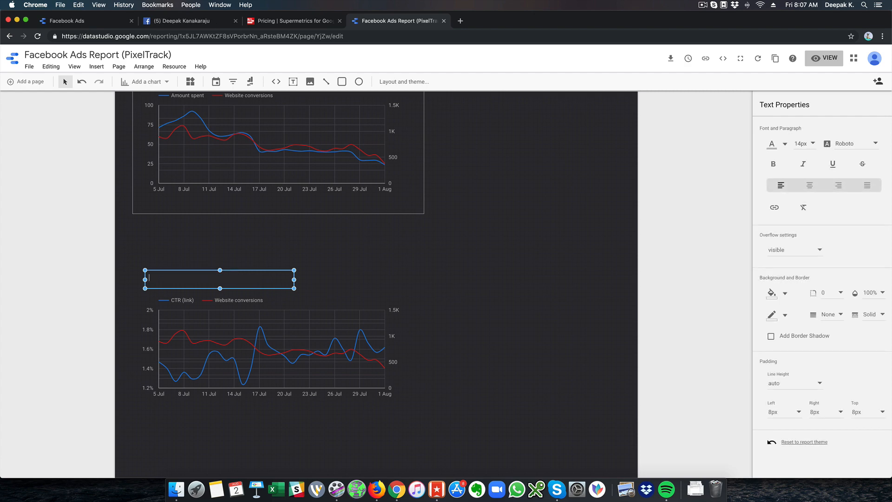
type("CTR Vs. Conversions")
left_click(426, 274)
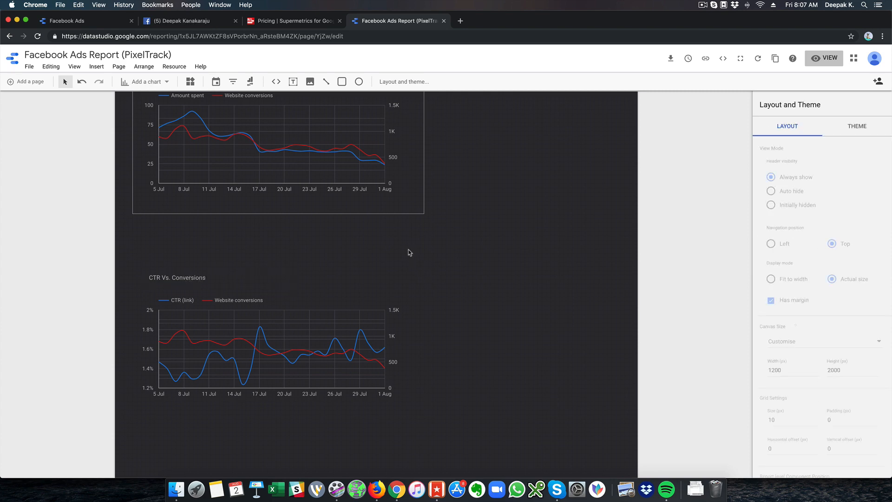
- Copy the upper chart's grey rectangle and place it as a frame around the CTR Vs. Conversions chart and title
left_click(415, 211)
left_click_drag(355, 212, 358, 421)
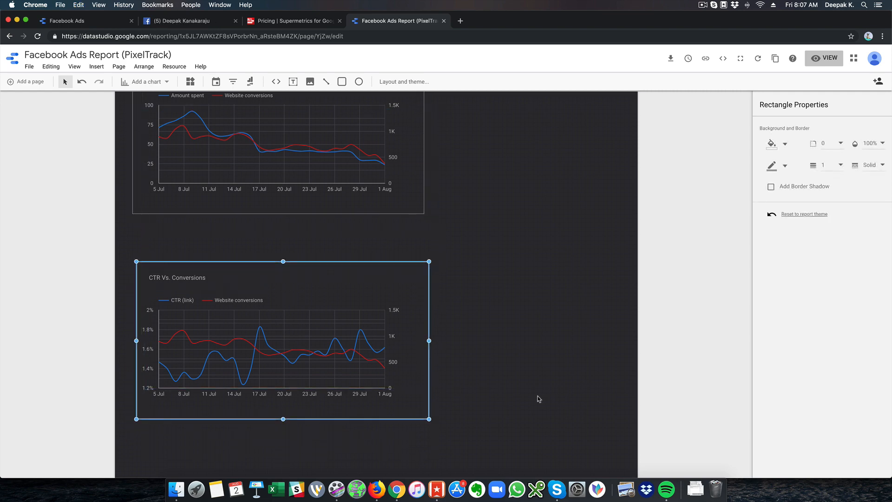
left_click(508, 326)
scroll(496, 312, "down", 3)
scroll(496, 313, "up", 5)
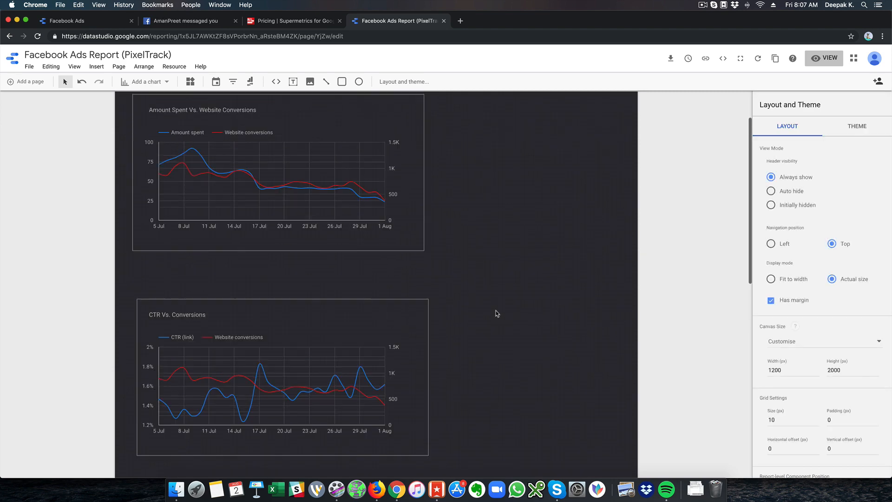
scroll(496, 335, "down", 5)
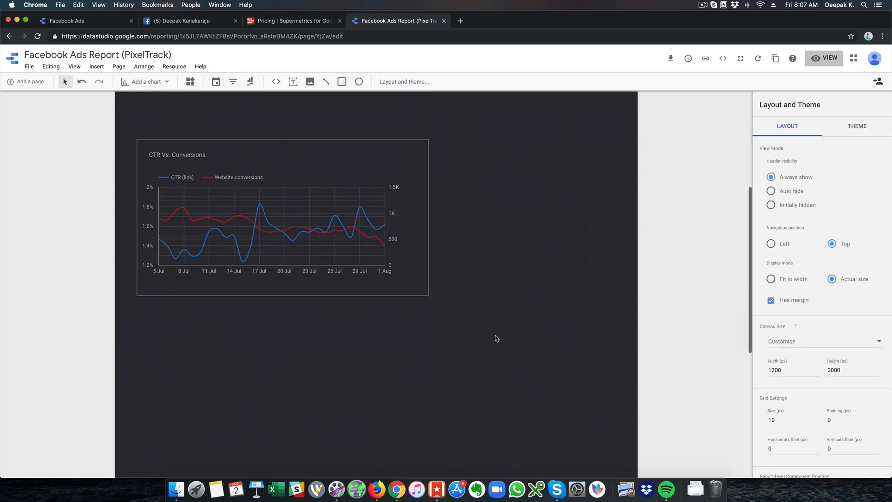
left_click_drag(462, 173, 108, 304)
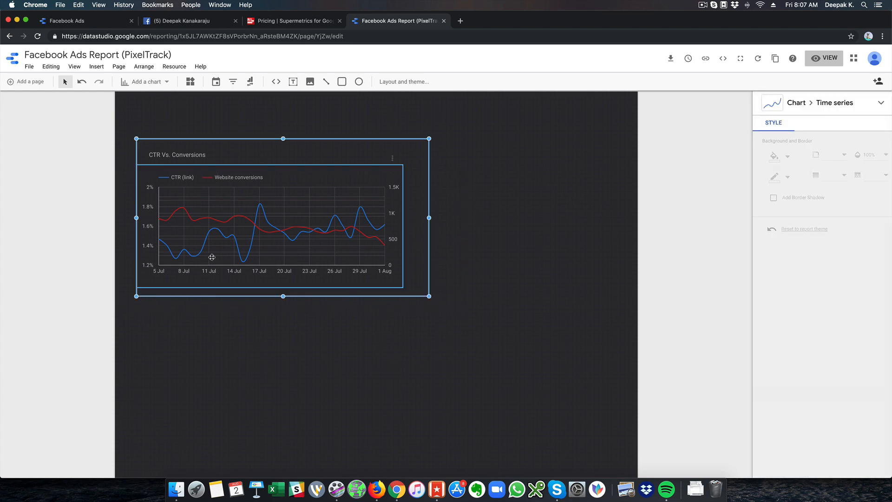
left_click_drag(234, 268, 231, 309)
key("super+z")
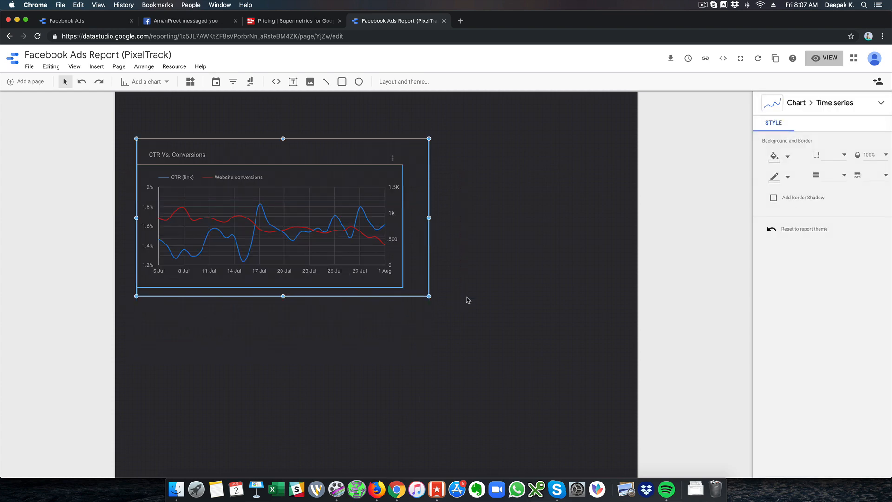
- Move the CTR Vs. Conversions chart, its title and its frame together further down the page
left_click(474, 323)
left_click_drag(473, 320, 131, 124)
left_click_drag(220, 192, 228, 248)
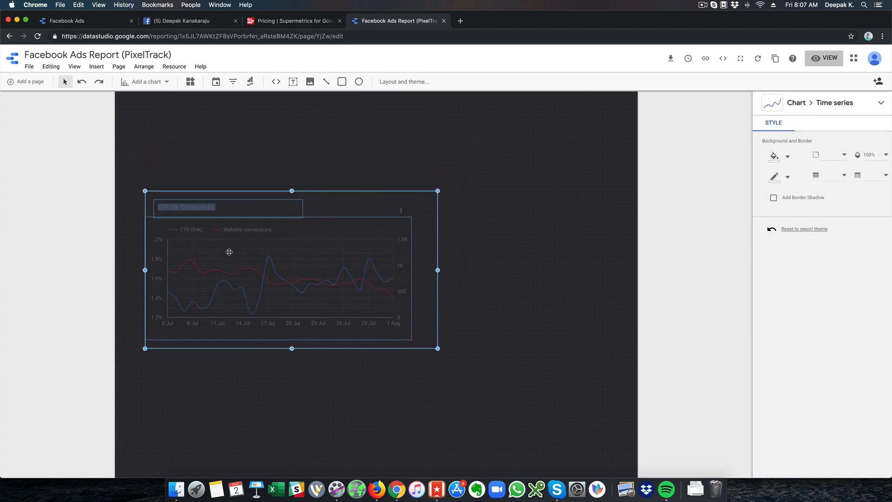
left_click_drag(228, 248, 226, 256)
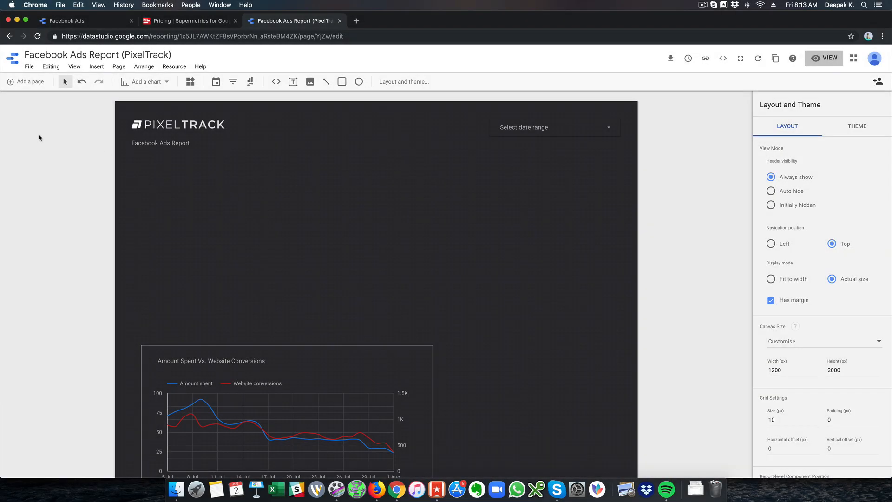
- Insert an Impressions scorecard below the Facebook Ads Report title
left_click(97, 68)
left_click(112, 170)
left_click(111, 169)
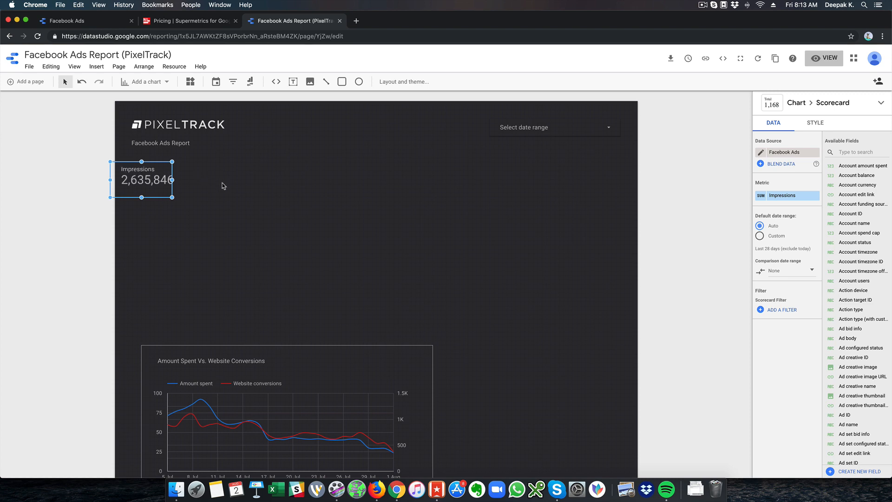
- Align the Impressions scorecard with the chart frame's left edge and fill its background with dark green (#266029ff)
left_click_drag(149, 176, 194, 181)
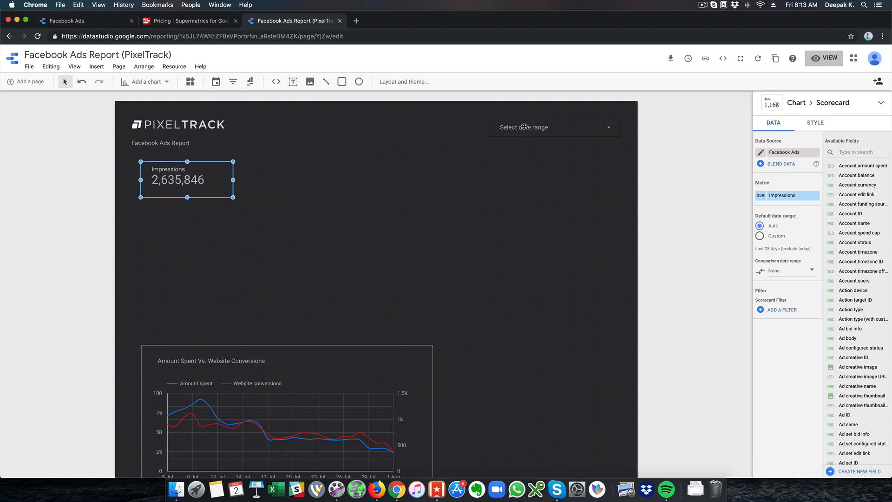
left_click(819, 124)
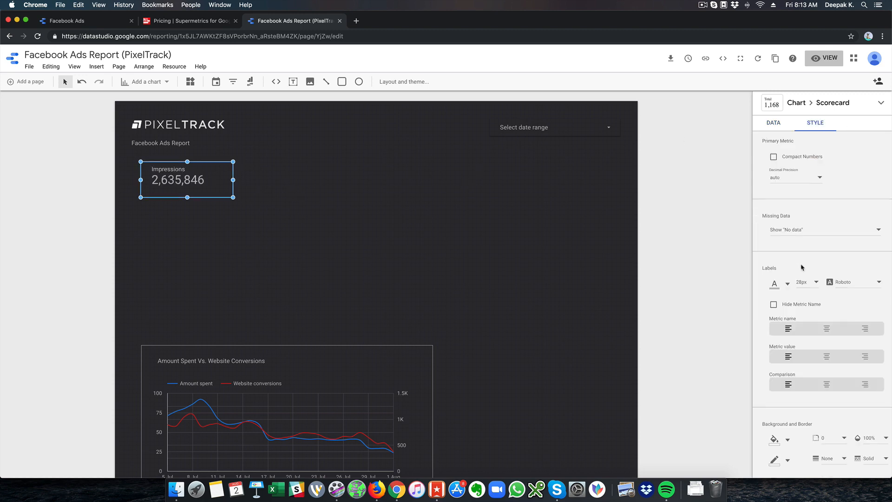
scroll(800, 267, "down", 3)
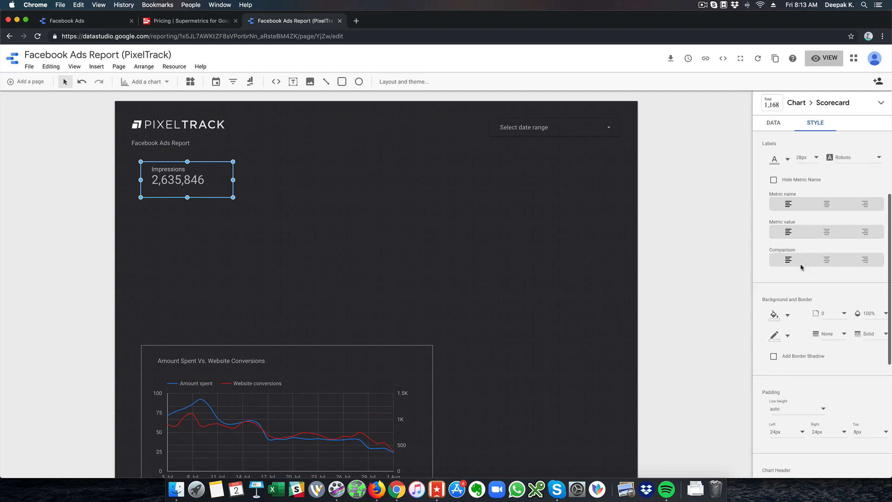
left_click(786, 314)
left_click(820, 349)
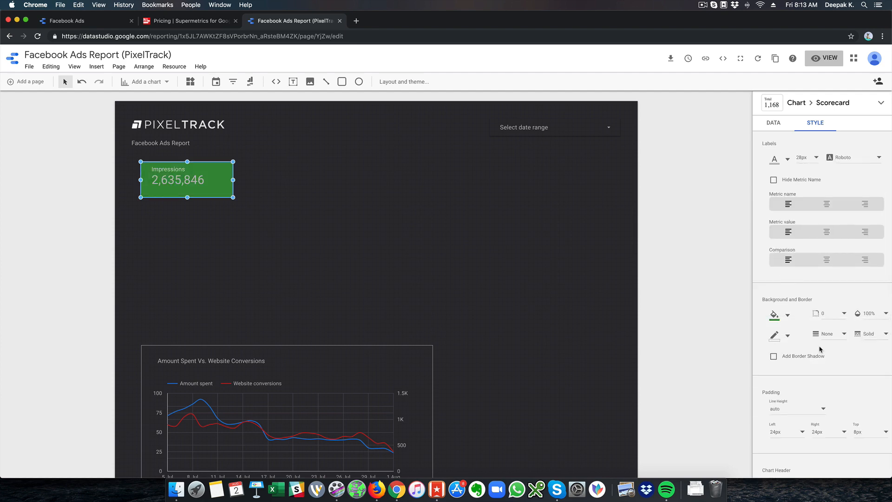
left_click(788, 315)
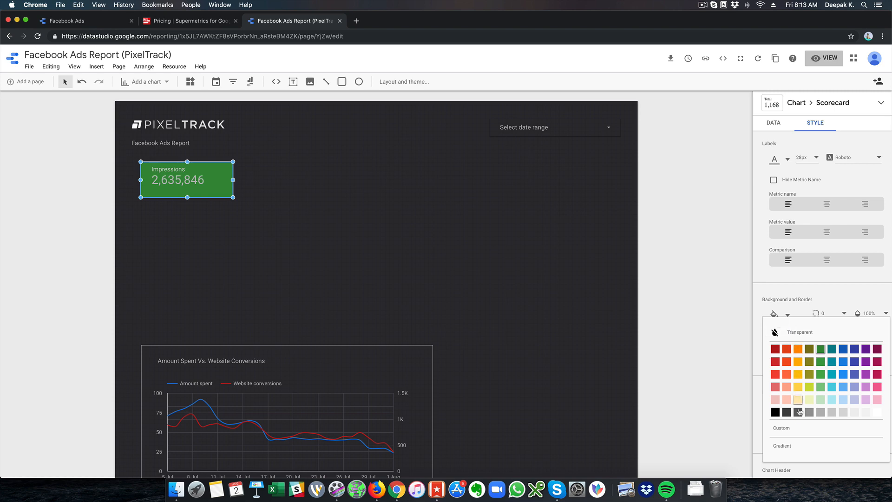
left_click(797, 436)
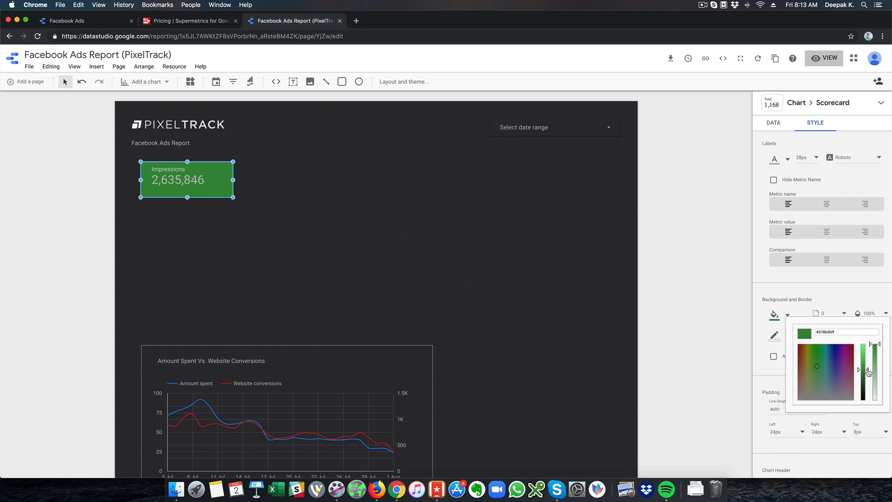
left_click_drag(868, 372, 870, 382)
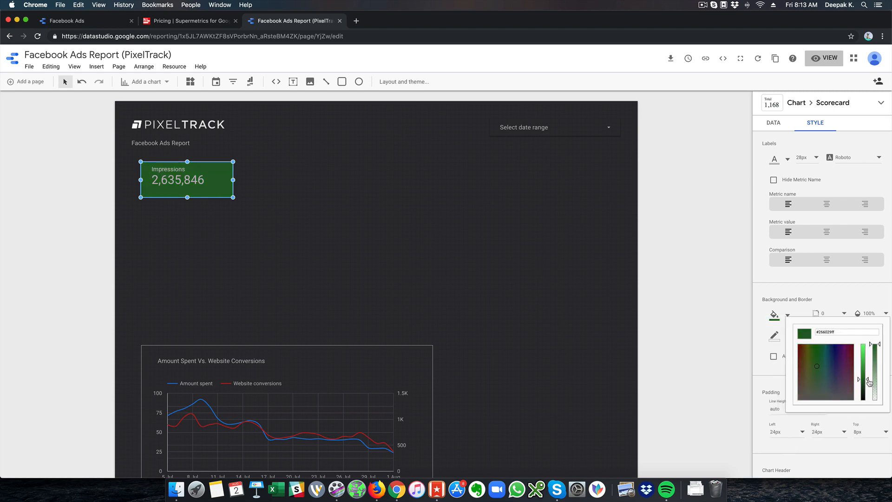
- Give the Impressions scorecard a light grey border
left_click(774, 335)
left_click(832, 433)
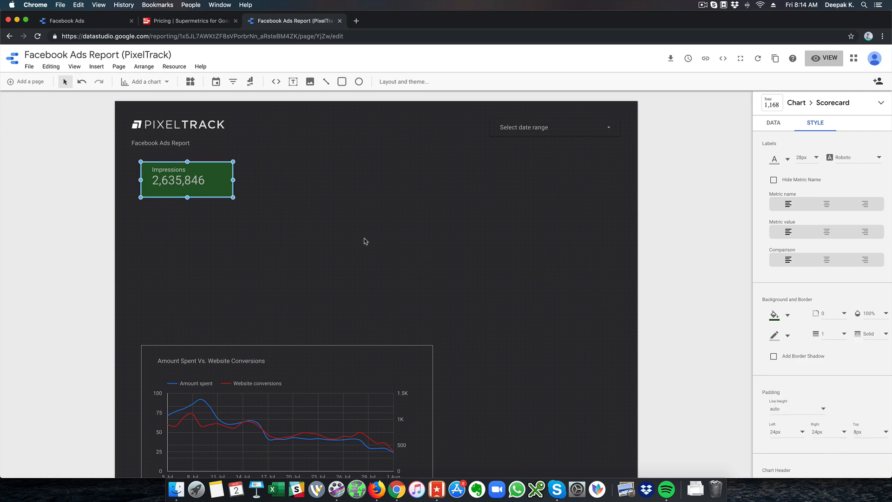
left_click(364, 240)
- Replace the green scorecard's Impressions metric with Amount spent
left_click(190, 188)
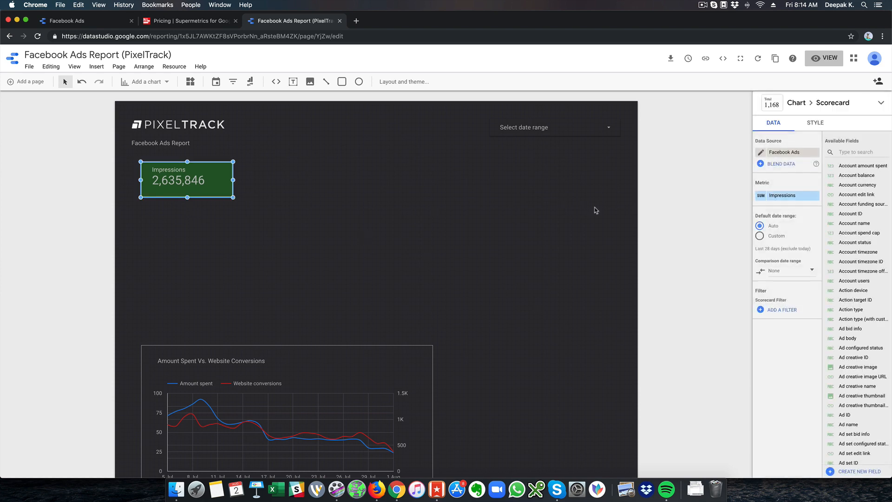
left_click(841, 151)
type("amount")
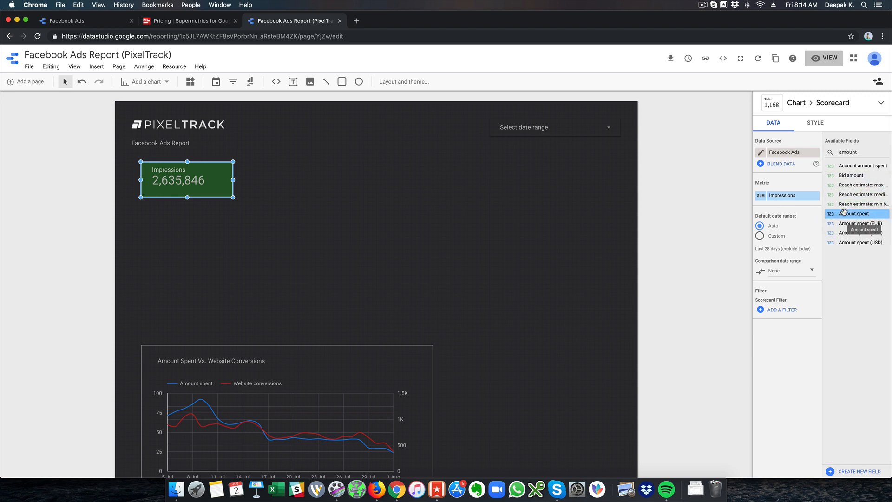
left_click_drag(855, 213, 792, 196)
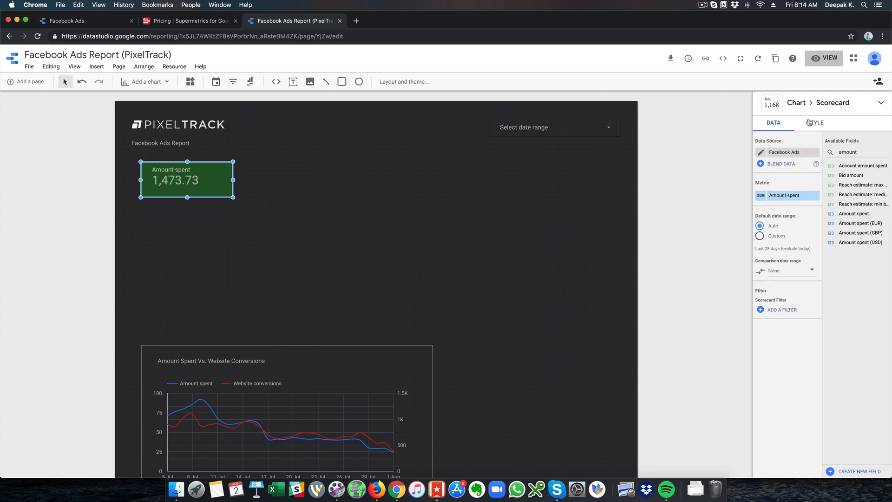
- Set the decimal precision of the Amount spent scorecard to 0
left_click(808, 122)
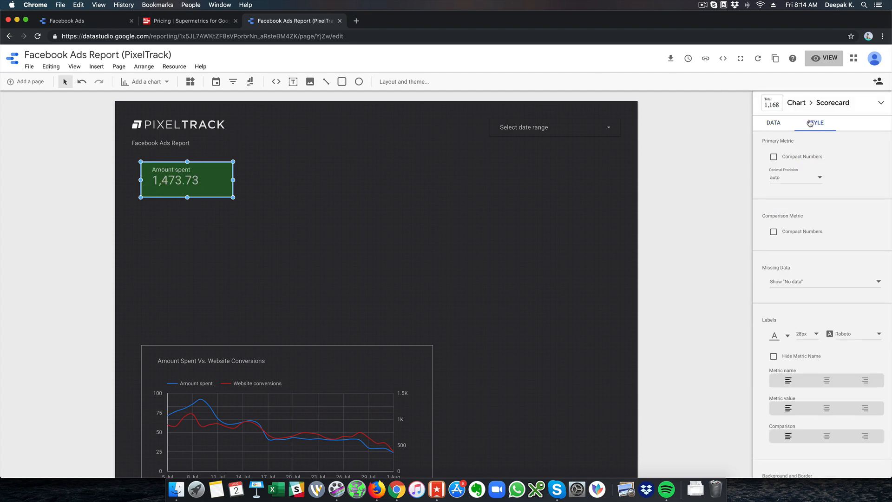
left_click(790, 184)
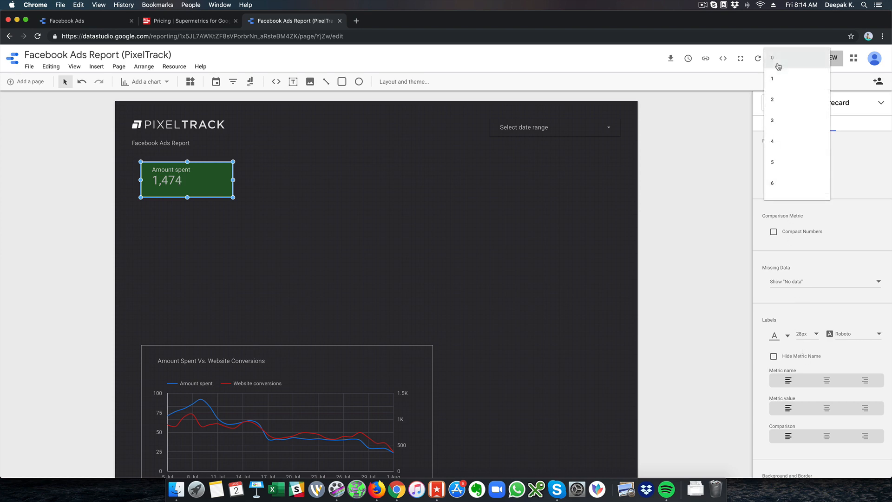
left_click(778, 66)
left_click(275, 177)
- Rename the scorecard's metric as "Amount Spent in $"
left_click(199, 179)
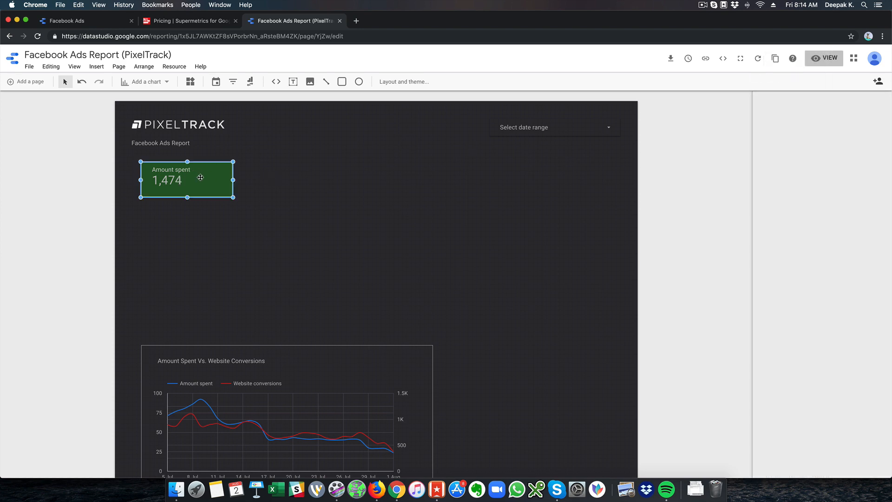
left_click(762, 195)
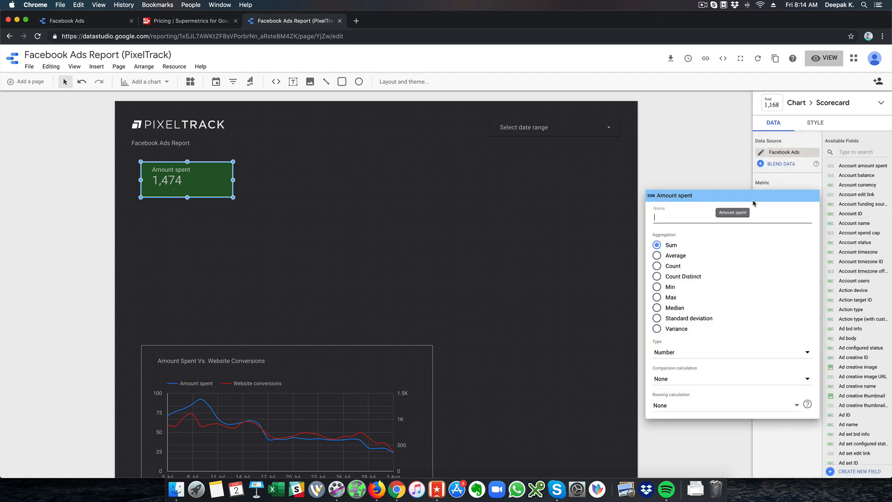
type("Amount Spent in $")
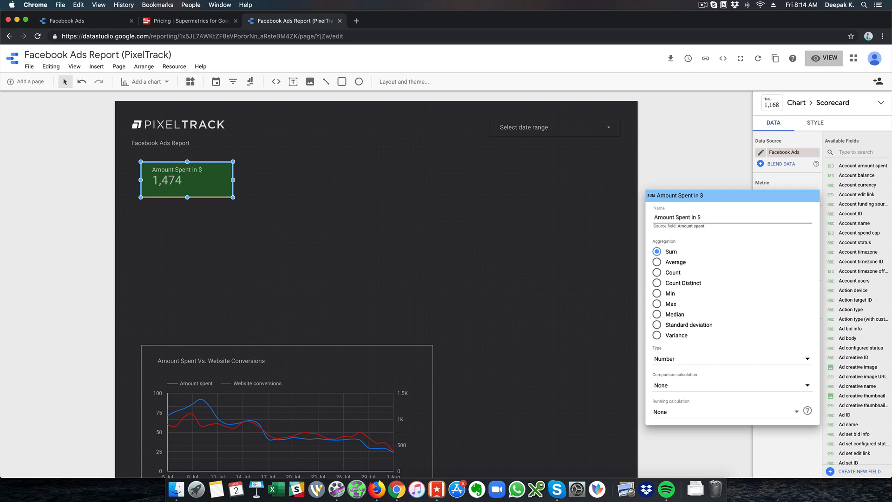
left_click(346, 173)
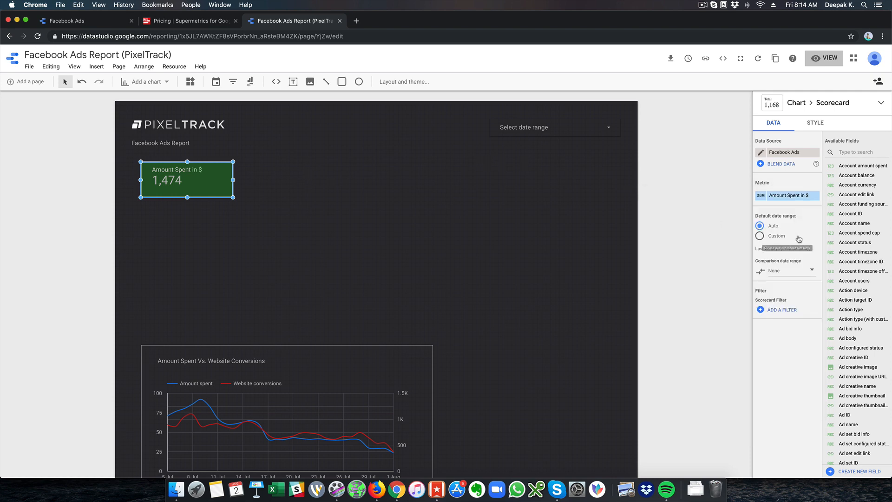
- Set the scorecard metric's type to Currency (USD - US Dollar ($))
left_click(785, 195)
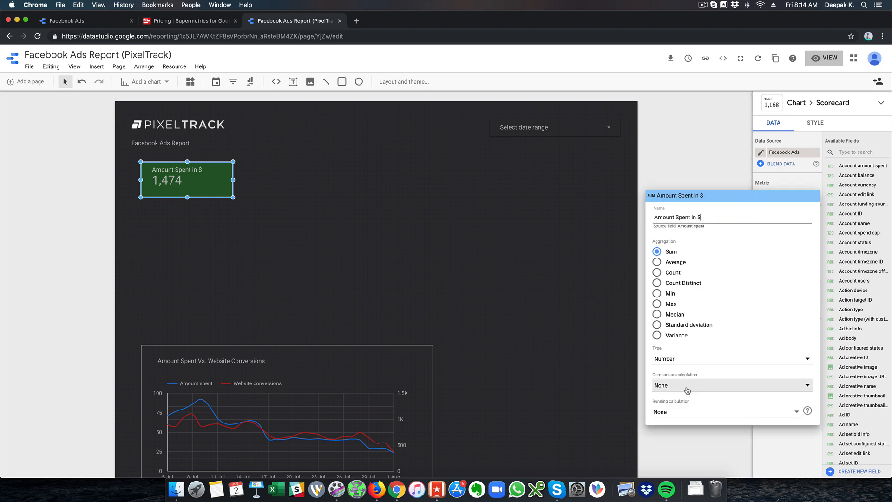
left_click(679, 360)
mouse_move(679, 380)
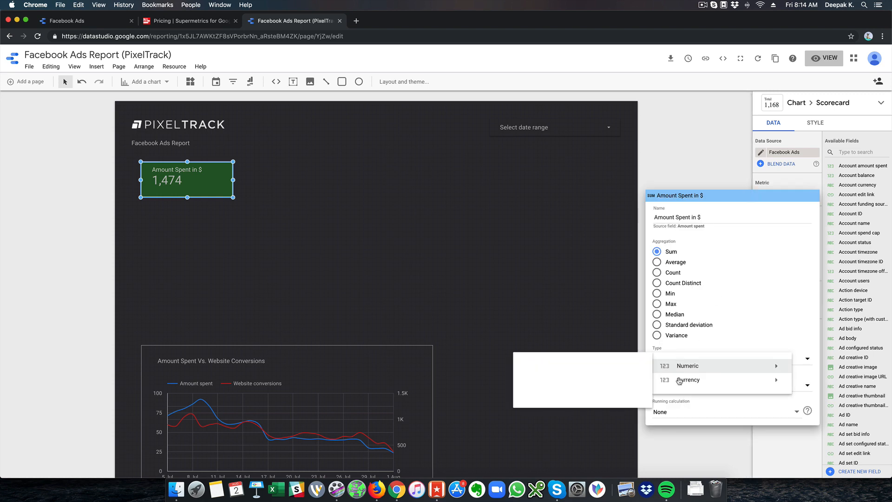
scroll(566, 393, "down", 20)
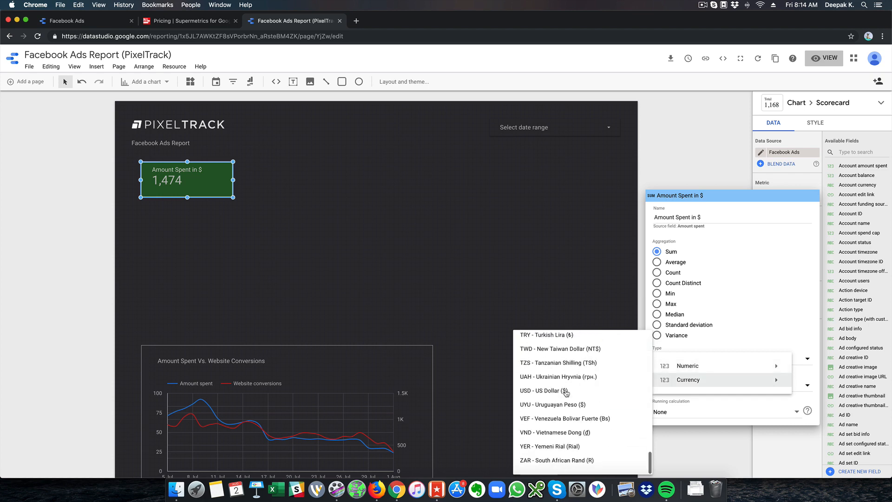
left_click(559, 396)
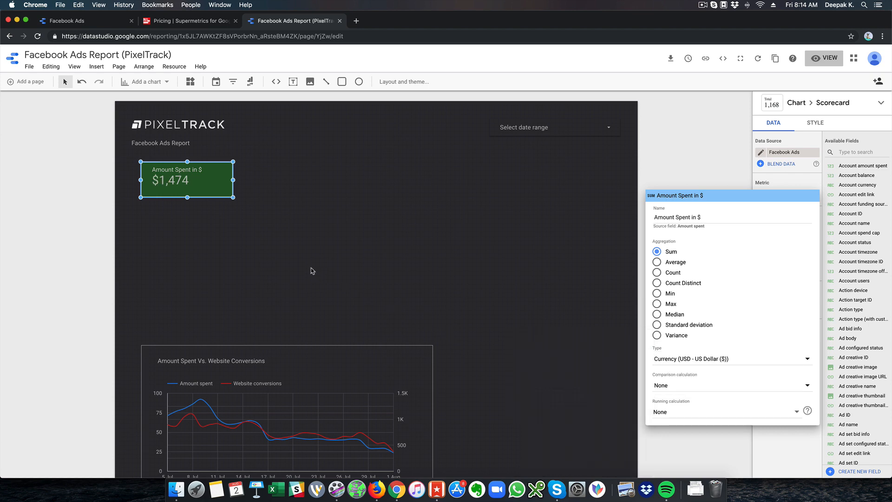
key("Escape")
left_click(246, 210)
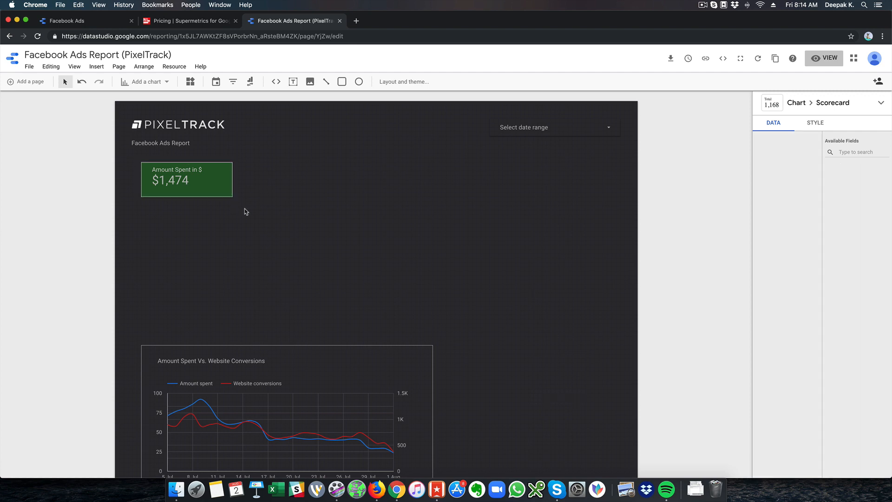
left_click_drag(219, 193, 221, 200)
left_click(223, 217)
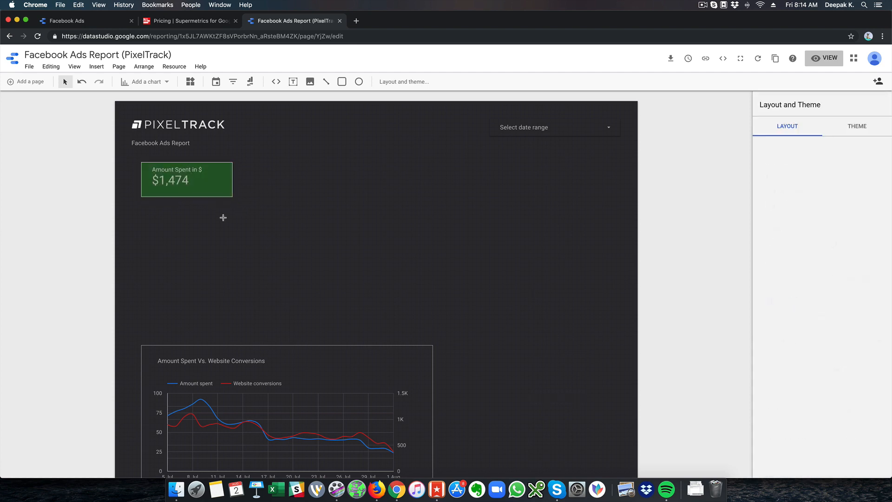
left_click(224, 199)
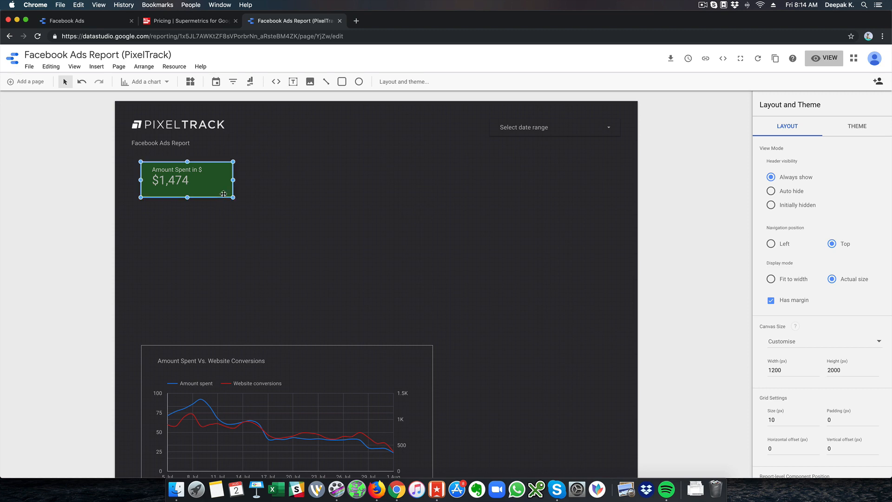
left_click(458, 166)
- Preview the report in view mode with the date range set to 31 Jul 2019 - 31 Jul 2019 and check the scorecard and charts
left_click(832, 61)
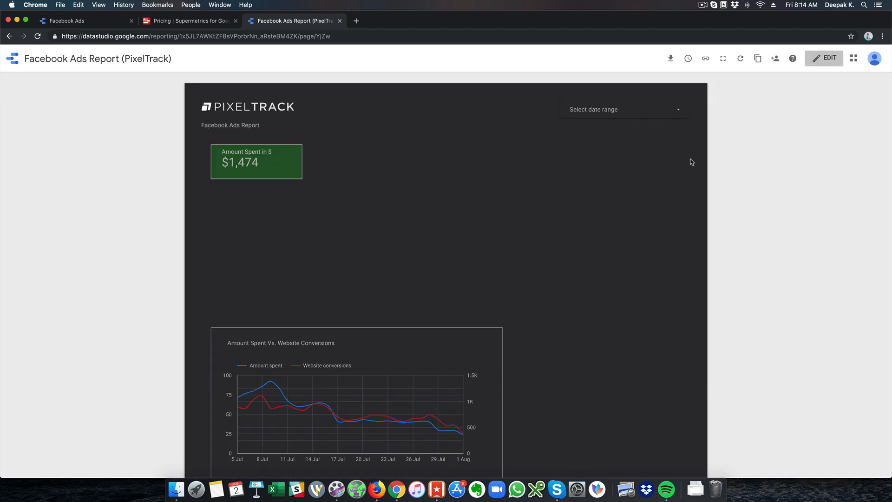
left_click(675, 116)
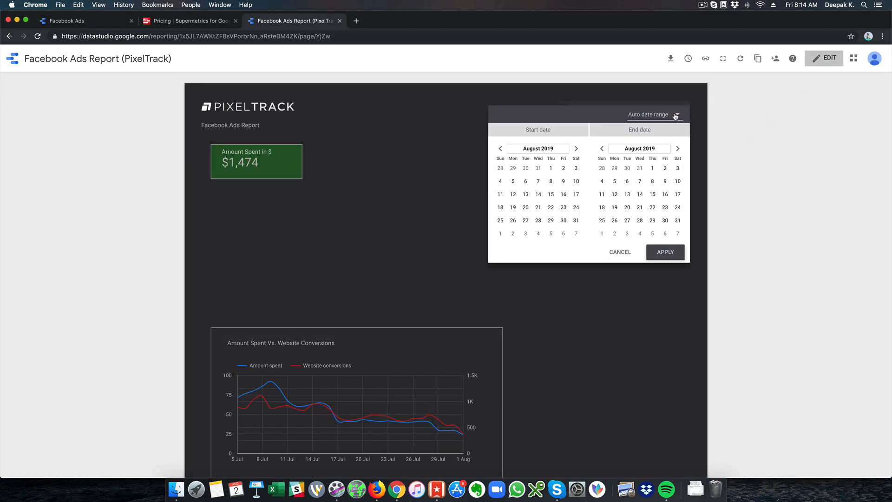
left_click(500, 148)
left_click(538, 221)
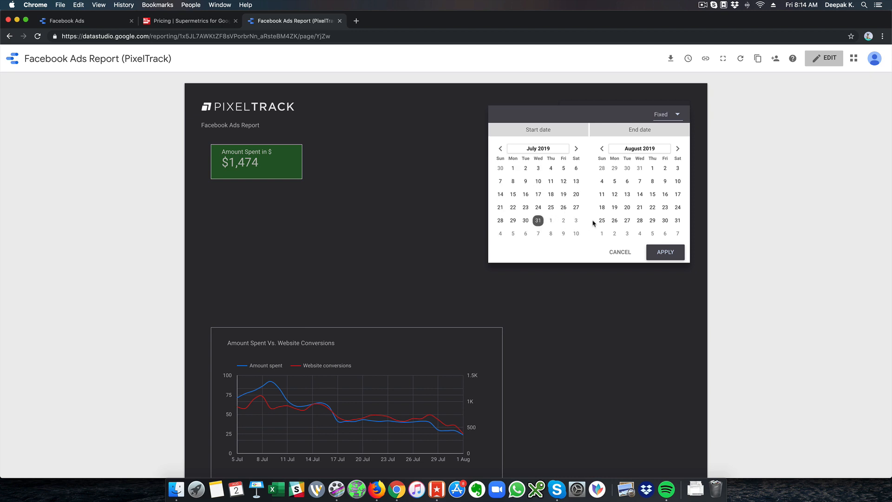
left_click(678, 220)
left_click(602, 148)
left_click(640, 220)
left_click(664, 251)
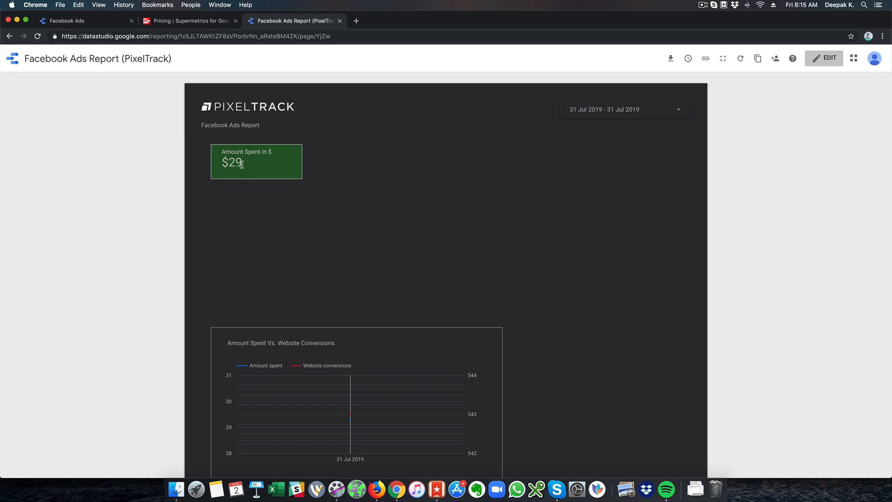
scroll(404, 208, "down", 7)
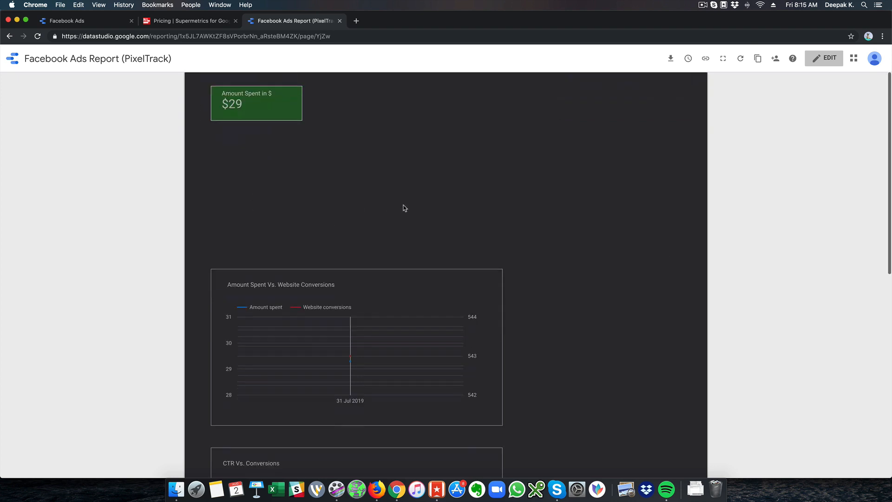
scroll(405, 208, "up", 7)
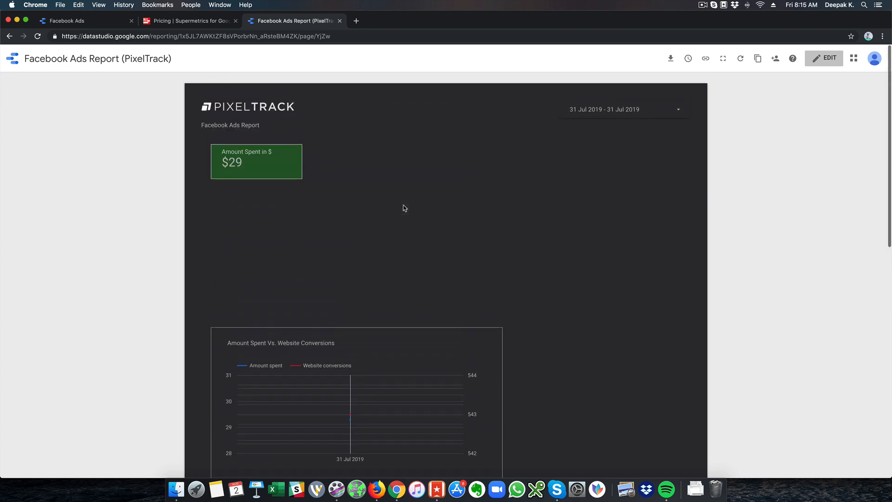
- Set the previewed date range to 1 Jul 2019 - 31 Jul 2019, review the report and return to editing
left_click(623, 116)
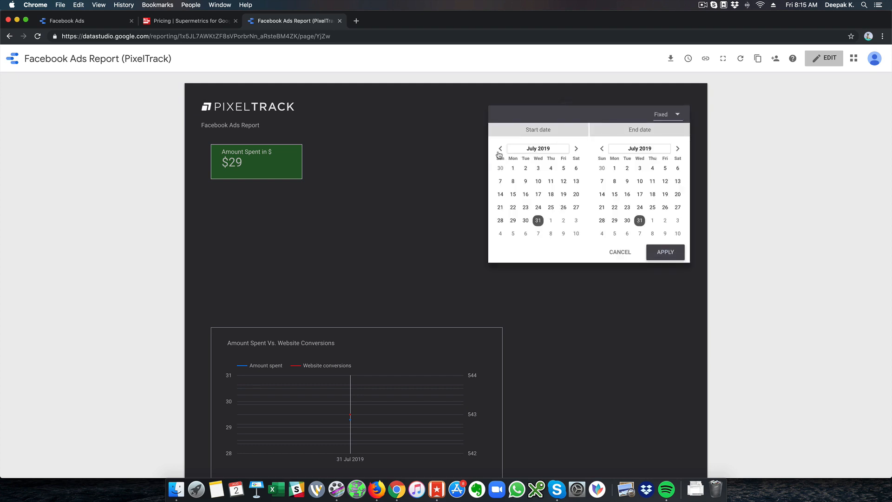
left_click(513, 168)
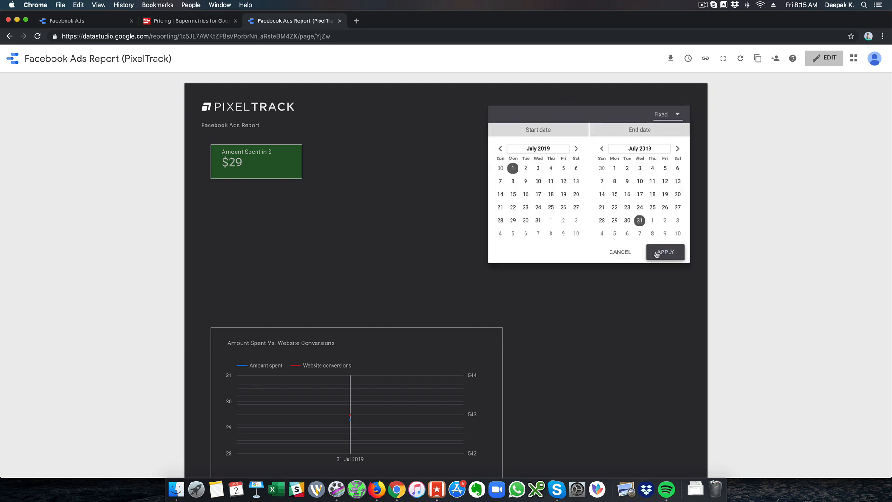
left_click(657, 253)
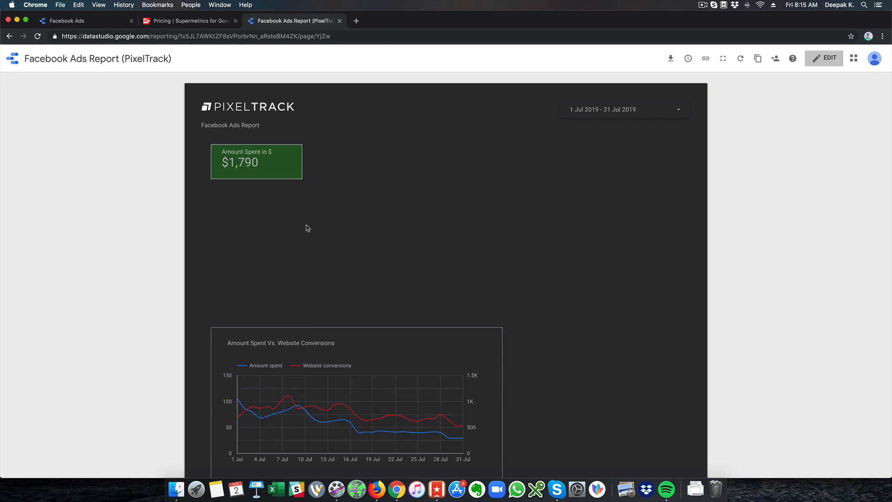
scroll(305, 228, "down", 6)
scroll(306, 228, "up", 6)
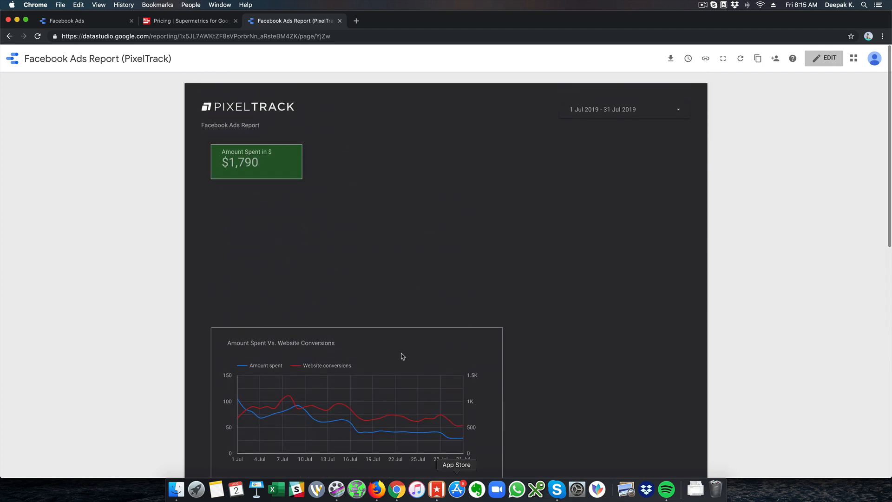
left_click(817, 59)
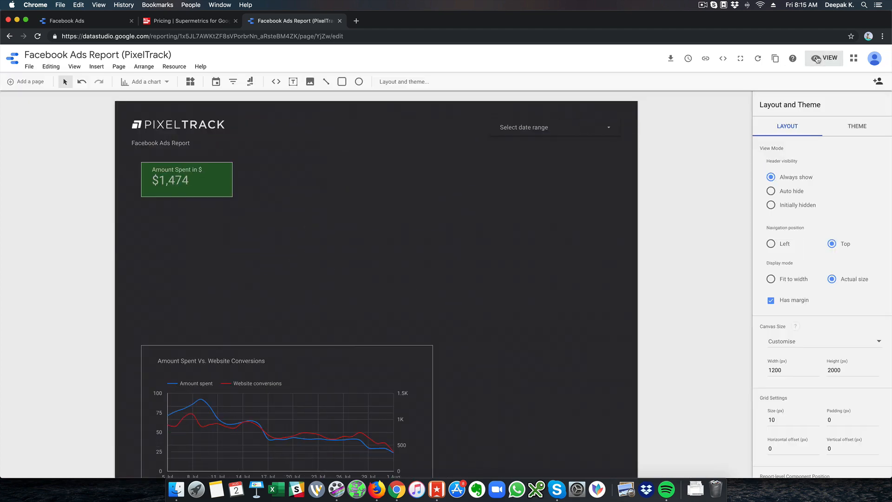
- Duplicate the Amount Spent in $ scorecard and place the copy level with it, just to its right
left_click(217, 186)
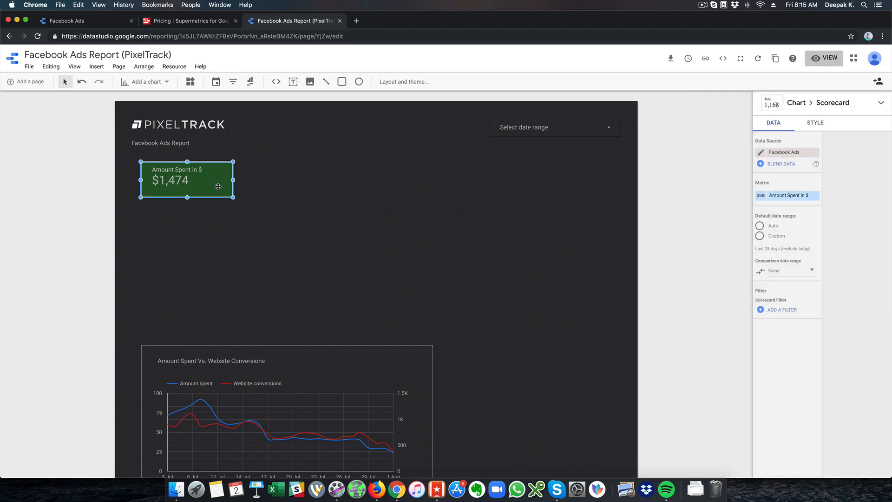
key("super+v")
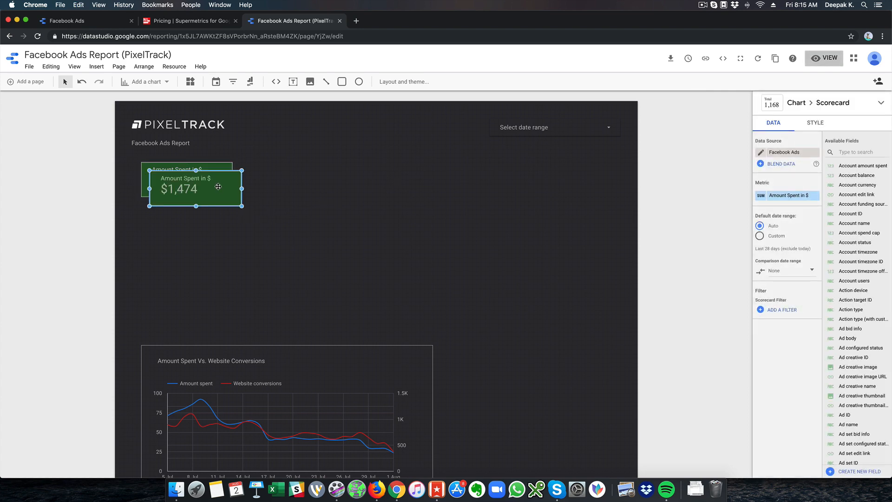
left_click_drag(218, 186, 320, 178)
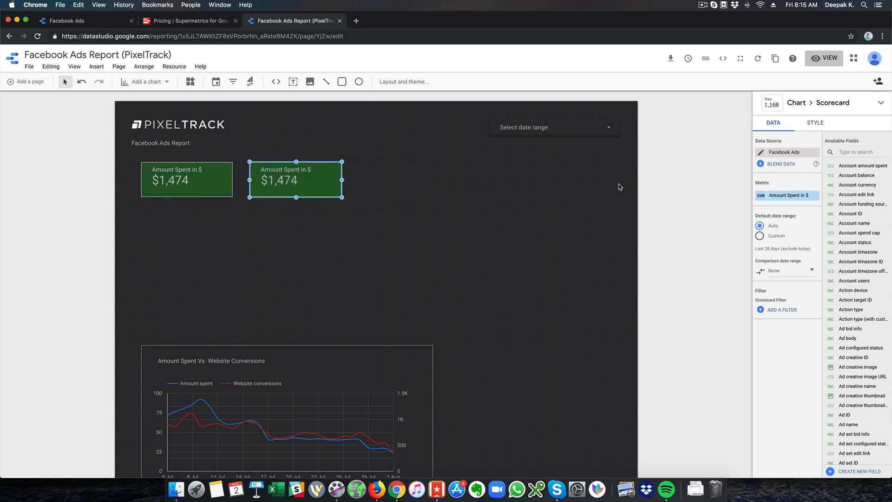
- Rename the copied scorecard's metric as "Total Conversions" and set its type to Number
left_click(759, 197)
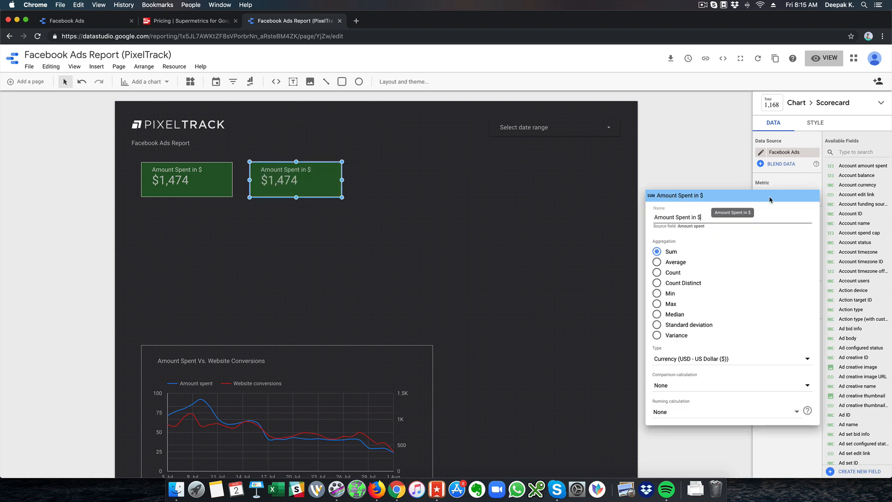
left_click(757, 222)
type("Total ")
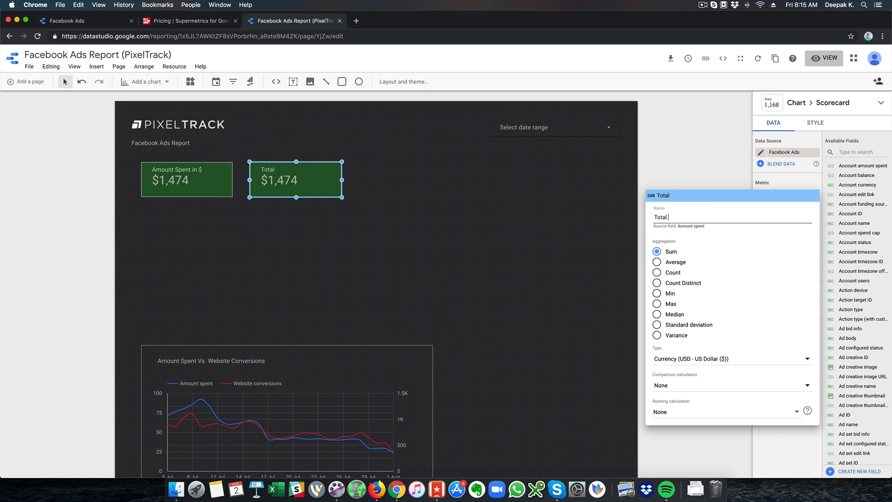
type("Conversions")
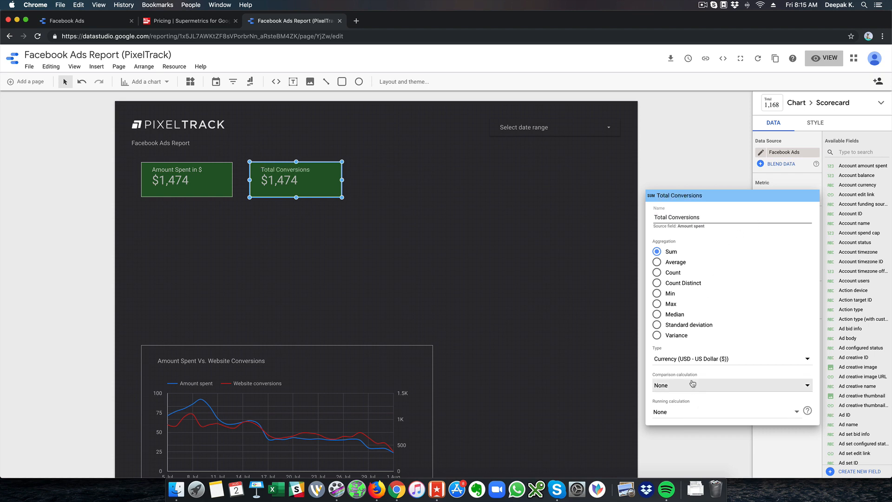
left_click(694, 358)
left_click(600, 367)
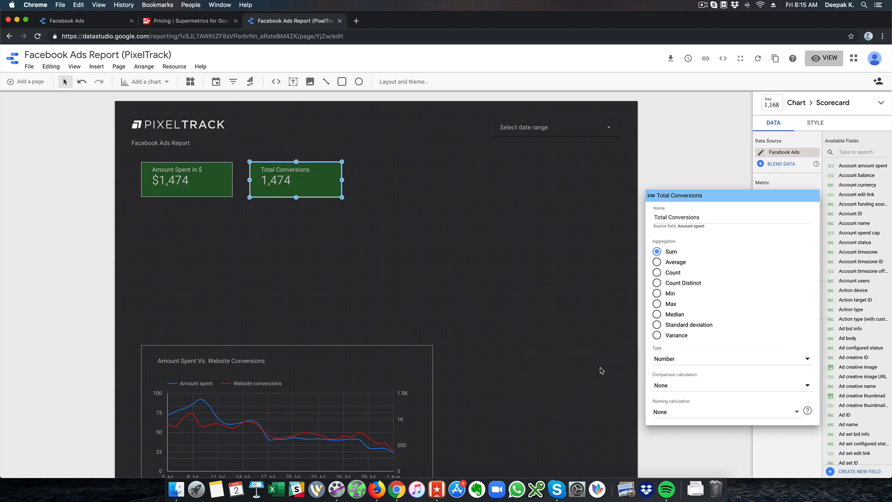
left_click(473, 275)
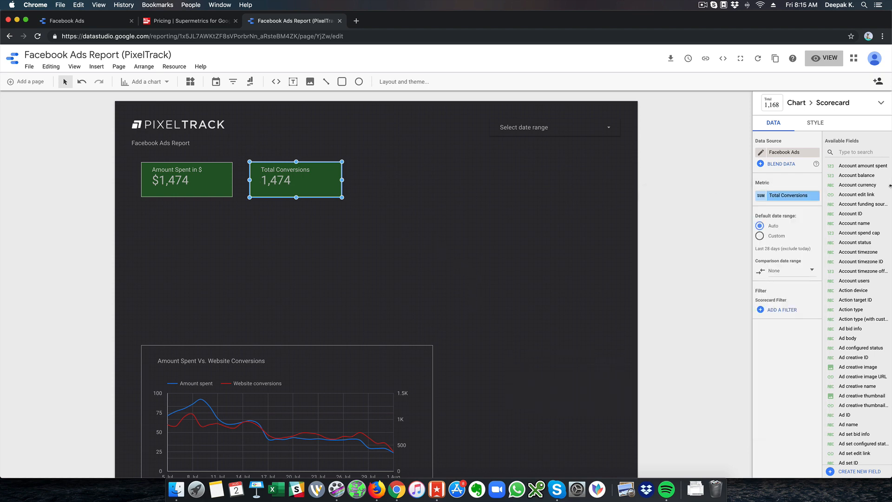
- Replace the copied scorecard's metric with the Website conversions field
left_click(853, 151)
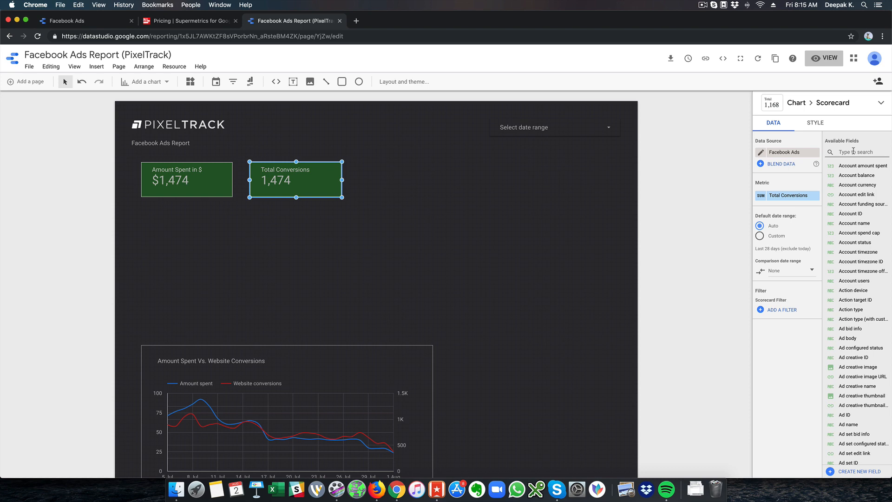
type("conversion")
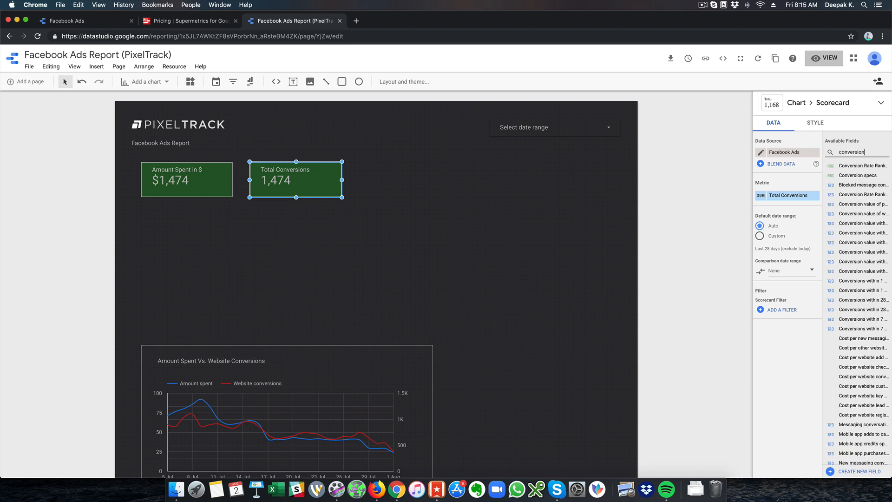
key("alt+BackSpace")
type("website c")
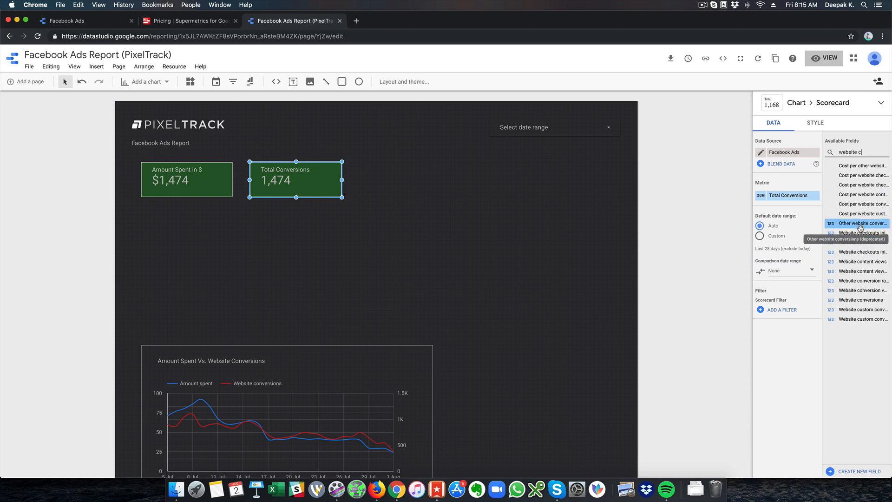
left_click_drag(859, 300, 771, 194)
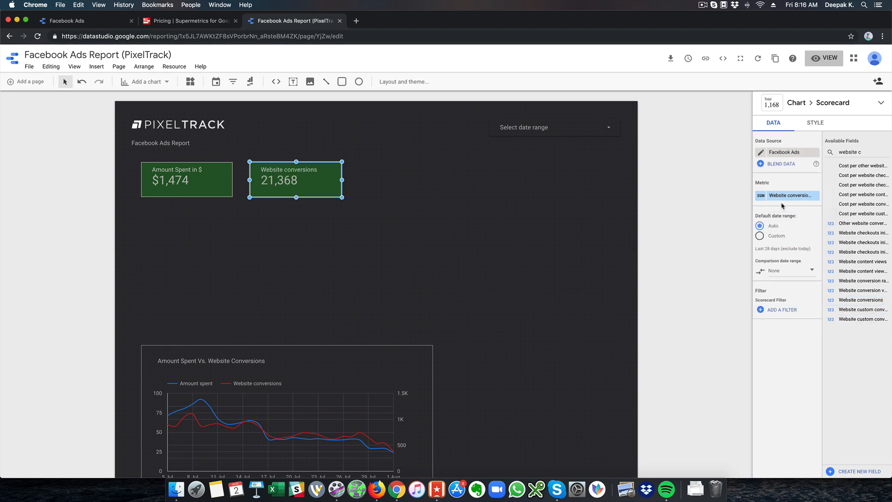
left_click(387, 191)
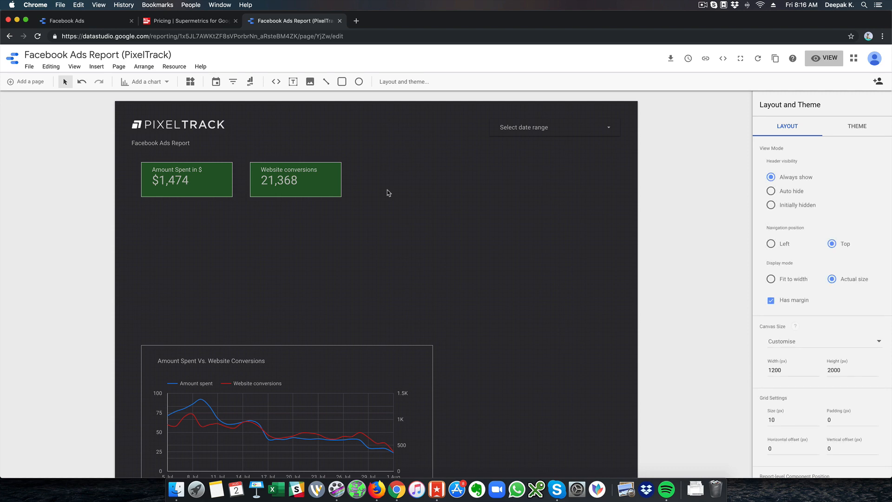
- Give the Website conversions scorecard a custom dark indigo background, about #2e3b8b
left_click(336, 182)
left_click(816, 123)
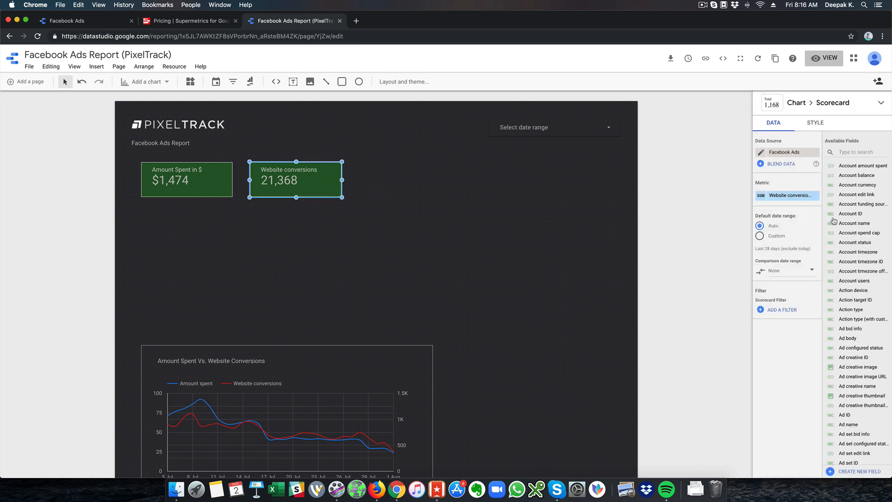
scroll(801, 342, "down", 5)
left_click(774, 262)
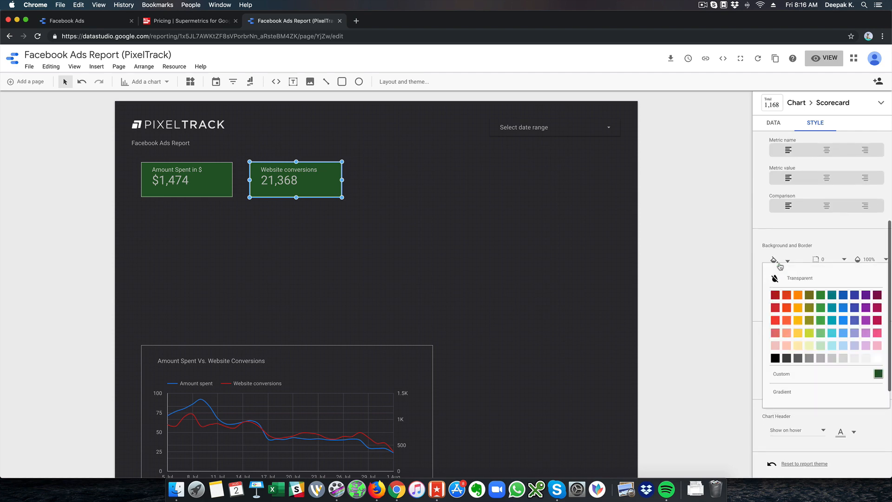
left_click(853, 296)
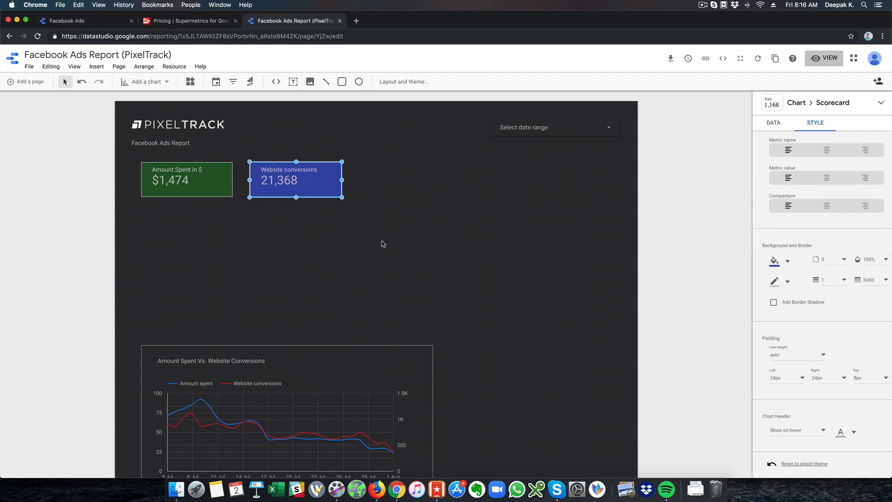
left_click(783, 264)
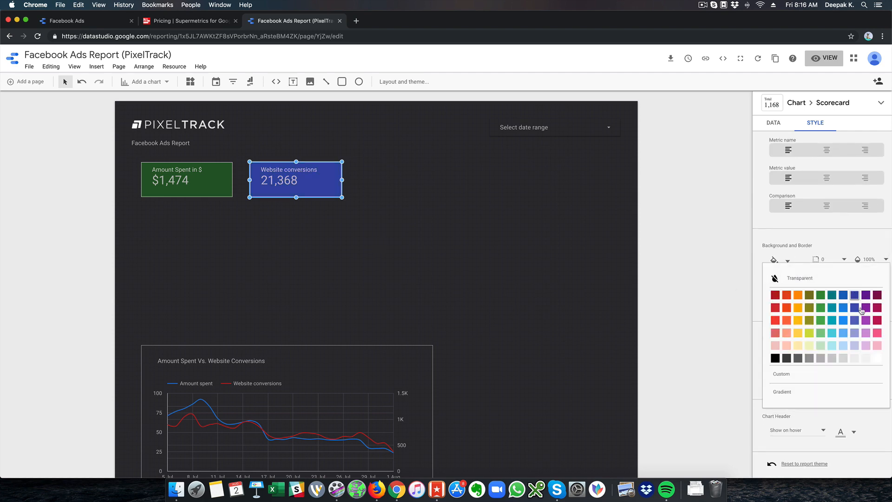
left_click(800, 376)
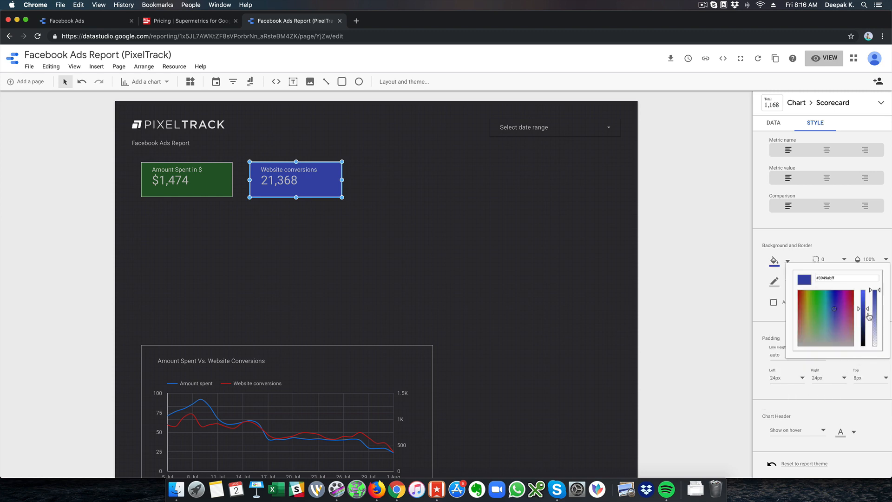
left_click_drag(868, 311, 868, 317)
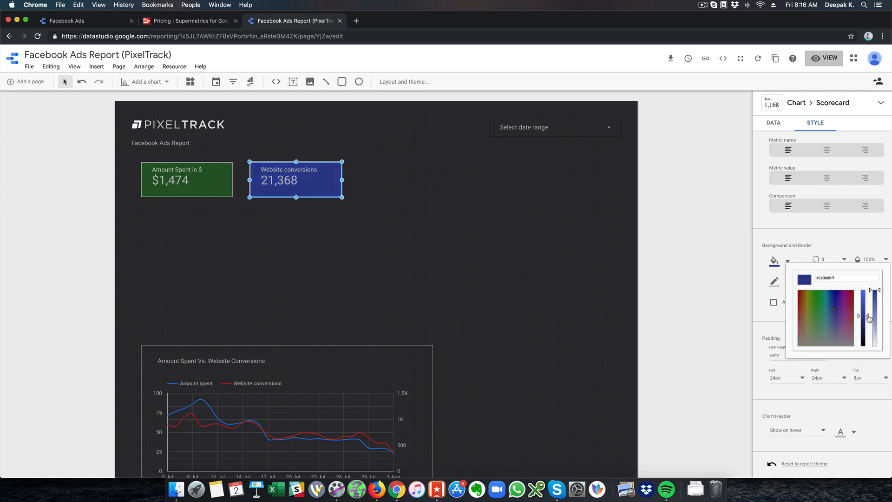
left_click(376, 234)
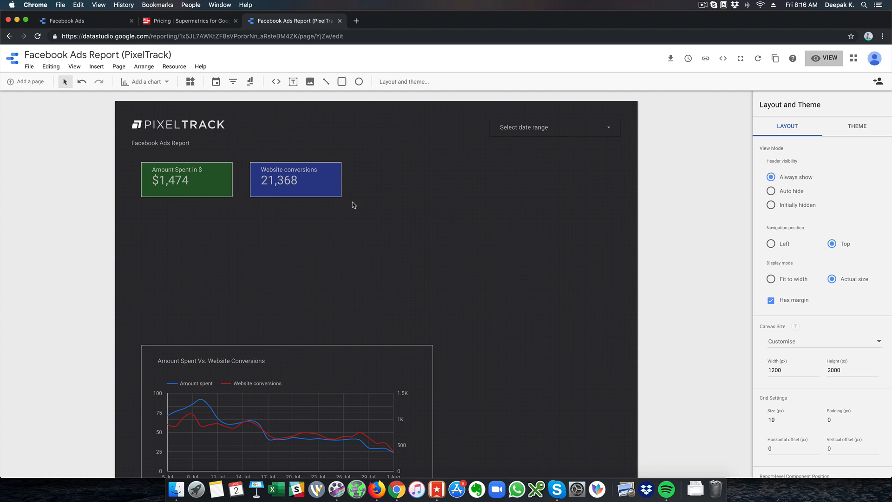
- Duplicate the Website conversions scorecard to its right in the same row and change the copy's metric to Impressions
left_click(339, 196)
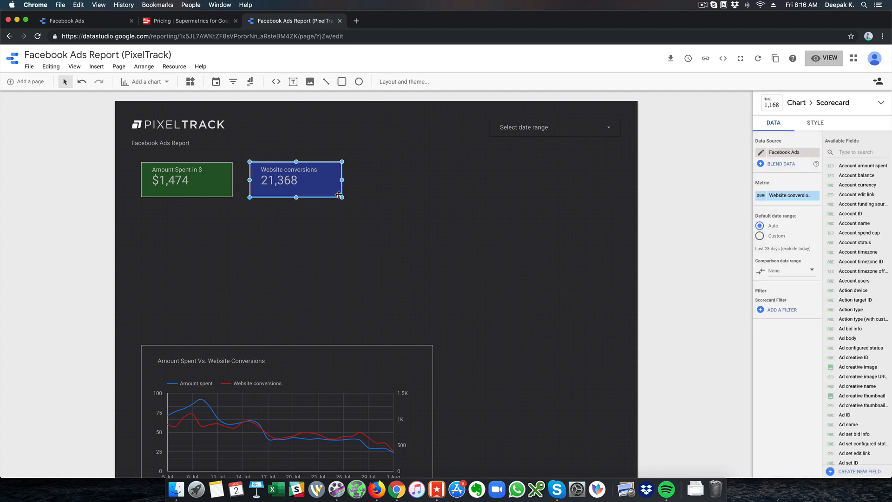
key("ctrl+d")
left_click_drag(345, 195, 450, 187)
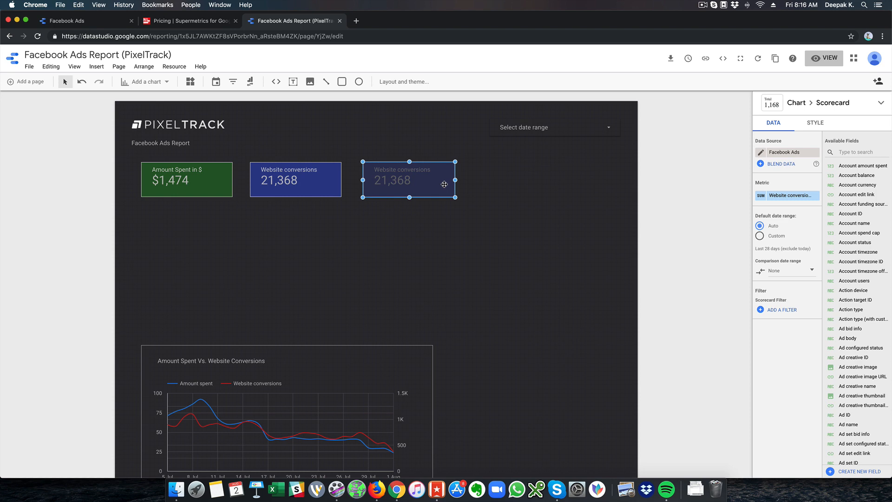
left_click(858, 154)
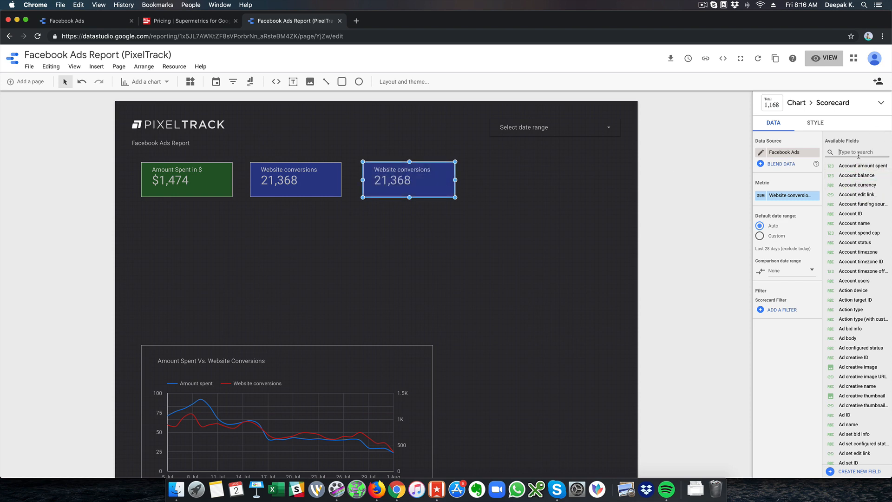
type("impressions")
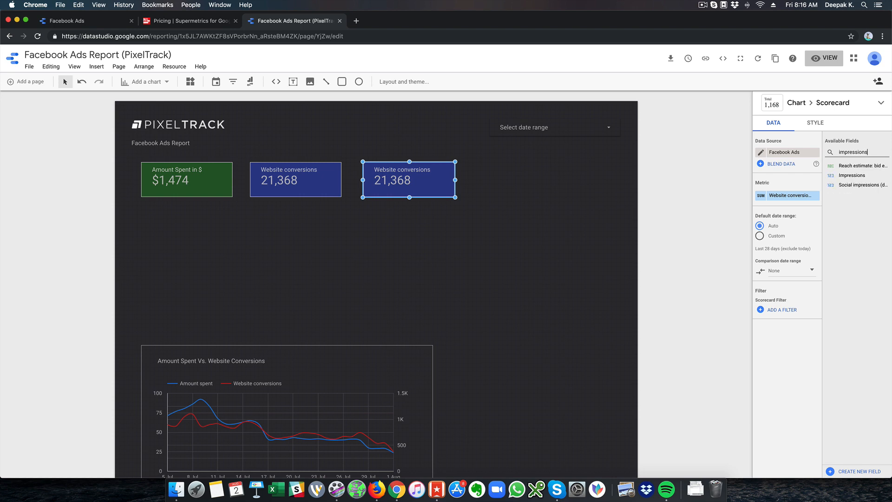
left_click_drag(848, 175, 793, 199)
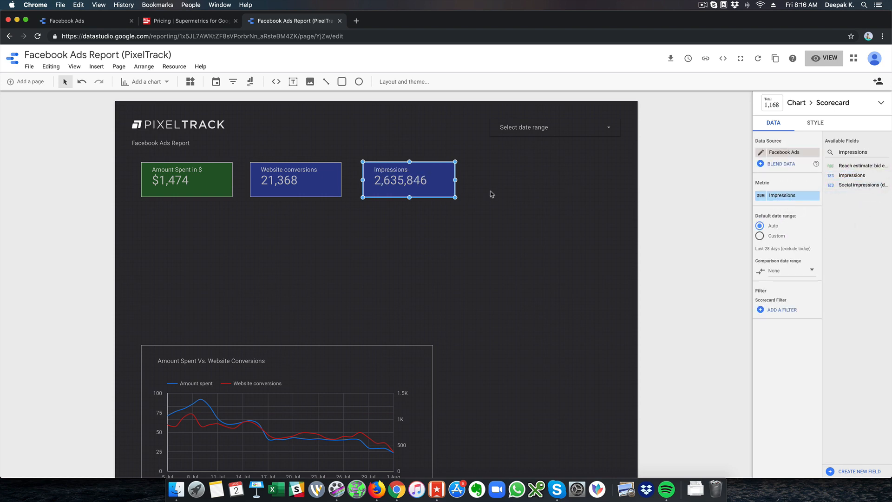
left_click(464, 181)
- Duplicate the Impressions scorecard to its right in the same row and change the copy's metric to Link clicks
left_click(447, 181)
key("super+c")
key("super+v")
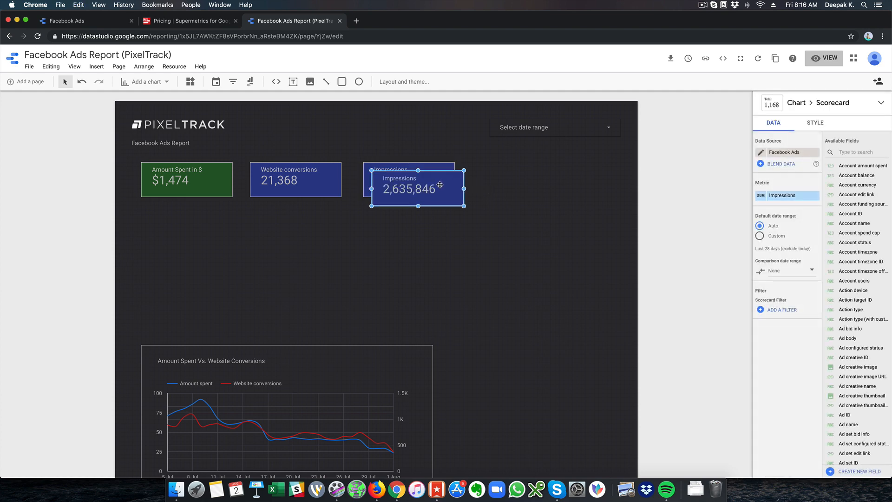
left_click_drag(442, 182, 541, 173)
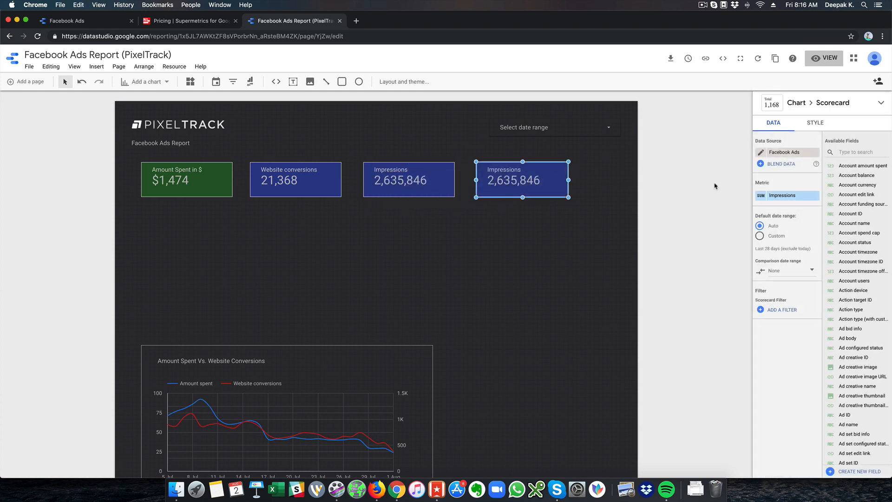
left_click(865, 153)
type("clicks")
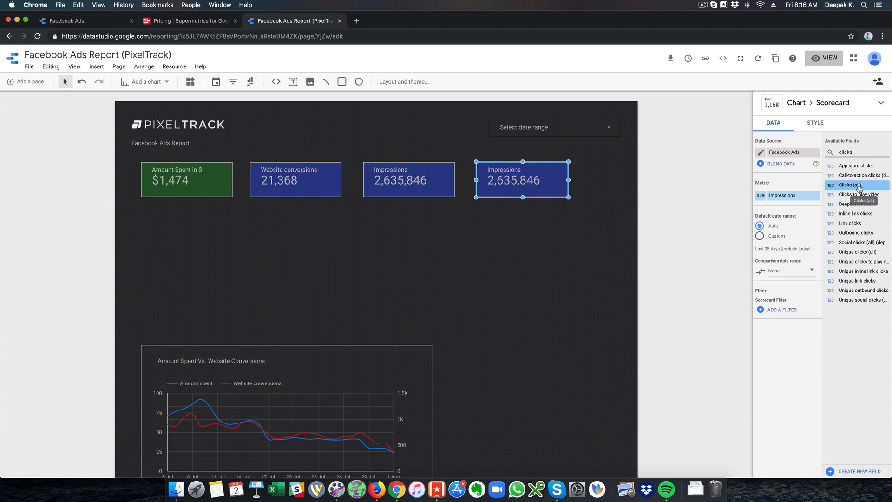
left_click_drag(858, 225, 799, 198)
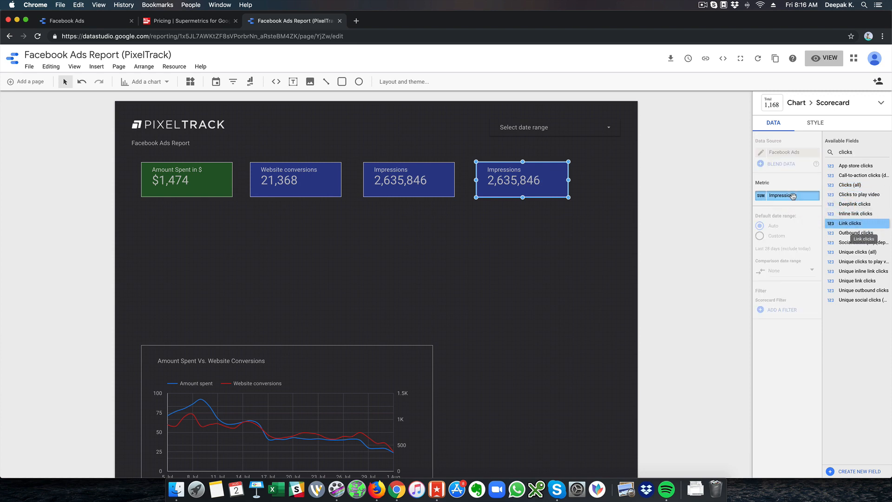
left_click(410, 251)
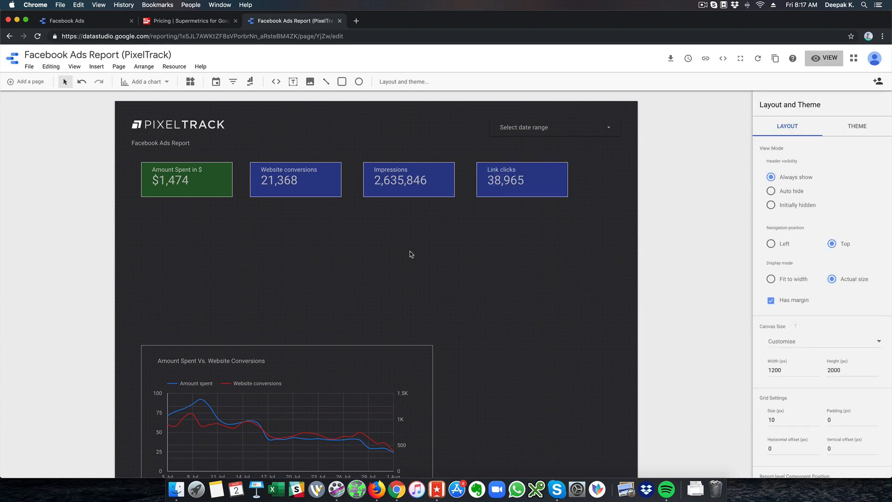
- Set the Impressions scorecard's background to the darkest red in the colour palette
left_click(424, 195)
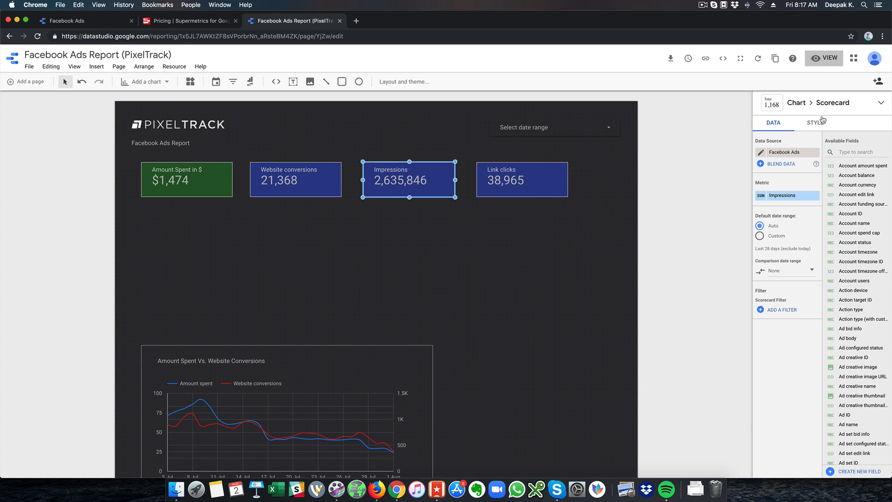
left_click(815, 122)
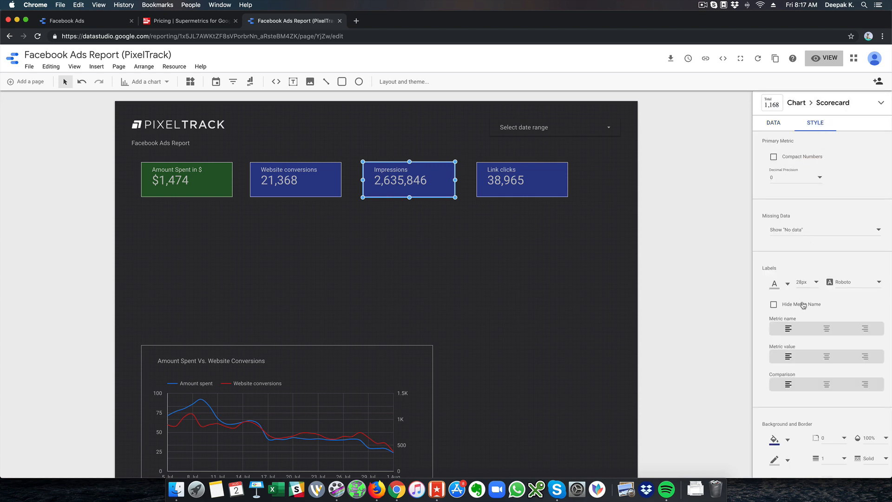
scroll(803, 305, "down", 5)
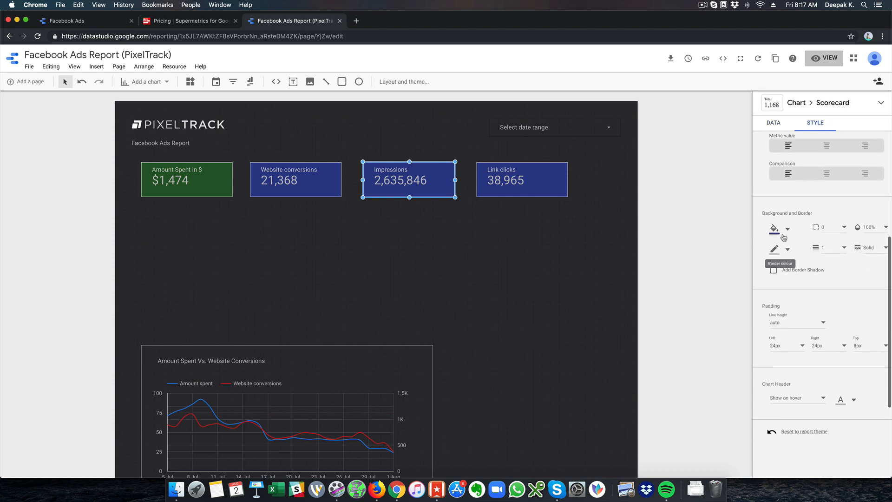
left_click(785, 230)
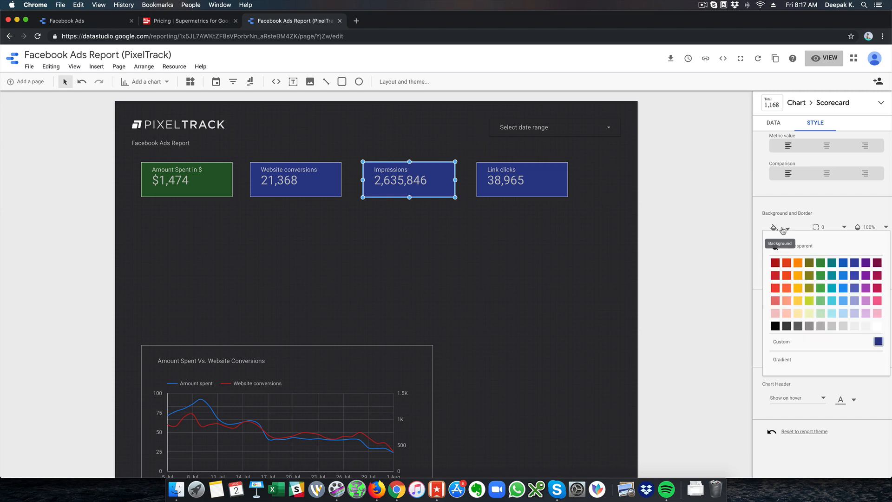
left_click(776, 263)
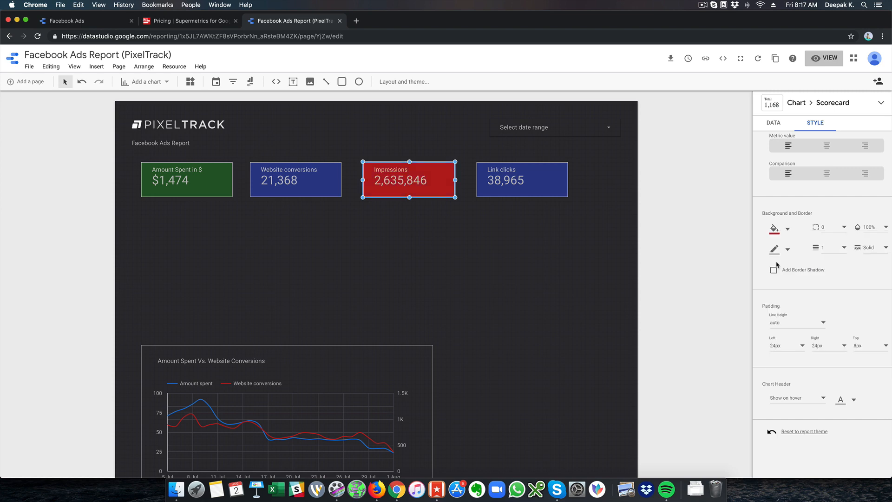
- Darken the Impressions scorecard's background to a custom deep red, #7e1313
left_click(775, 228)
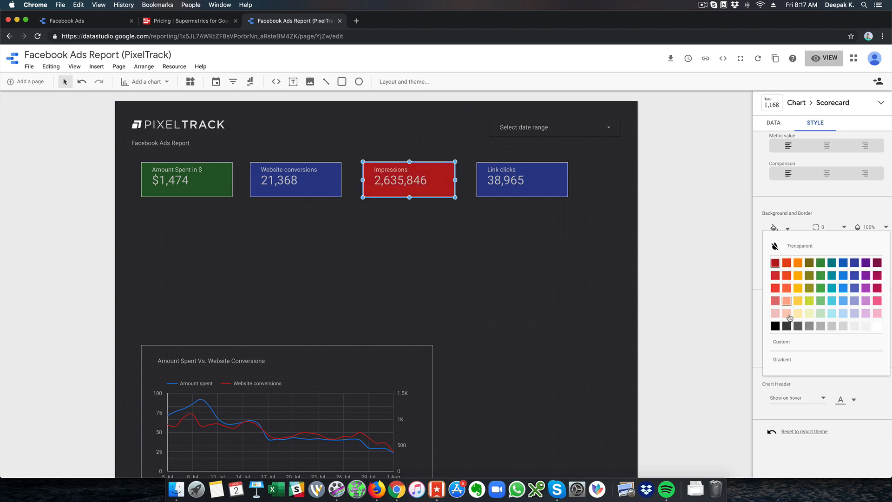
left_click(782, 342)
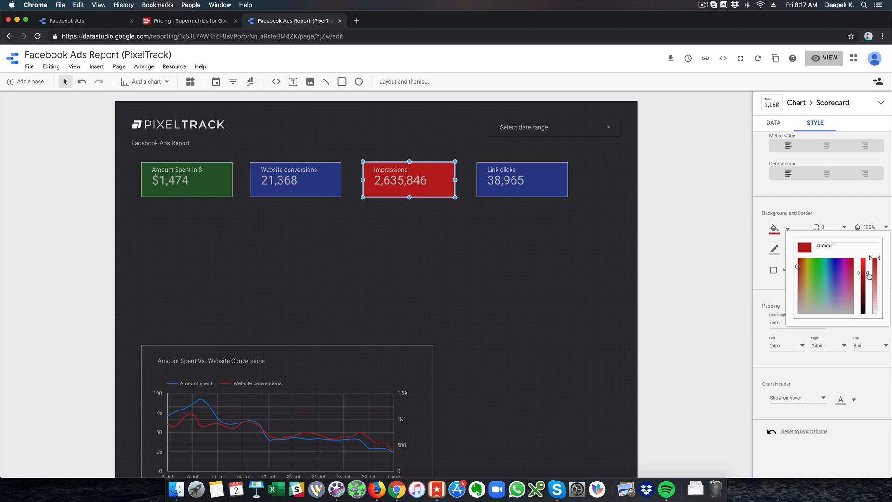
left_click_drag(868, 275, 870, 289)
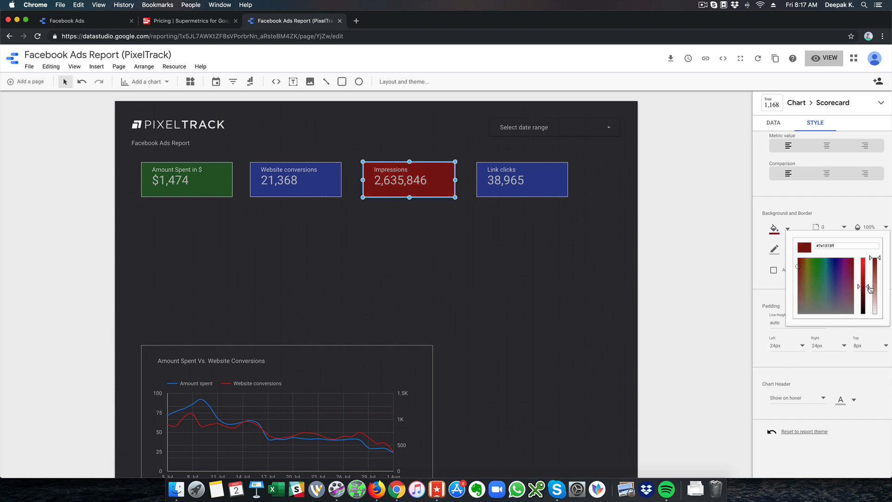
left_click(593, 251)
- Set the Link clicks scorecard's background to the darkest purple in the colour palette
left_click(515, 182)
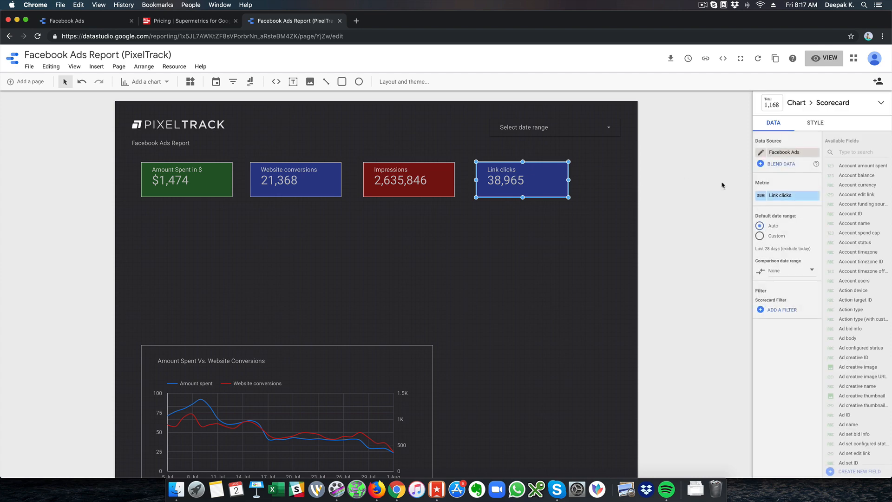
left_click(816, 122)
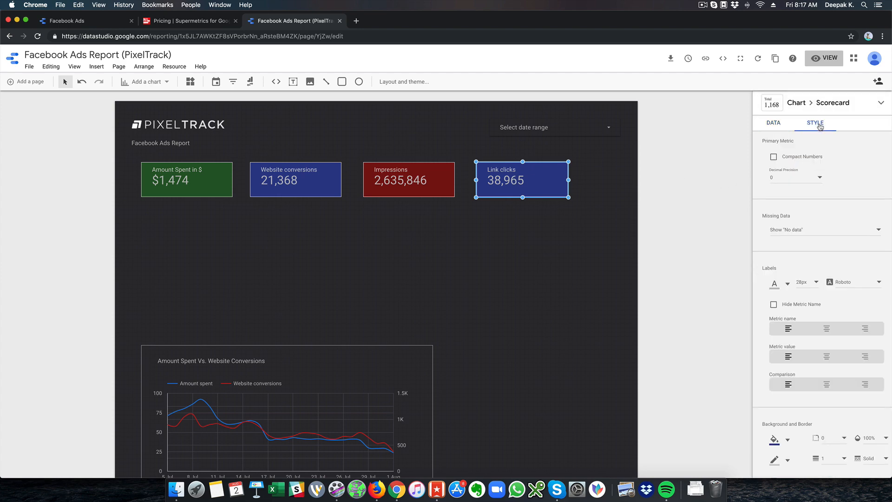
scroll(806, 299, "down", 5)
scroll(806, 302, "up", 3)
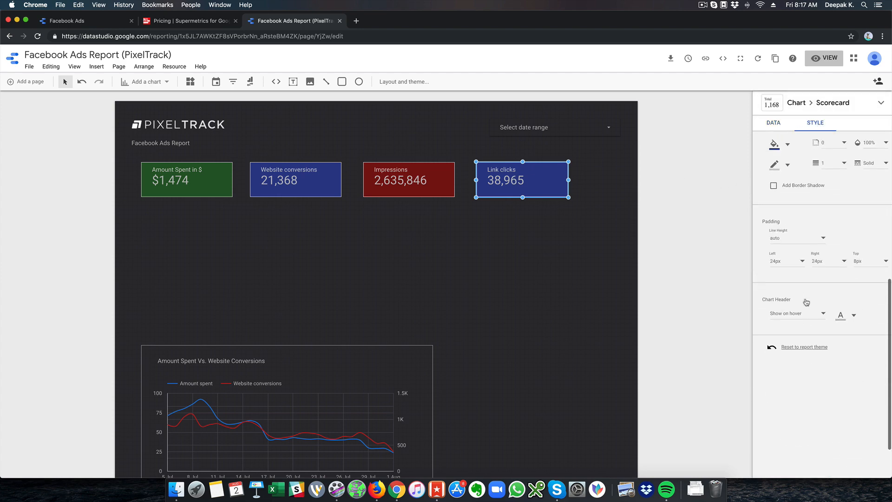
left_click(782, 252)
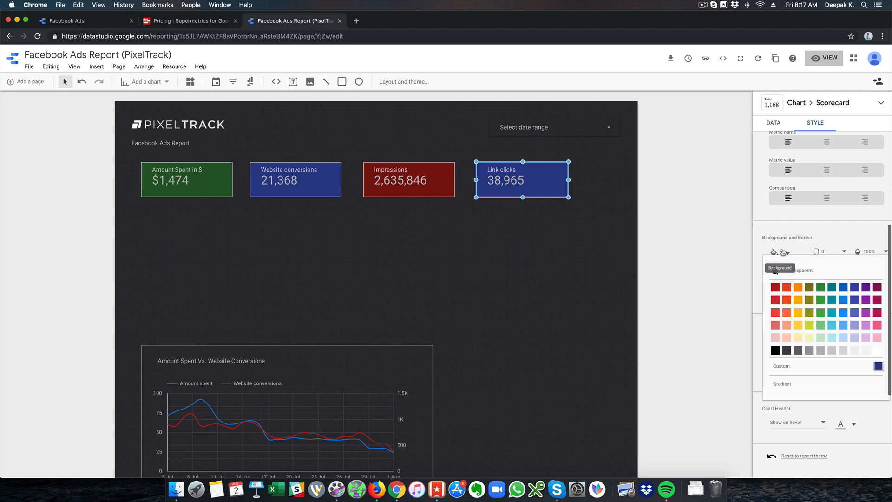
left_click(865, 290)
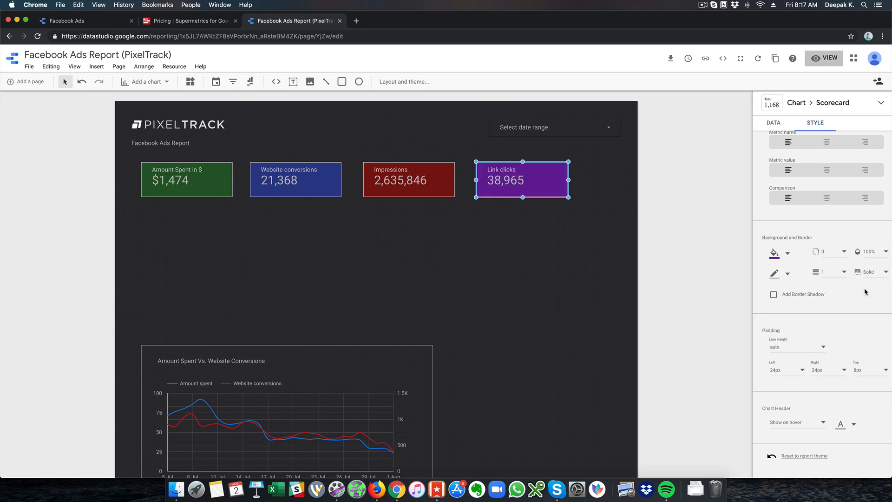
left_click(533, 257)
- Move the whole Amount Spent Vs. Website Conversions chart with its title and frame up, closer to the scorecard row
left_click_drag(168, 302, 556, 447)
left_click_drag(318, 410, 319, 330)
left_click(479, 333)
- Move the CTR Vs. Conversions chart with its title and frame up, leaving a small gap below the first chart
scroll(480, 334, "down", 5)
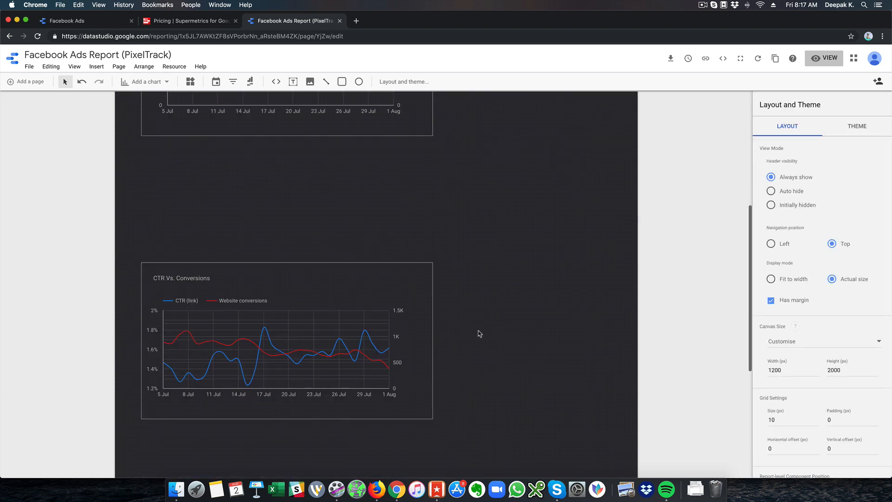
left_click_drag(479, 352, 123, 235)
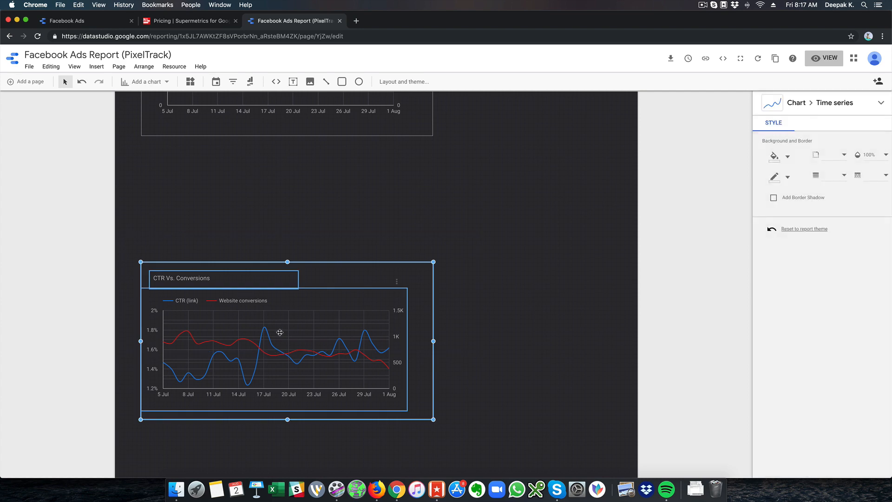
left_click_drag(285, 330, 287, 251)
left_click(576, 284)
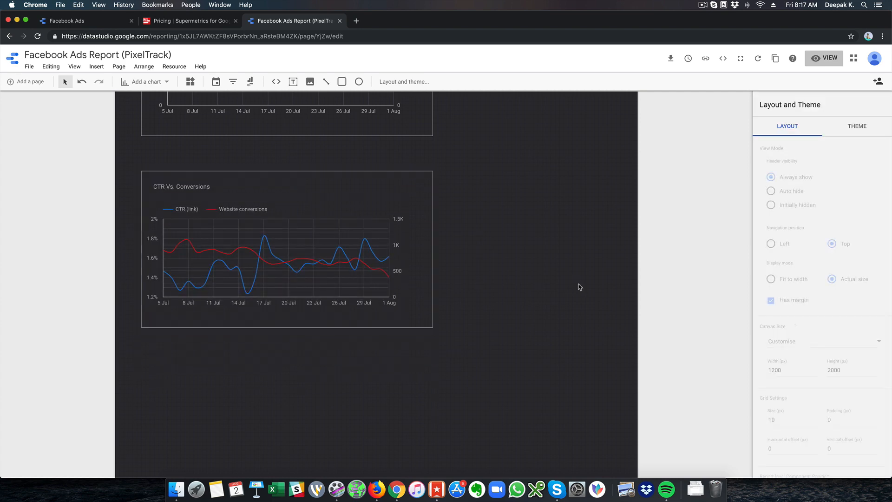
- Download the report as a PDF without any of the optional settings
scroll(578, 285, "up", 5)
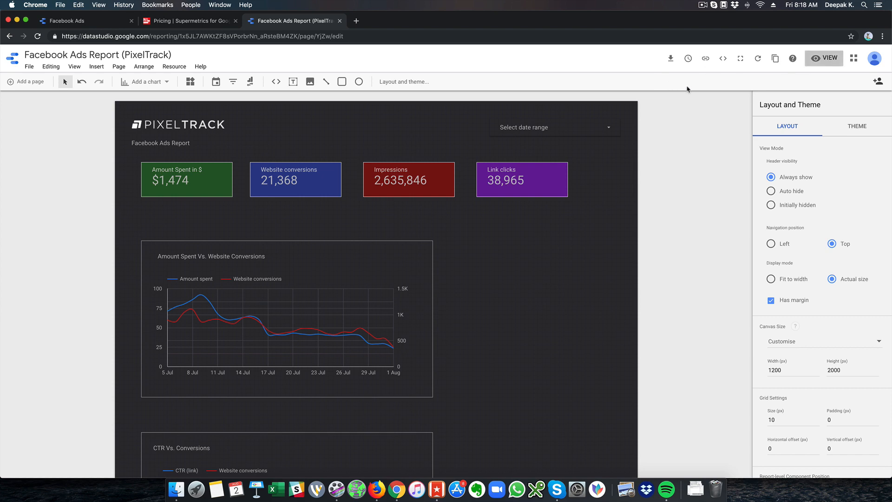
left_click(672, 59)
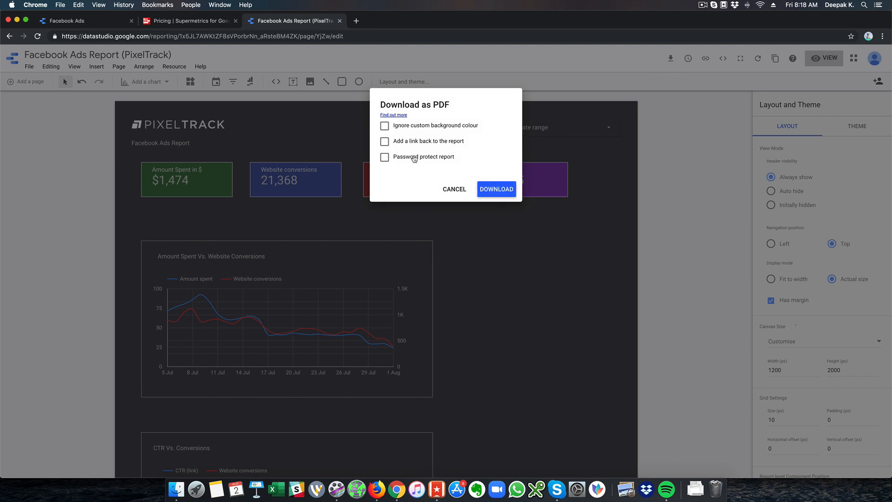
left_click(513, 194)
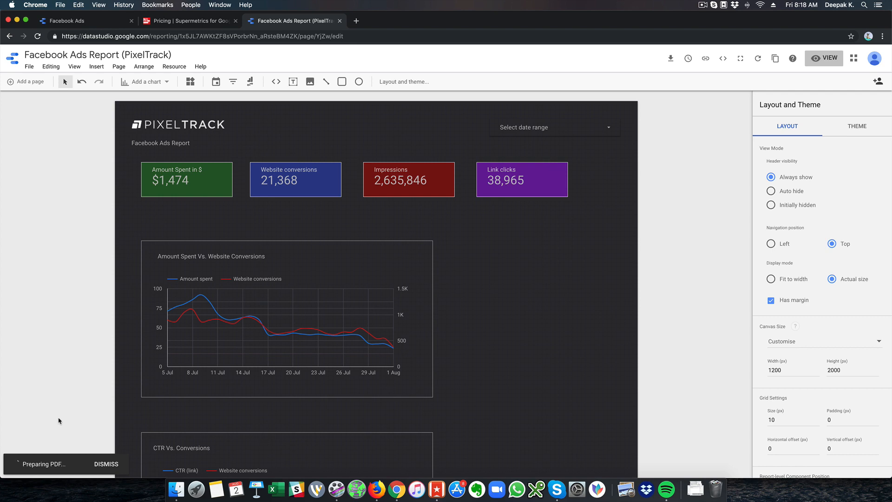
- Show the report in view mode for 1 Aug 2019 to 31 Aug 2019 and refresh its data
left_click(821, 63)
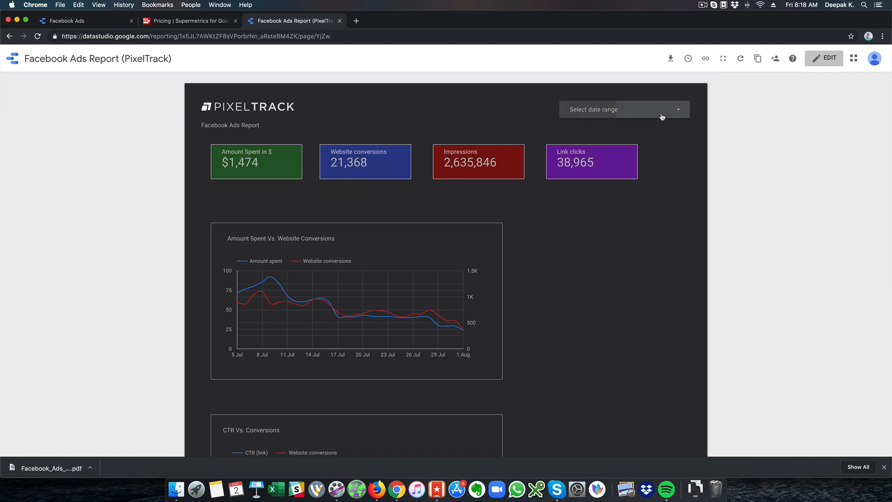
left_click(661, 115)
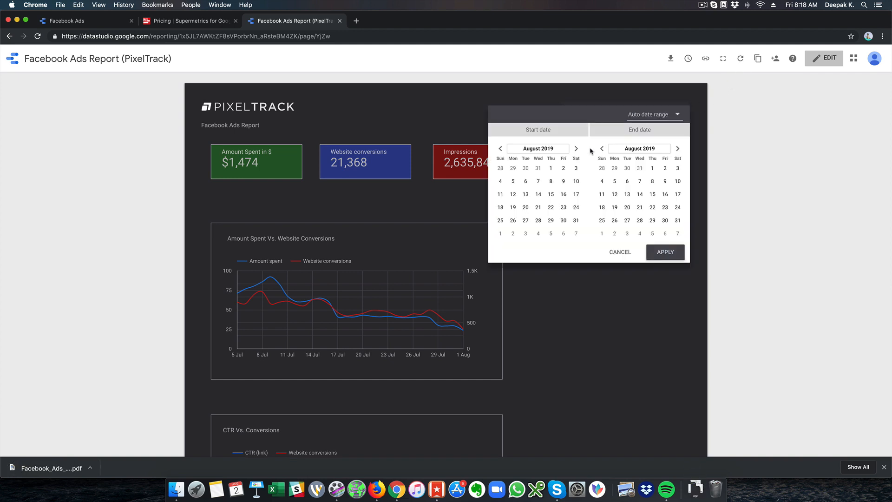
left_click(551, 170)
left_click(677, 221)
left_click(673, 255)
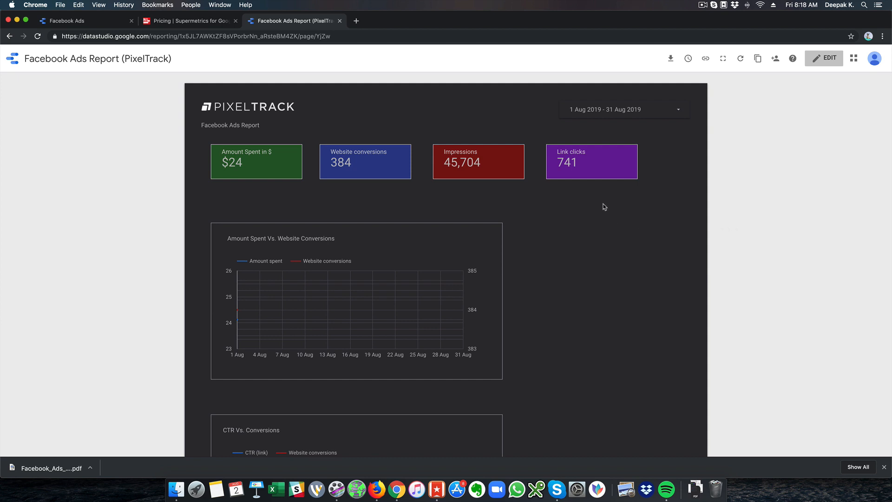
left_click(740, 61)
- Search the web for "data studio auto refresh" and look at the Data Studio Auto Refresh extension in the Chrome Web Store
left_click(356, 22)
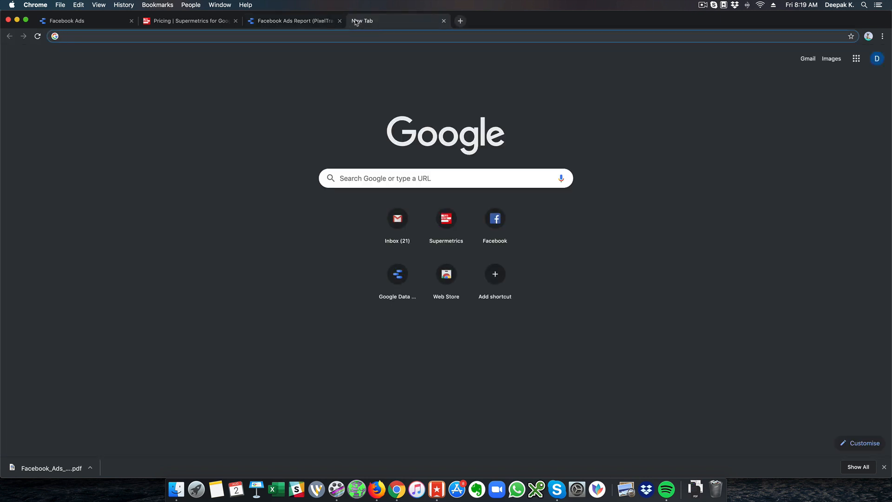
type("data studio ")
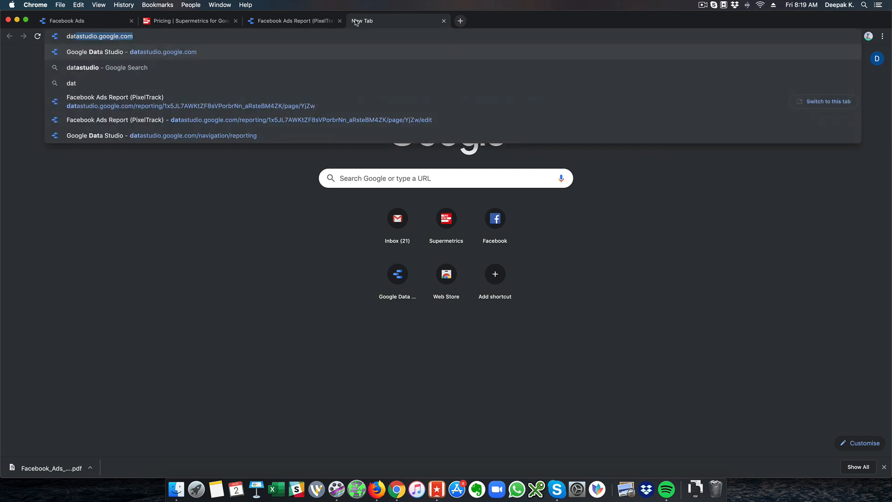
type("auto")
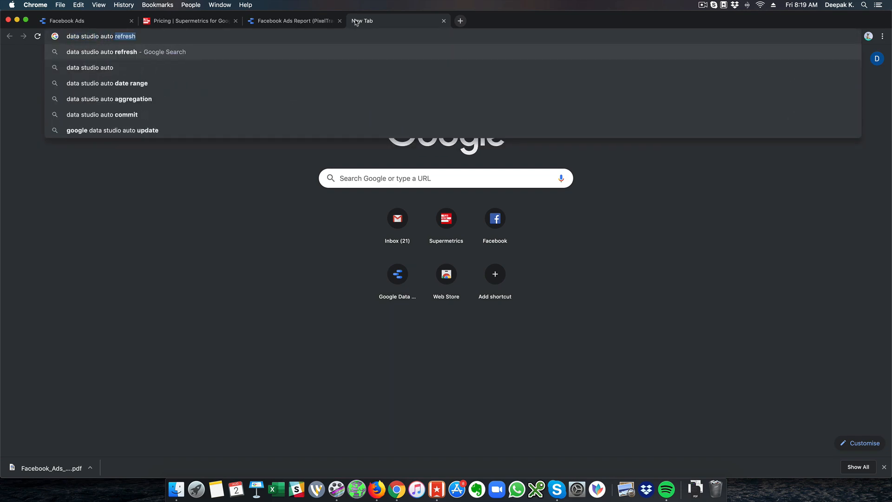
key("Return")
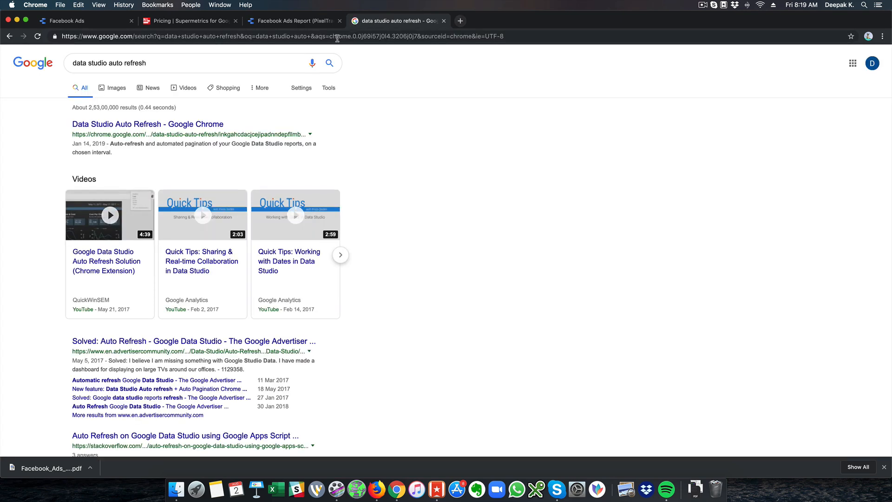
left_click(180, 130)
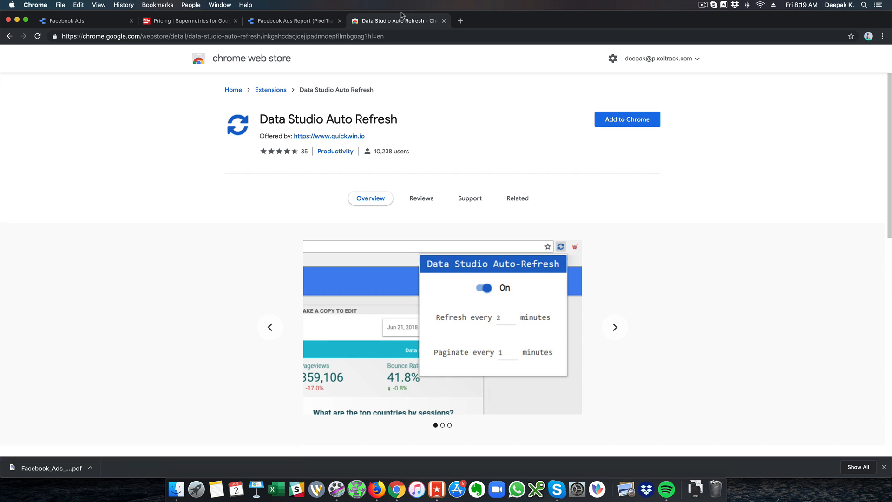
left_click(444, 21)
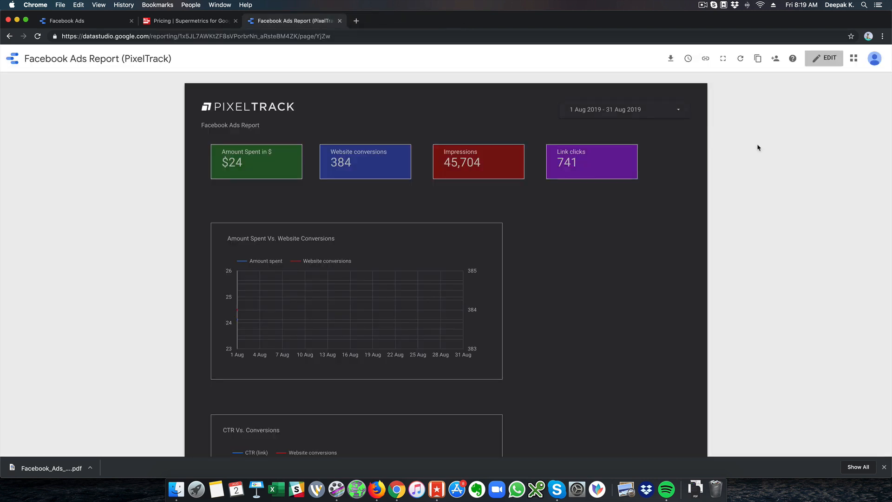
- View the report for 1 Jul 2019 to 31 Jul 2019 and return to editing it
left_click(634, 113)
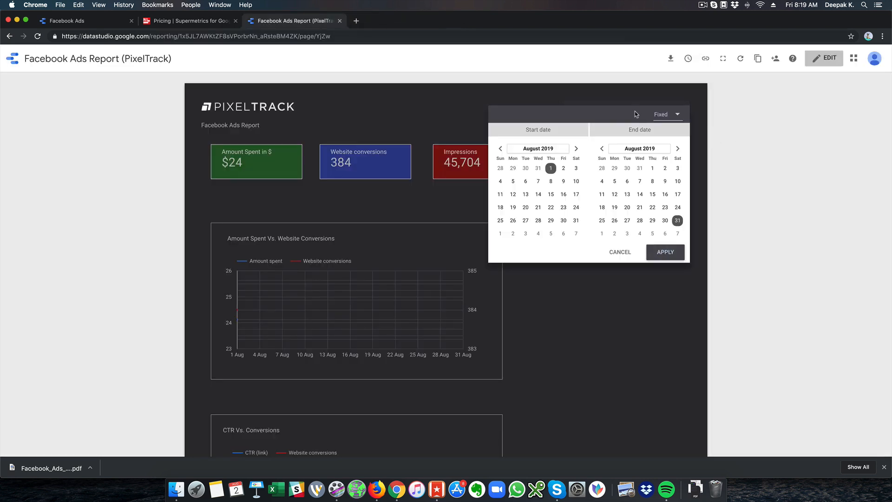
left_click(501, 149)
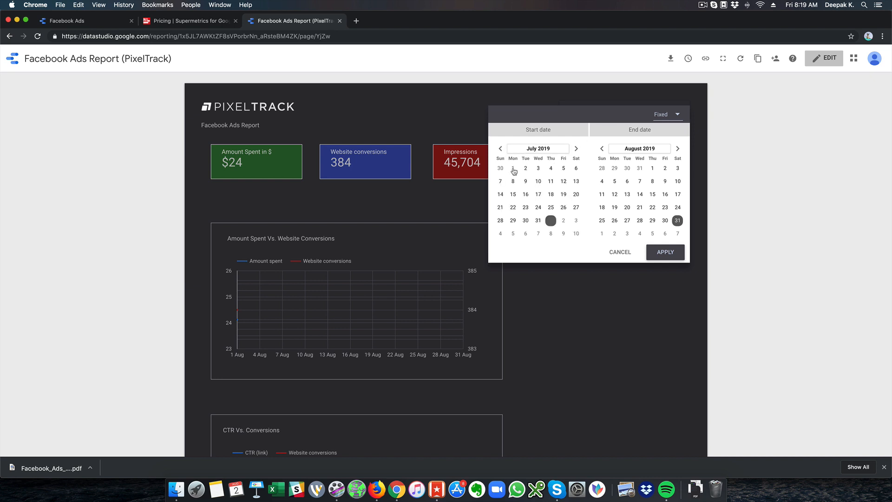
left_click(513, 168)
left_click(602, 149)
left_click(639, 220)
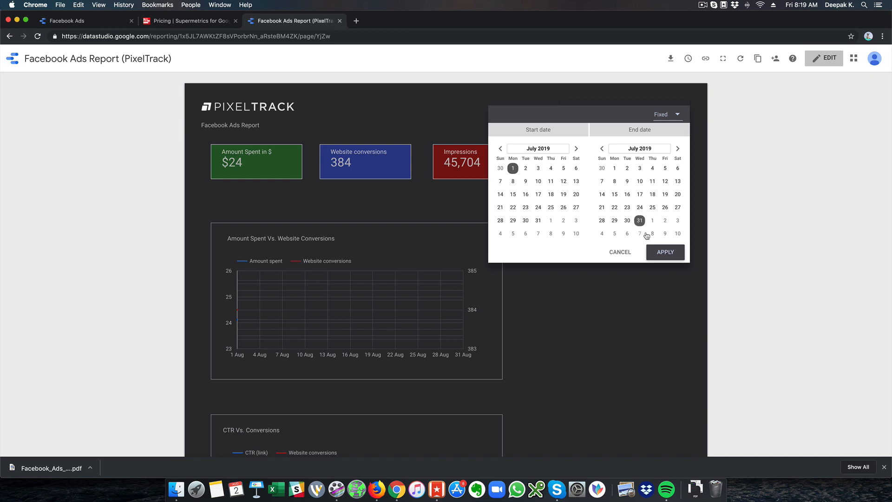
left_click(664, 252)
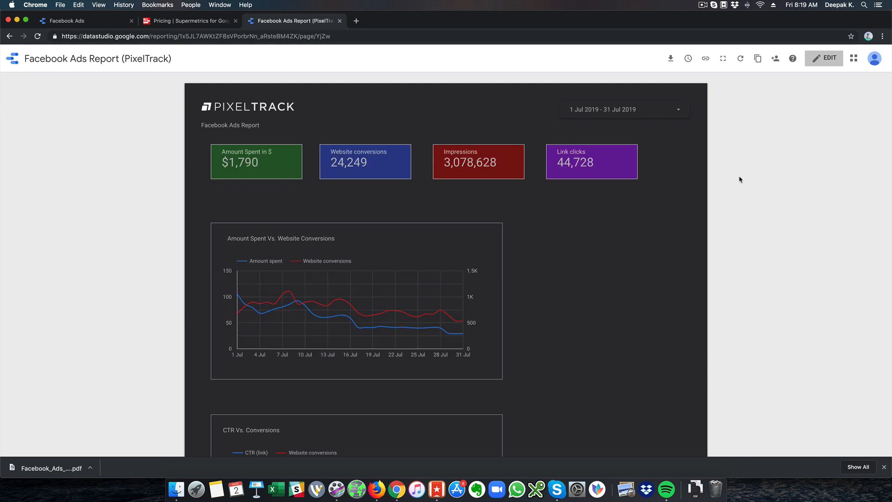
left_click(823, 58)
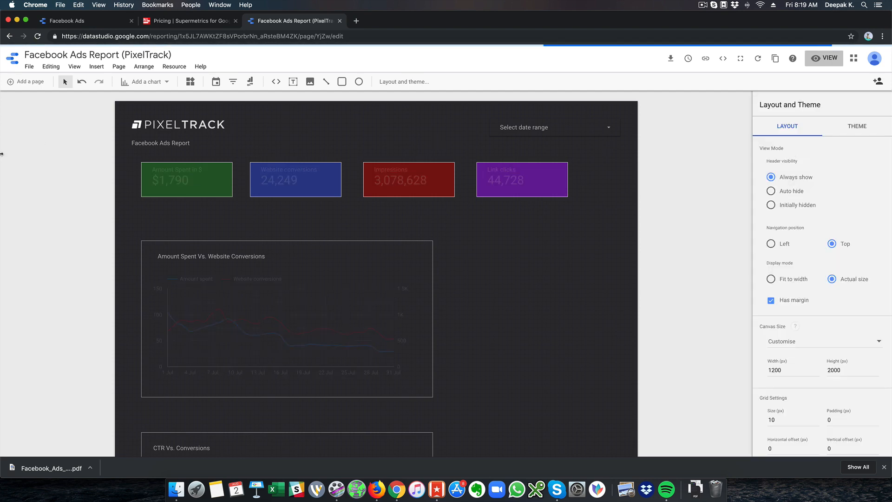
- Insert a pie chart beside the Amount Spent Vs. Website Conversions chart and delete it again
left_click(96, 67)
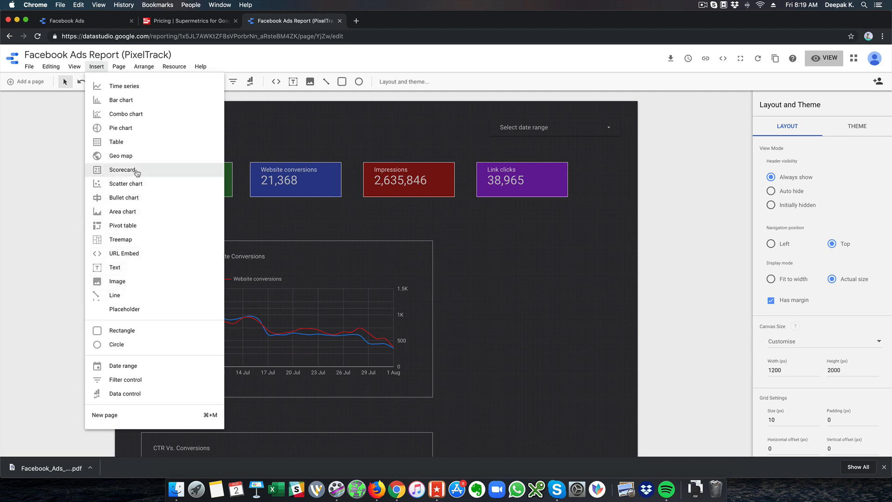
left_click(139, 132)
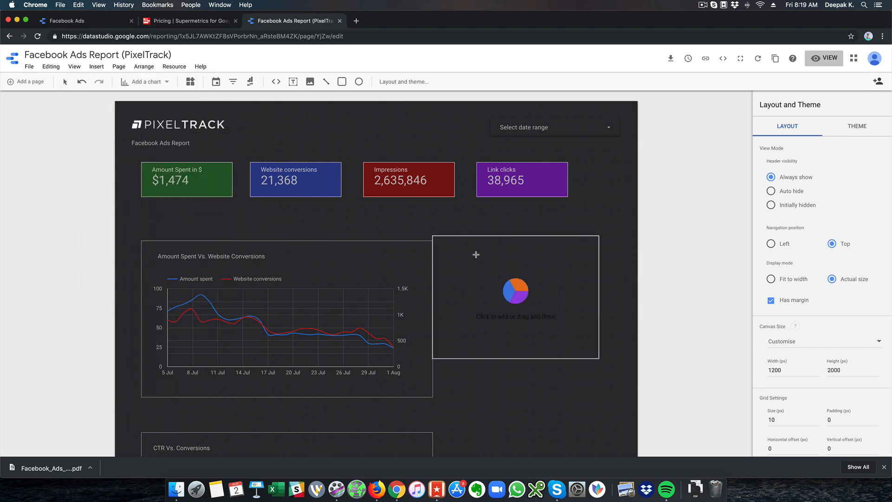
left_click(448, 237)
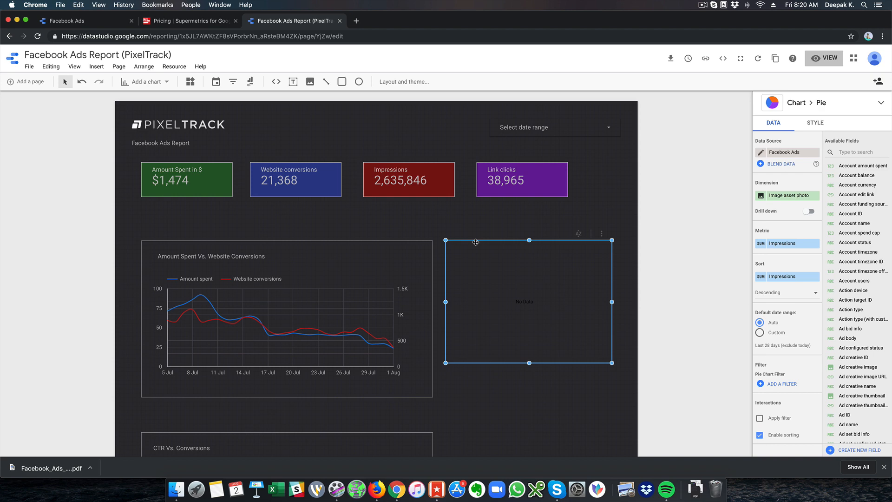
key("Delete")
- Start a new filter named LDM Conversion on the Amount Spent in $ scorecard, with an Include clause
left_click(210, 180)
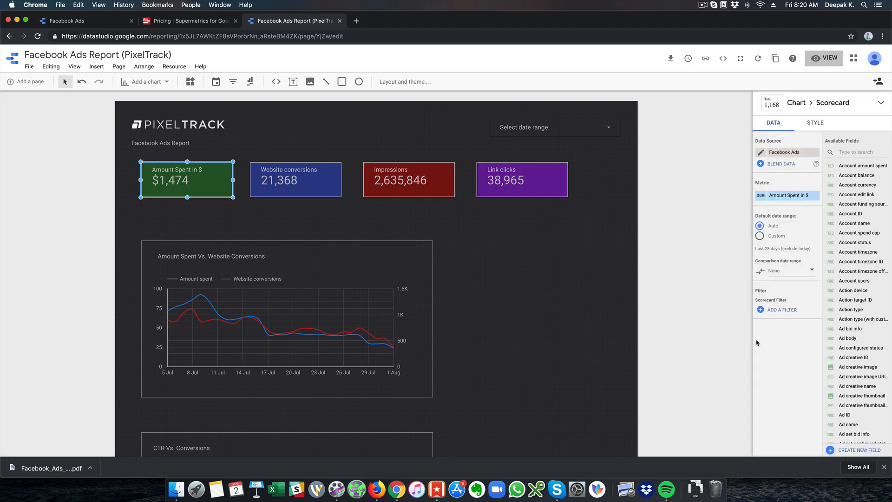
left_click(773, 311)
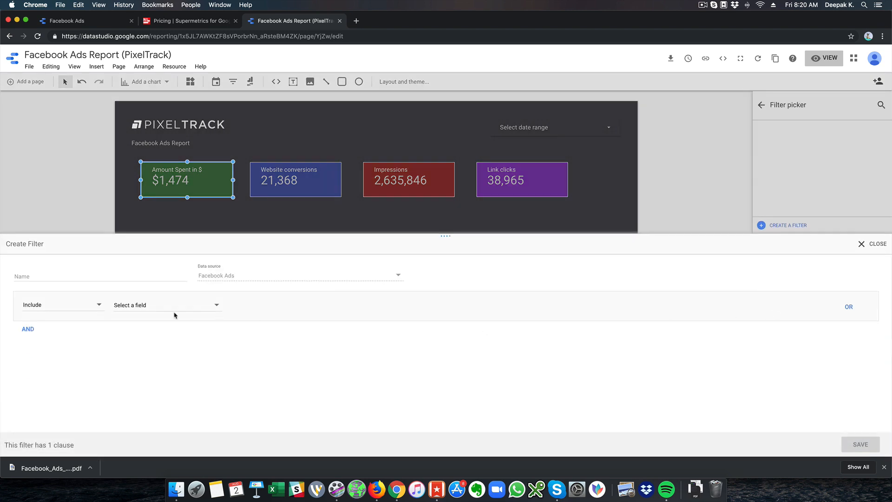
left_click(128, 274)
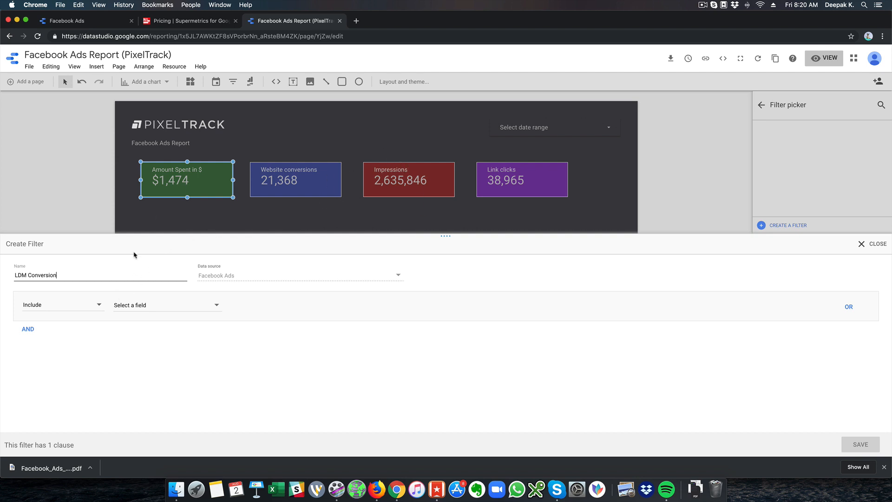
left_click(81, 305)
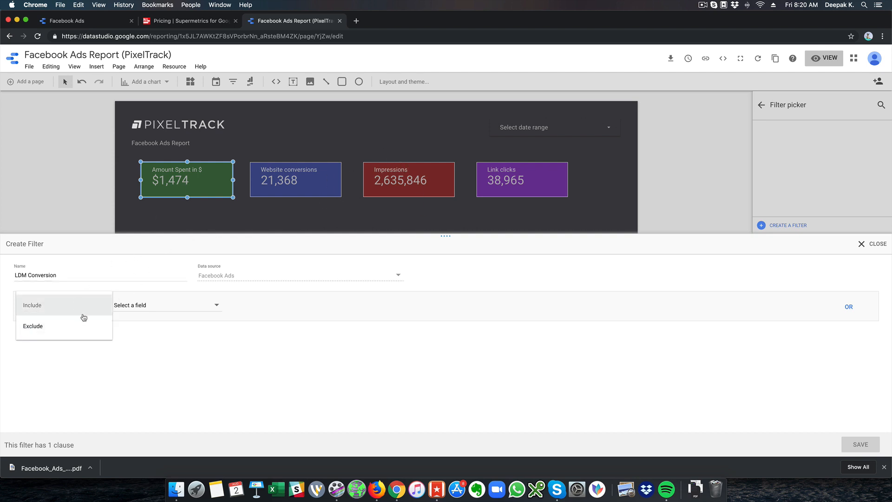
left_click(86, 306)
- Set the filter clause to Campaign name Contains LDM and save the filter for the Amount Spent in $ scorecard
left_click(162, 313)
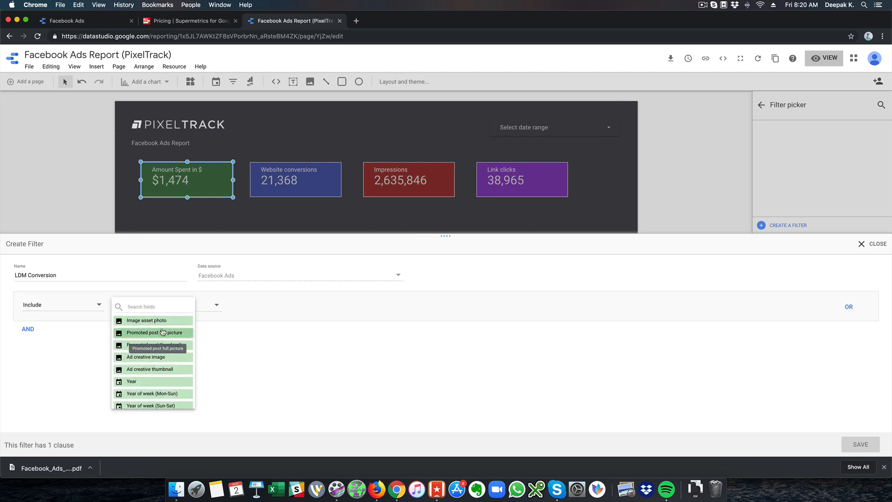
type("campai")
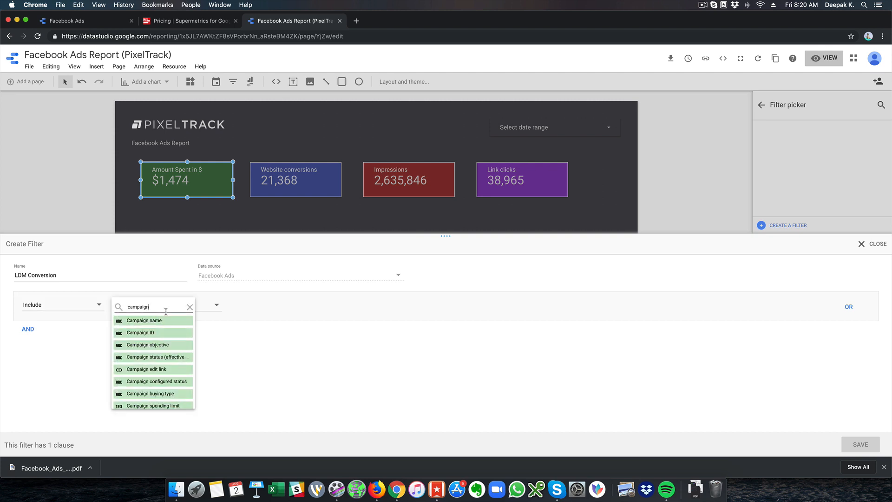
type("gn")
left_click(153, 321)
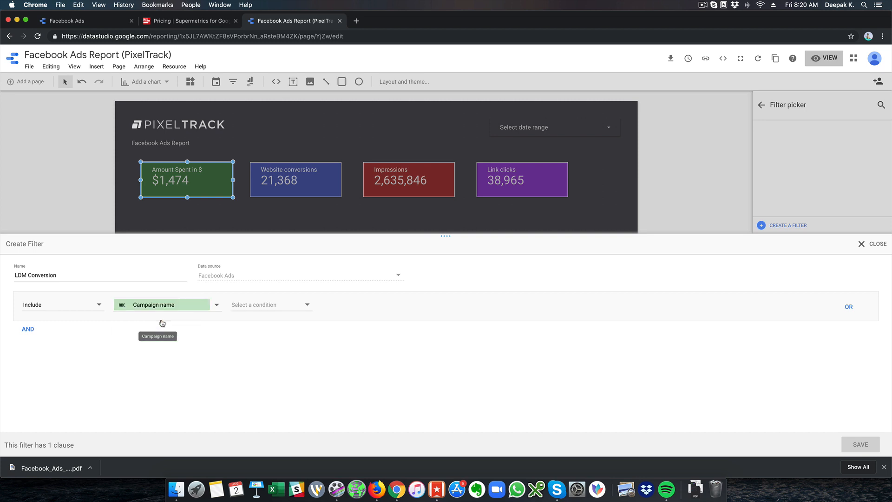
left_click(266, 309)
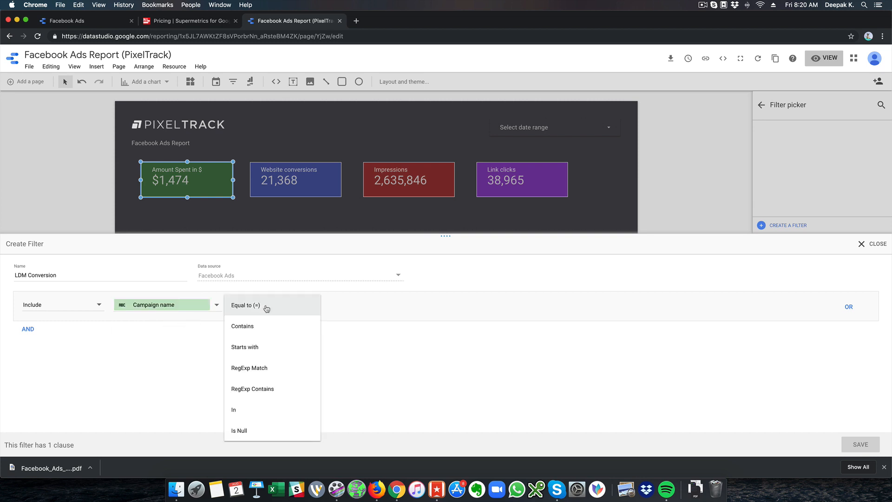
left_click(269, 326)
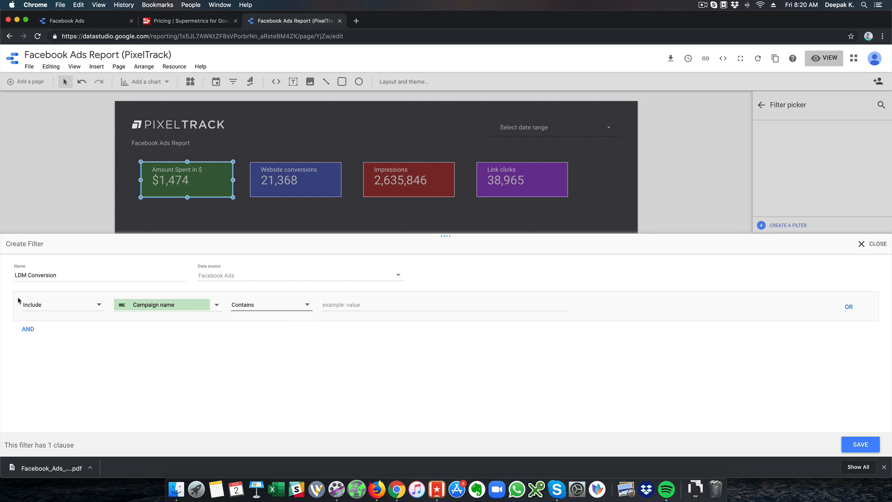
left_click(346, 303)
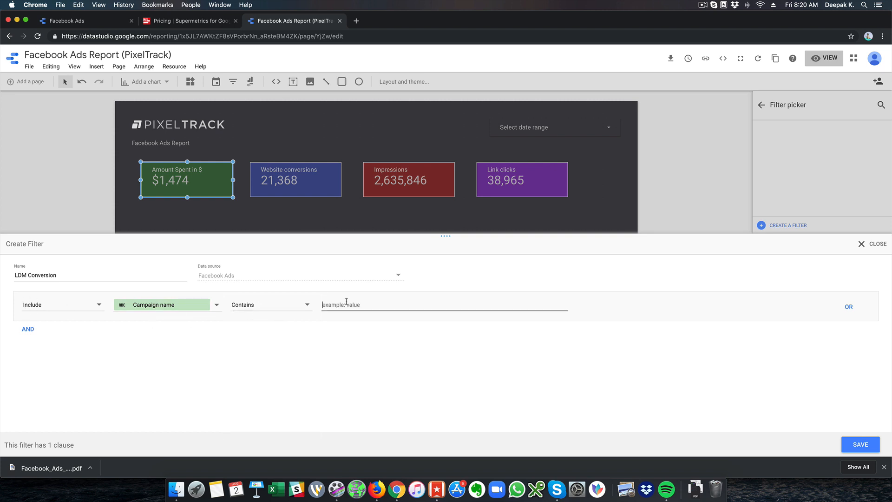
type("LDM")
left_click(402, 351)
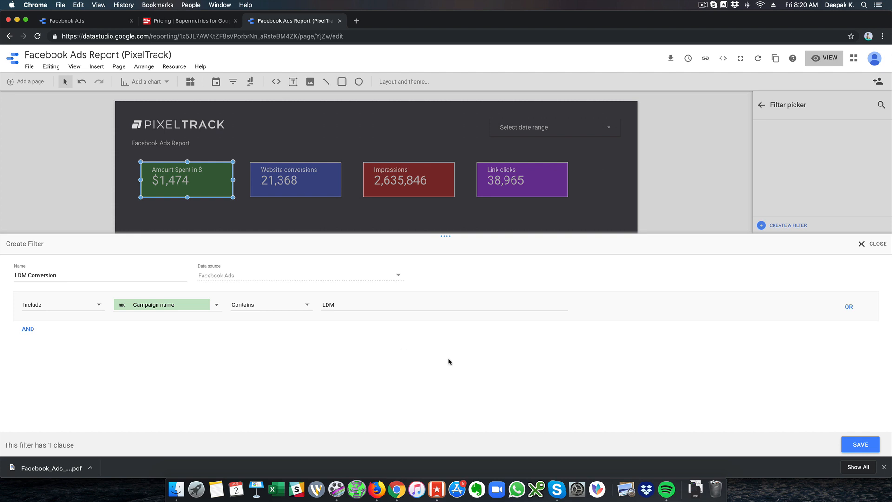
left_click(872, 442)
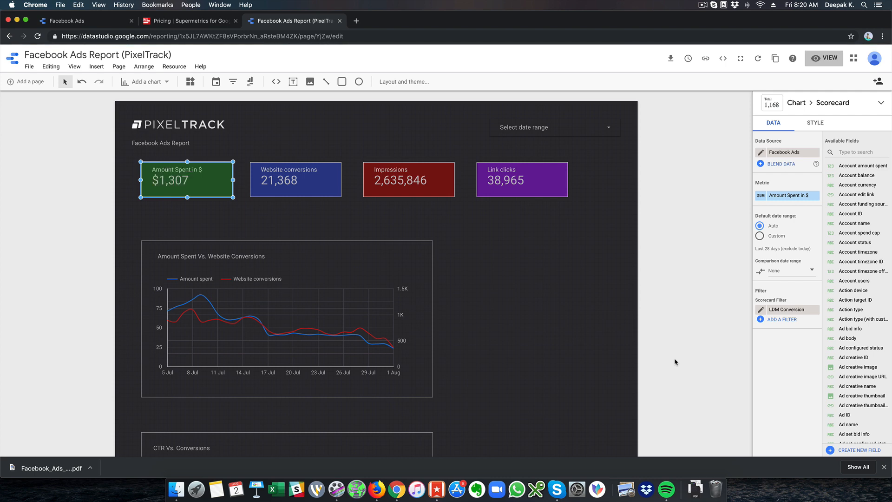
left_click(496, 237)
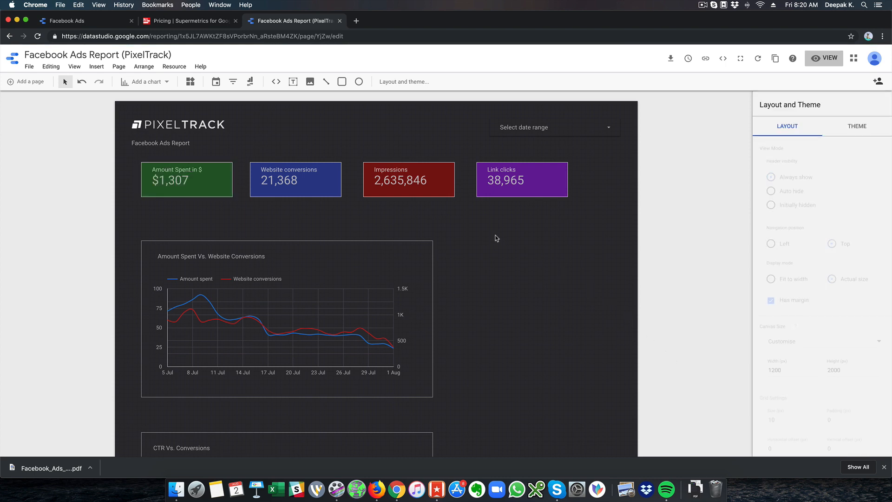
left_click(199, 193)
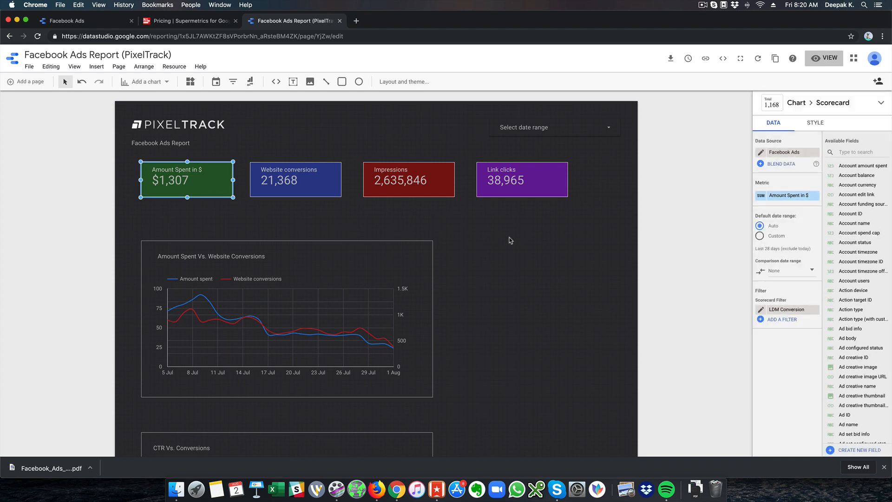
- Apply the LDM Conversion filter to the Website conversions, Impressions and Link clicks scorecards
left_click(332, 184)
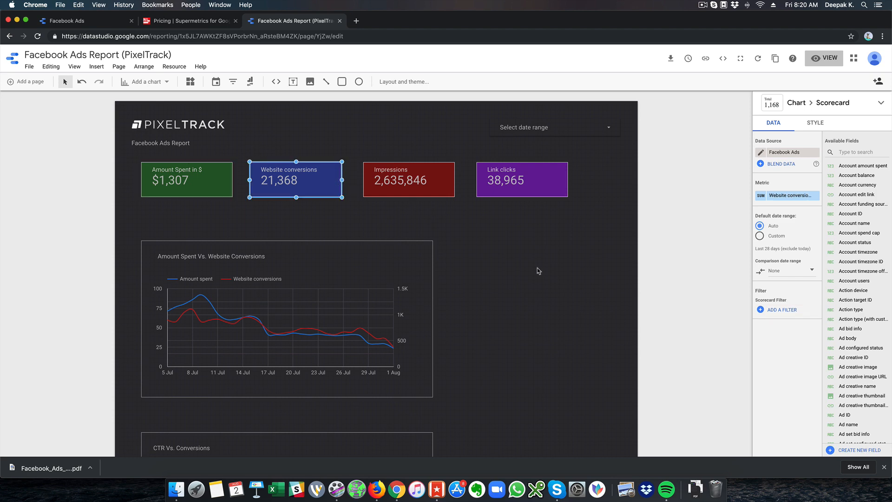
left_click(793, 311)
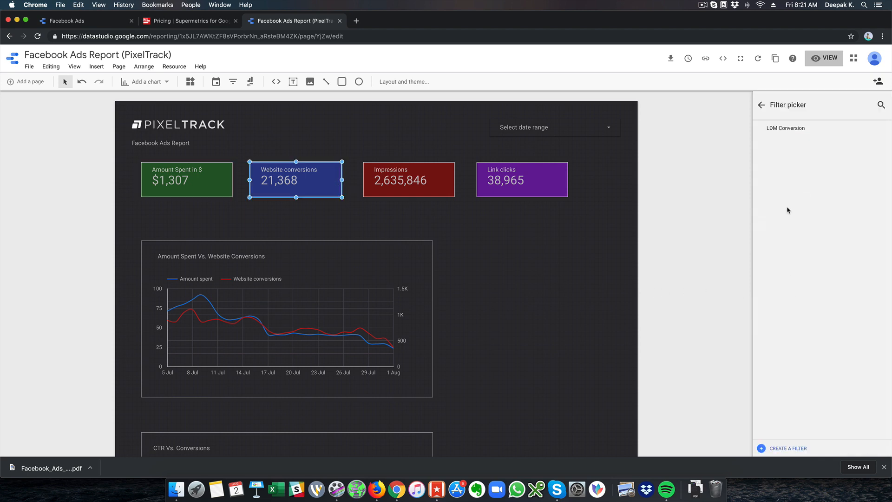
left_click(788, 130)
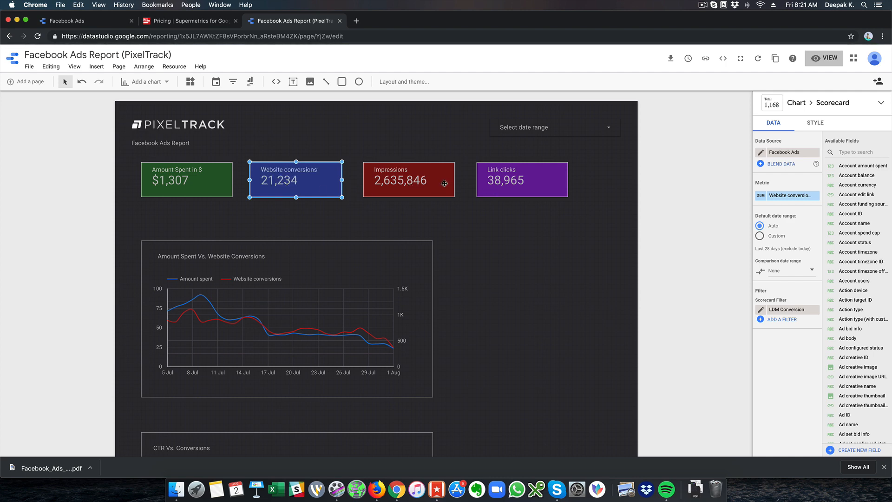
left_click(431, 177)
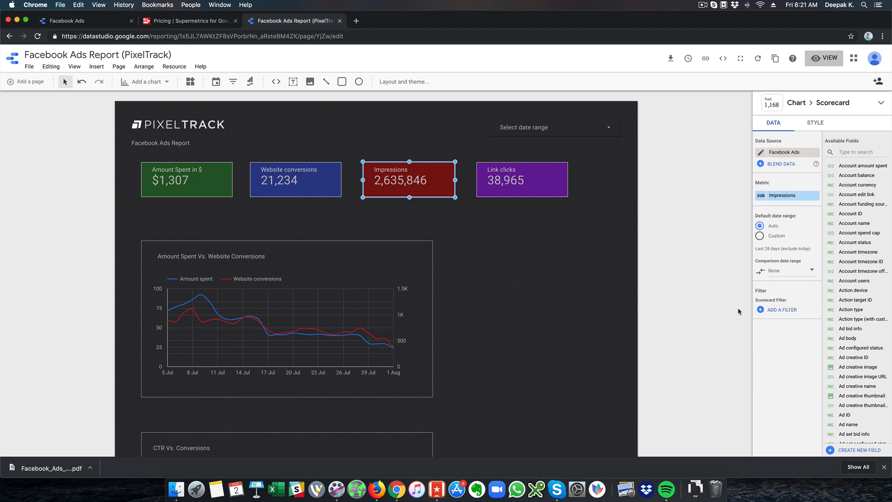
left_click(781, 310)
left_click(810, 135)
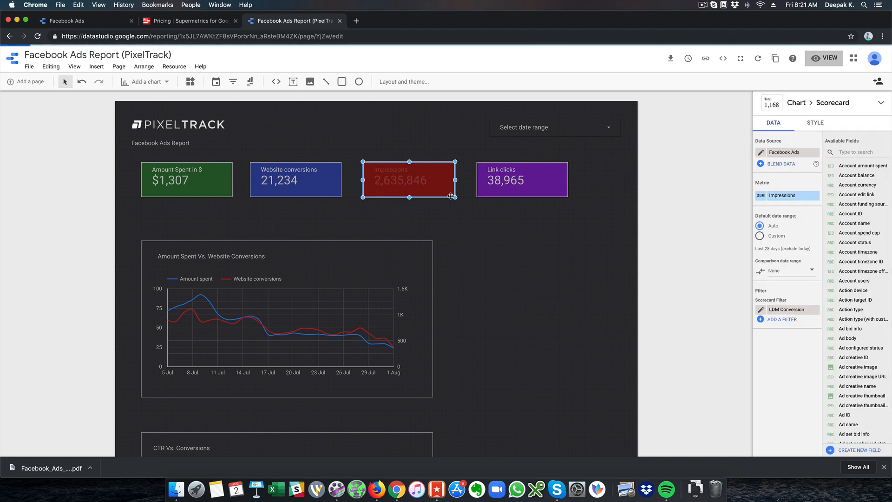
left_click(521, 191)
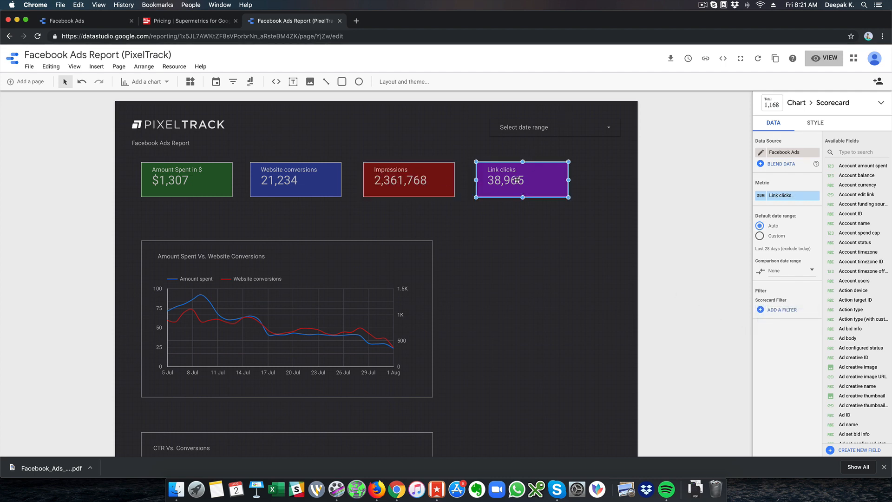
left_click(790, 311)
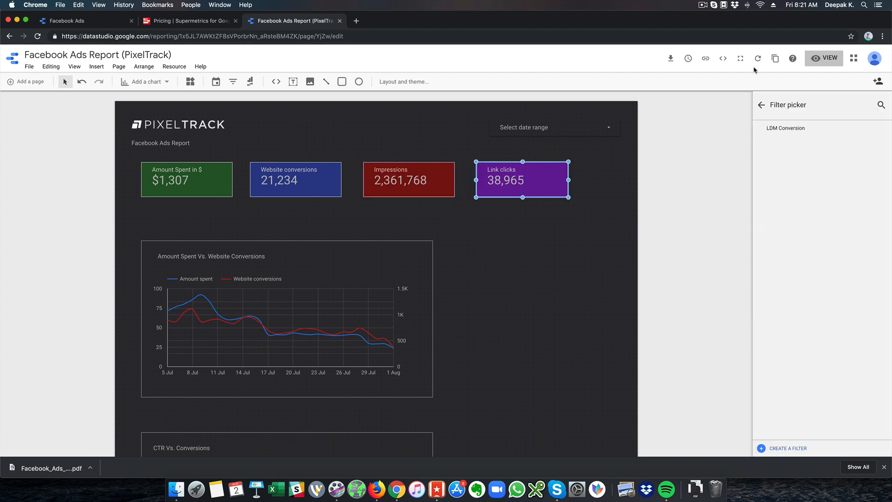
left_click(808, 122)
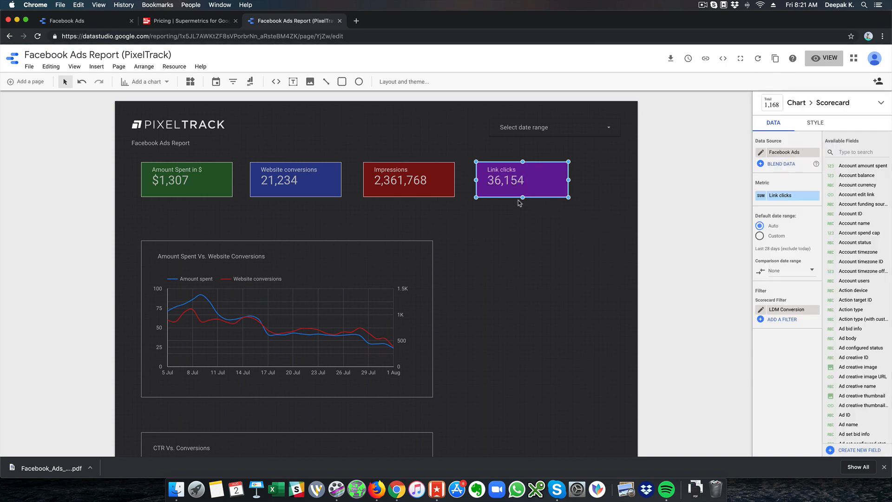
left_click(523, 214)
- Delete the frame around the Amount Spent Vs. Website Conversions chart and apply the LDM Conversion filter to the chart
left_click(312, 278)
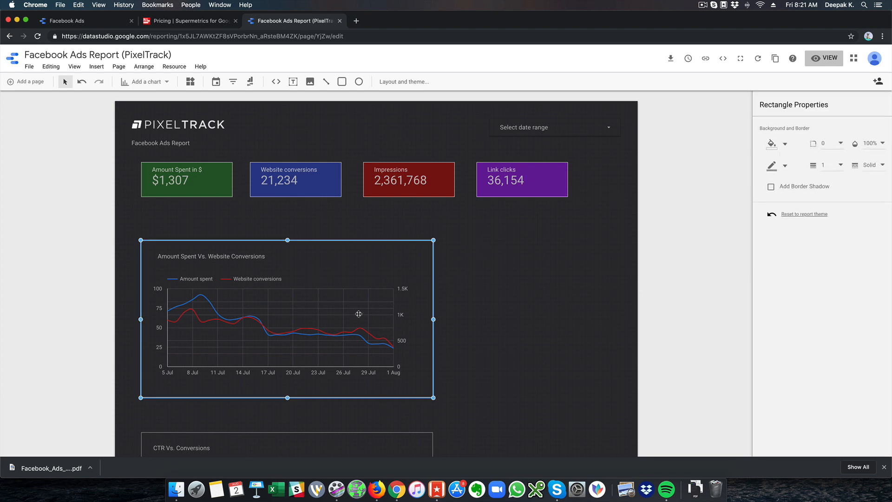
left_click(475, 287)
left_click(424, 277)
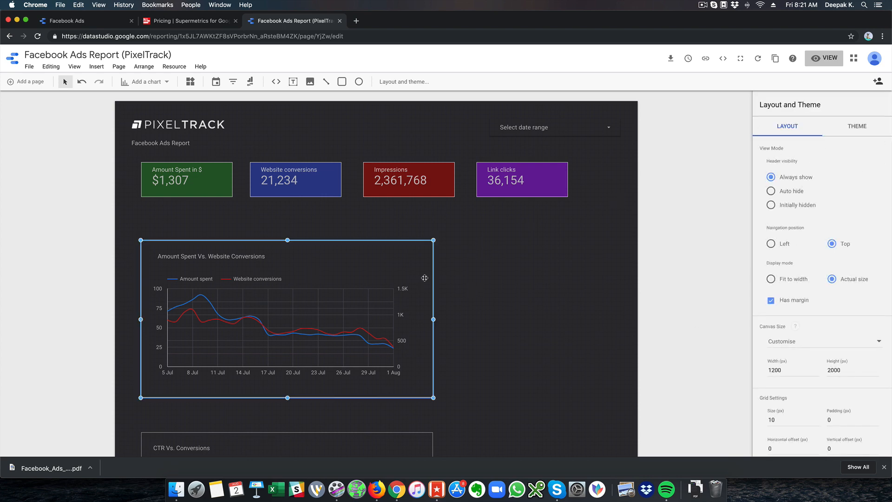
left_click(342, 306)
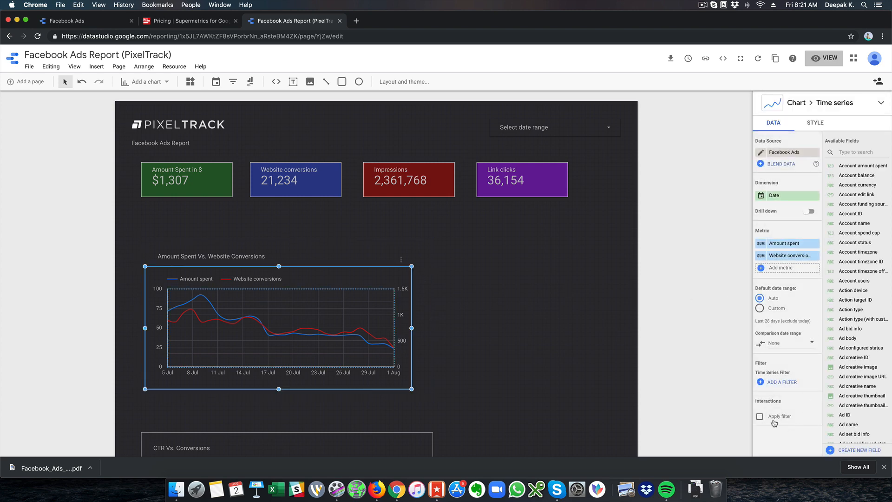
left_click(774, 385)
left_click(797, 128)
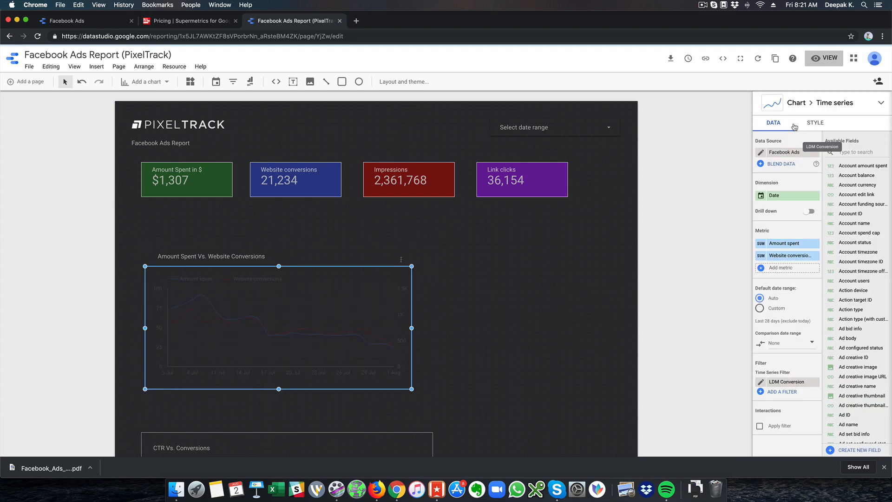
- Extend the report subtitle under the logo to read "Facebook Ads Report - For LDM Conversions"
left_click(185, 142)
double_click(184, 142)
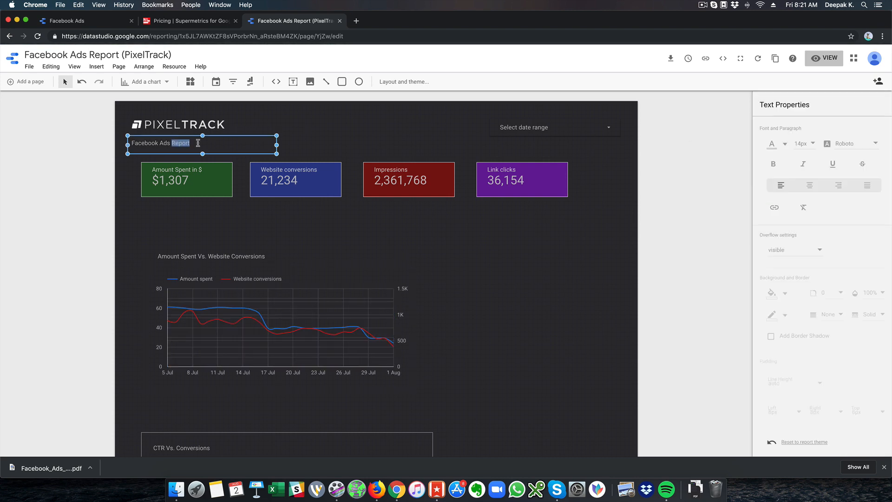
key("Right")
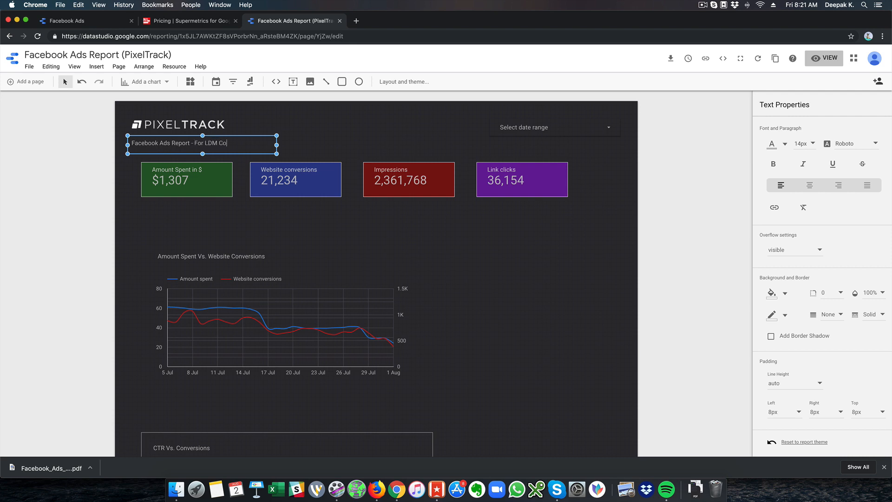
left_click(324, 133)
left_click(476, 285)
- Delete the frame around the CTR Vs. Conversions chart and apply the LDM Conversion filter to the chart
scroll(479, 286, "down", 3)
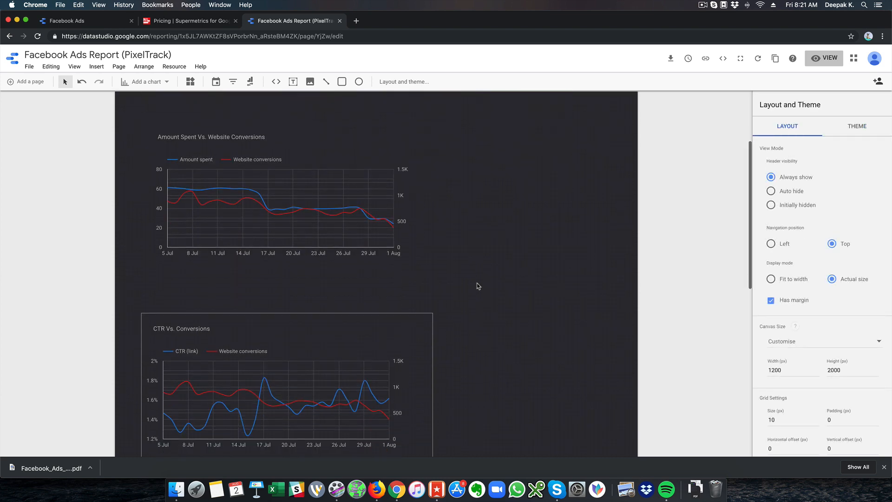
left_click(293, 386)
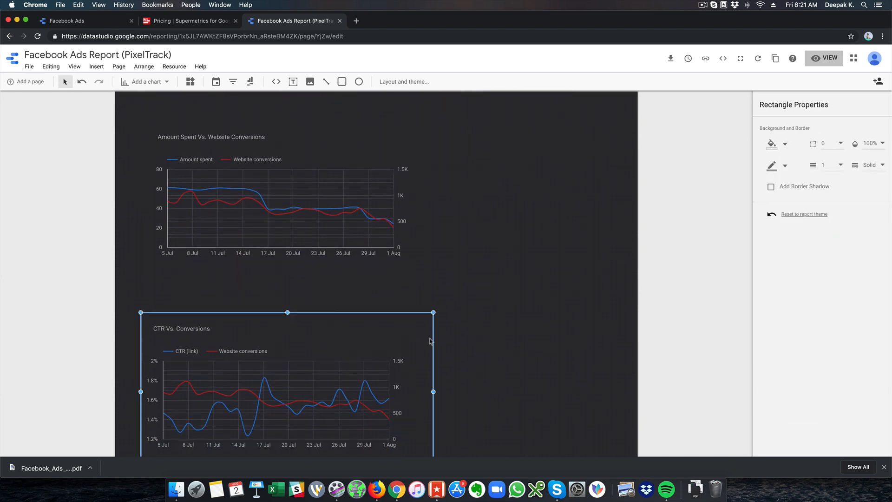
key("Delete")
left_click(372, 364)
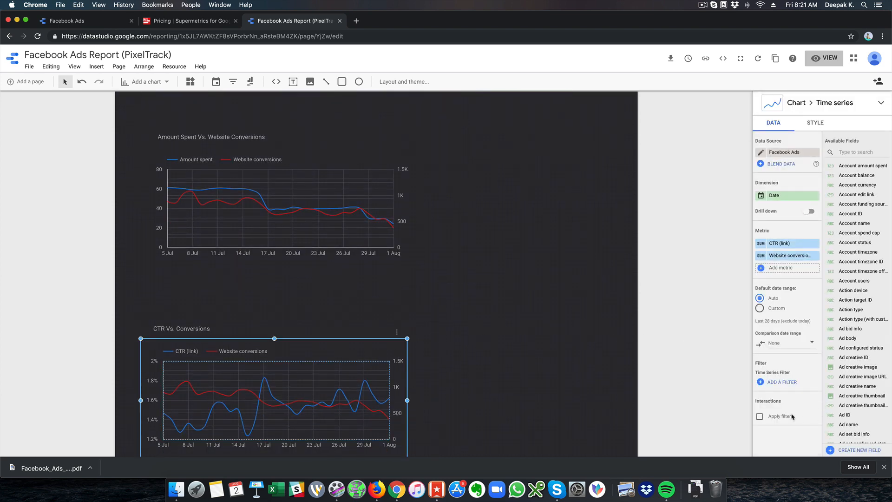
left_click(790, 382)
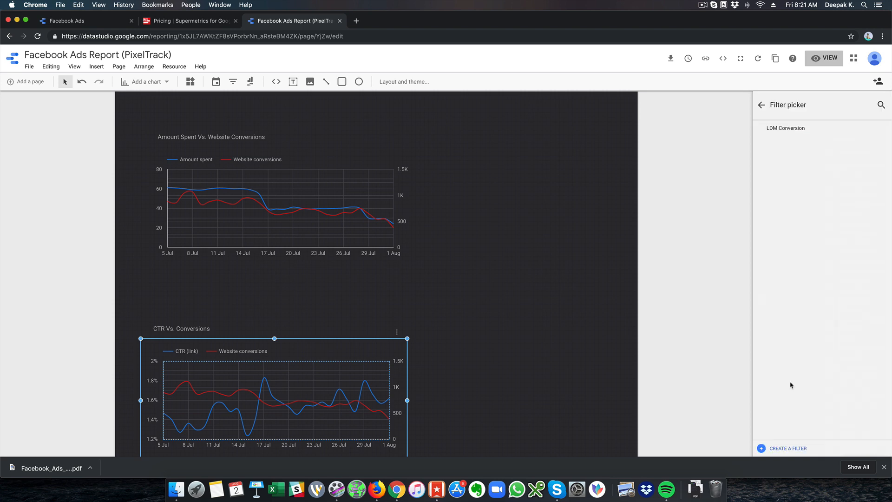
left_click(769, 128)
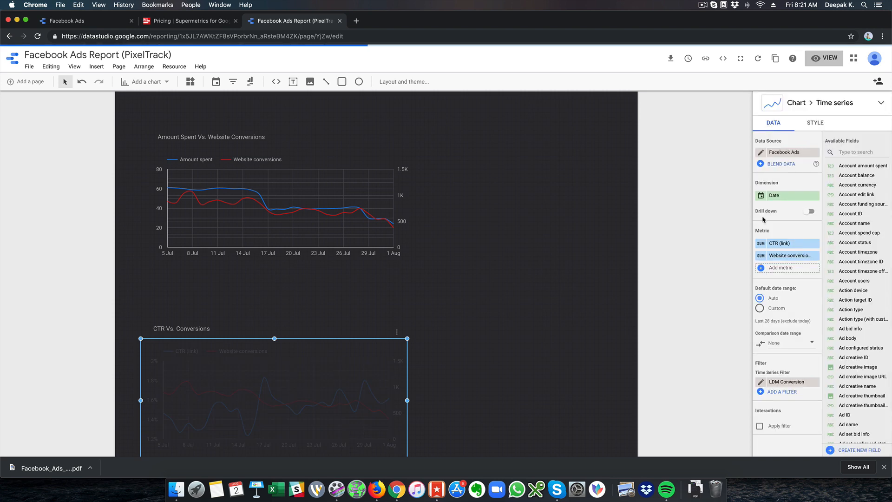
left_click(570, 248)
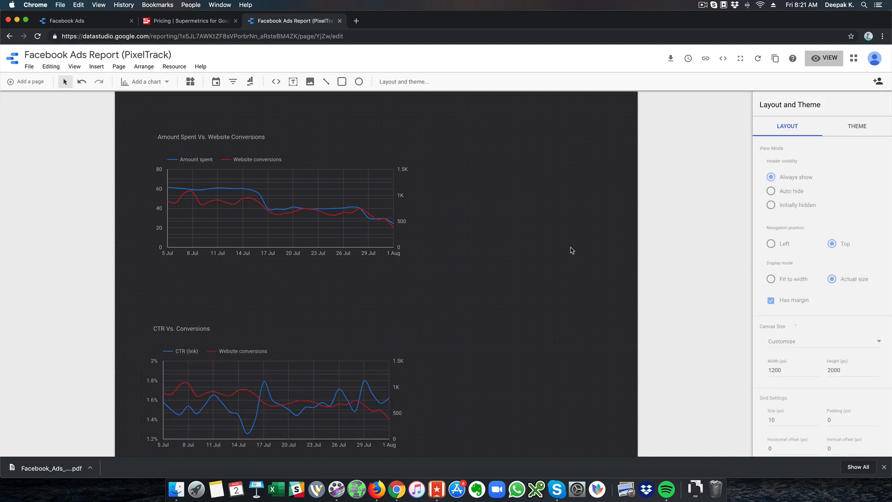
scroll(380, 317, "up", 3)
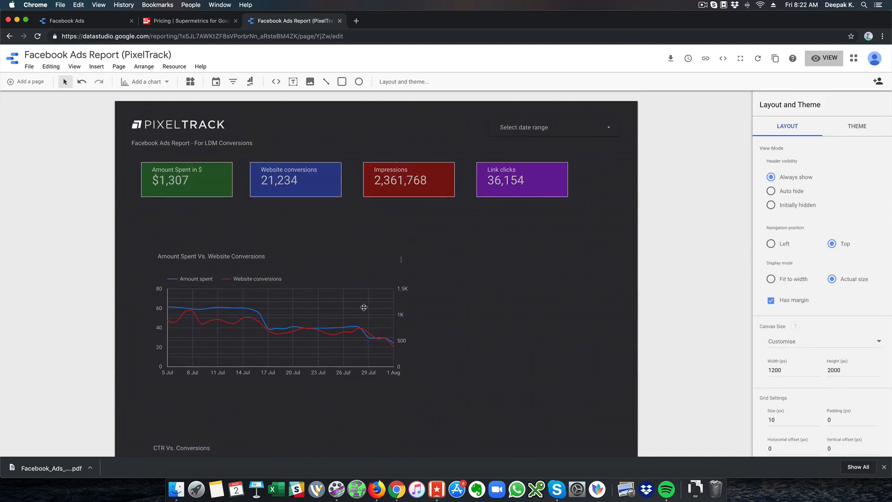
- Preview the report in view mode with its date range set to Yesterday
scroll(476, 338, "down", 4)
scroll(478, 337, "up", 4)
left_click(823, 58)
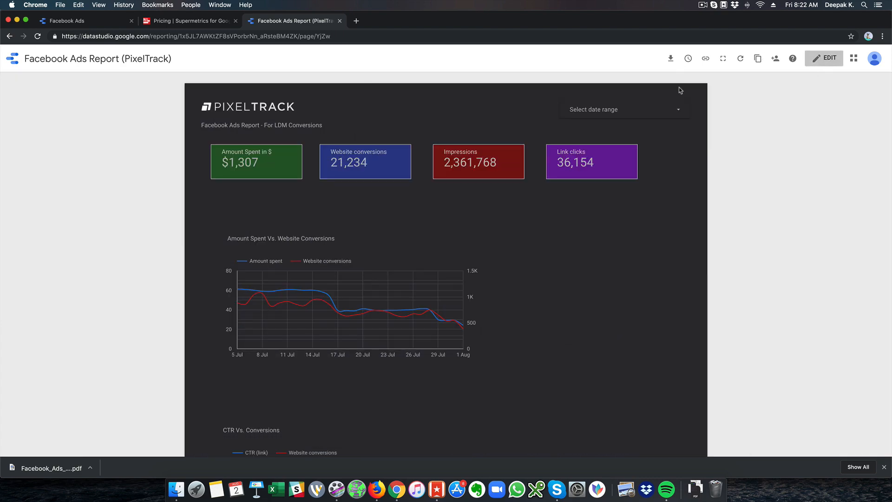
left_click(620, 111)
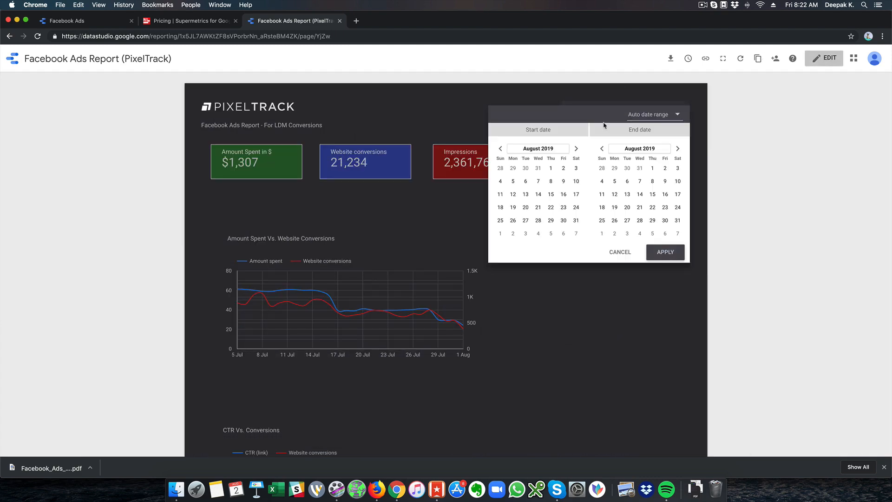
left_click(674, 115)
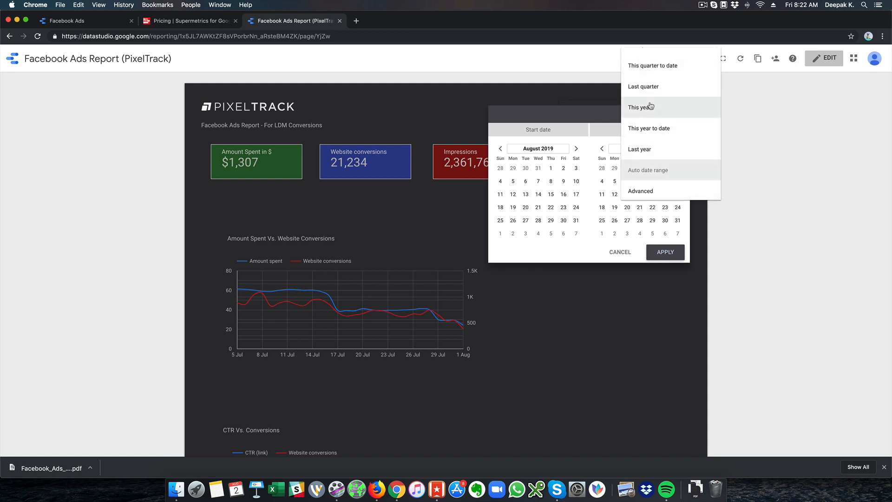
scroll(650, 105, "up", 10)
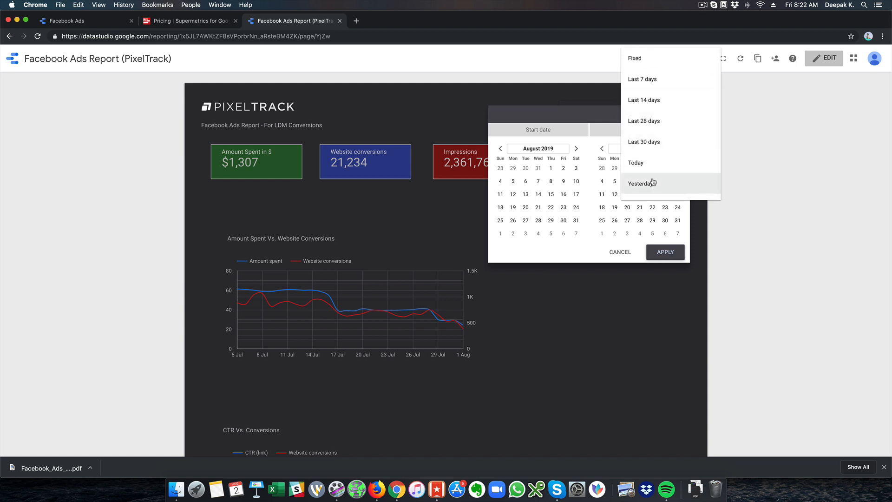
left_click(653, 182)
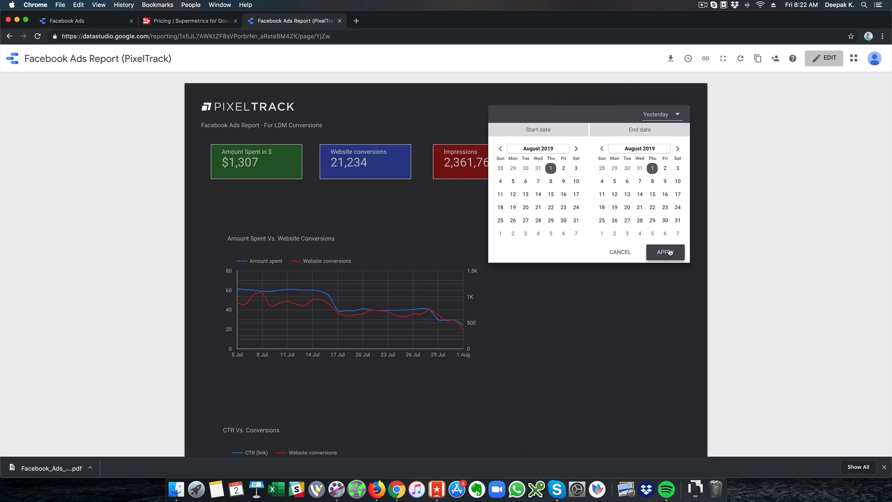
left_click(670, 252)
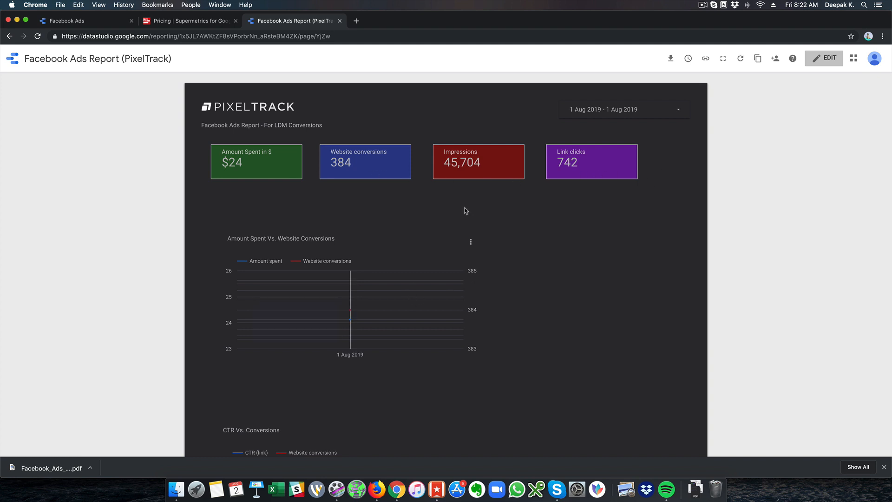
- Set the previewed report's date range to Last 30 days and look over the scorecards and both charts
left_click(644, 120)
left_click(648, 118)
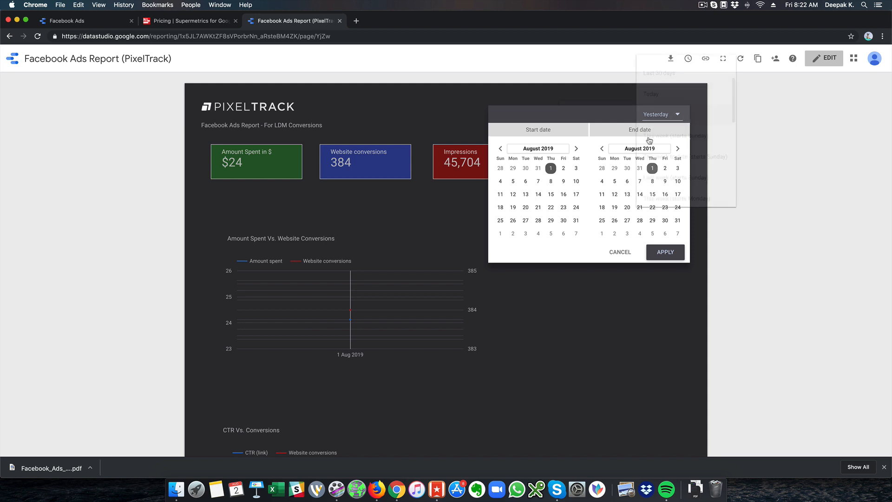
scroll(658, 179, "down", 8)
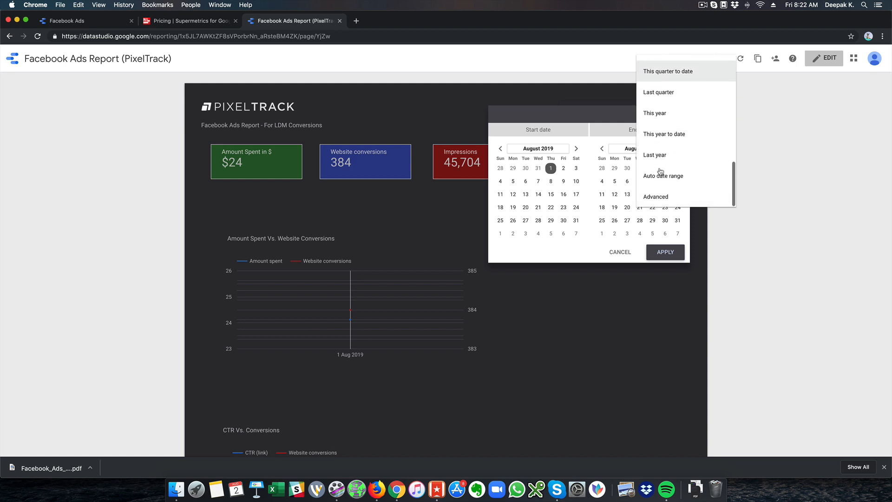
scroll(661, 160, "up", 5)
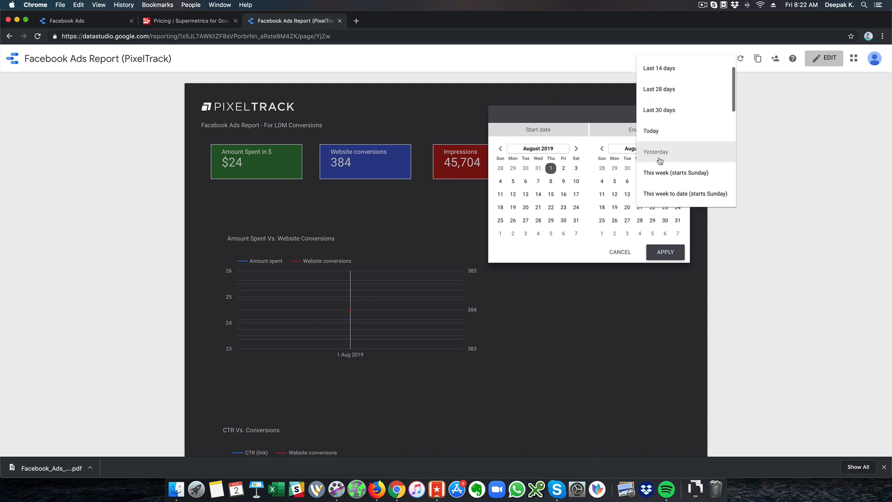
left_click(661, 109)
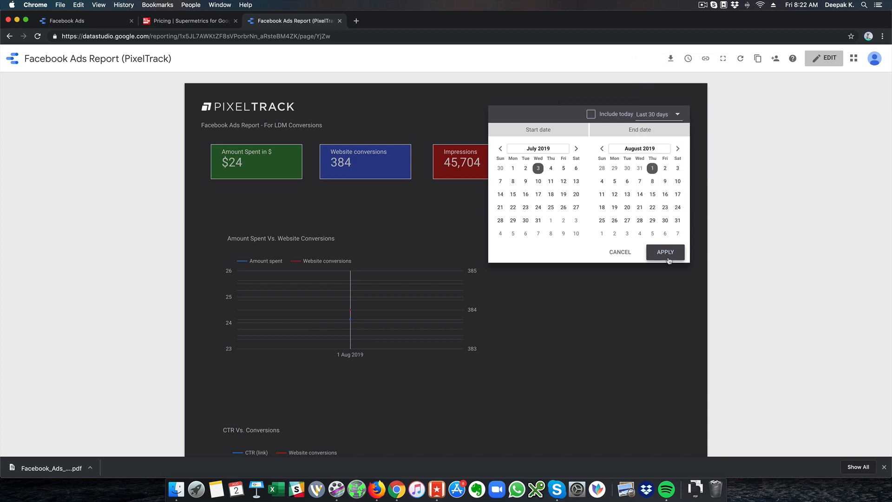
left_click(665, 251)
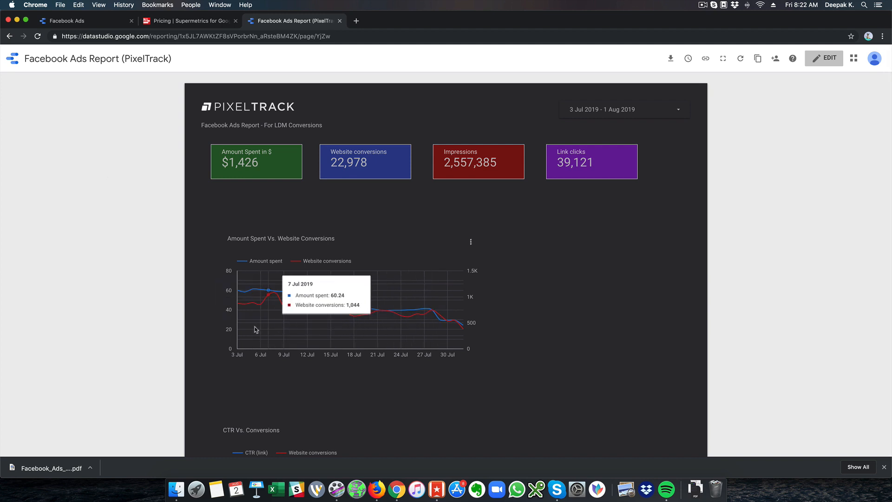
scroll(177, 314, "down", 5)
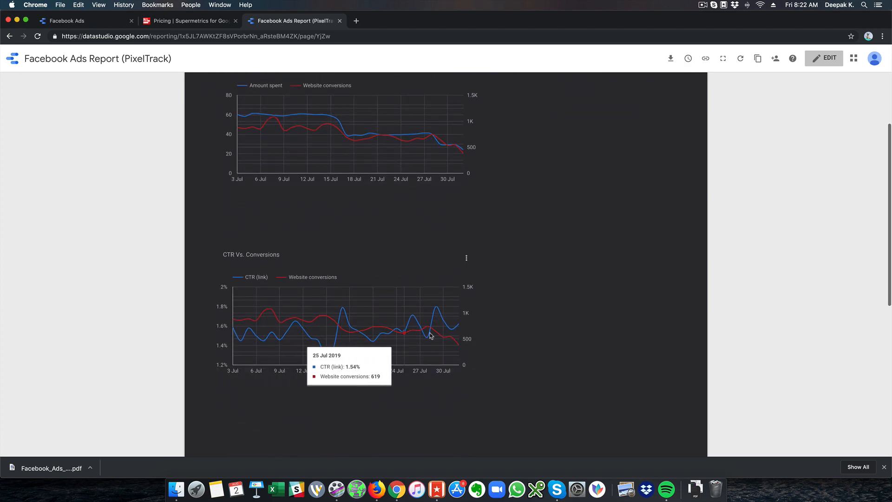
scroll(492, 334, "up", 5)
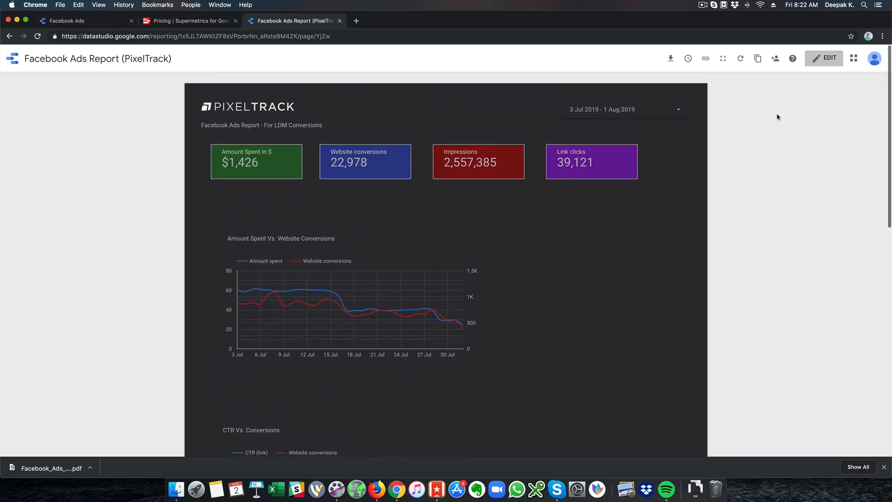
- Return to edit mode and move the four scorecards together slightly down, away from the report subtitle
left_click(824, 58)
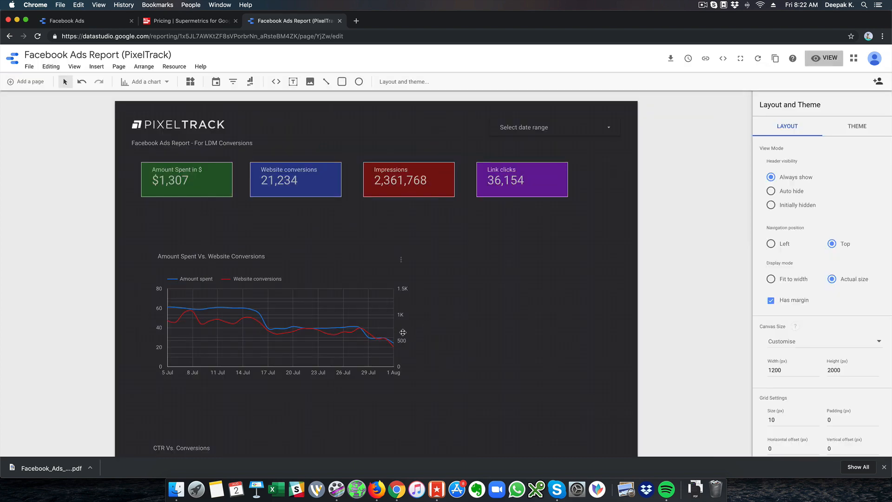
left_click_drag(592, 231, 211, 201)
left_click(549, 264)
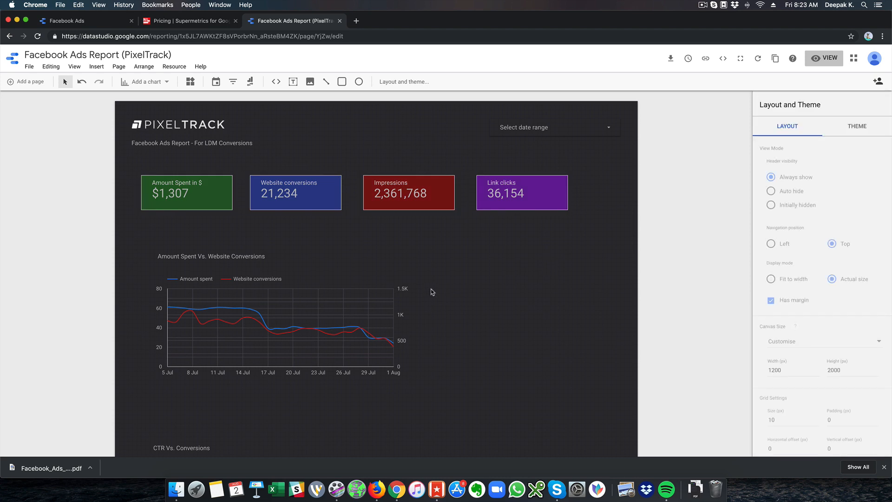
scroll(431, 293, "down", 3)
scroll(456, 315, "up", 3)
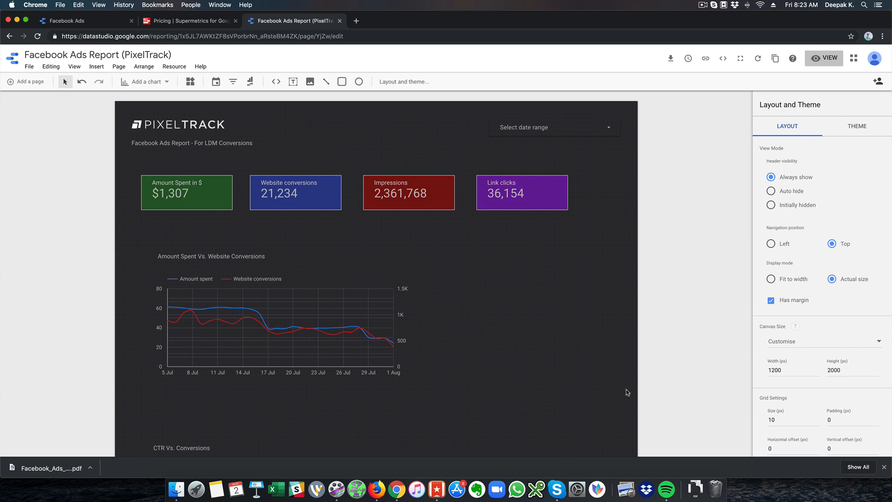
- Open the downloaded PDF of the report, look through its page and close it
left_click(55, 464)
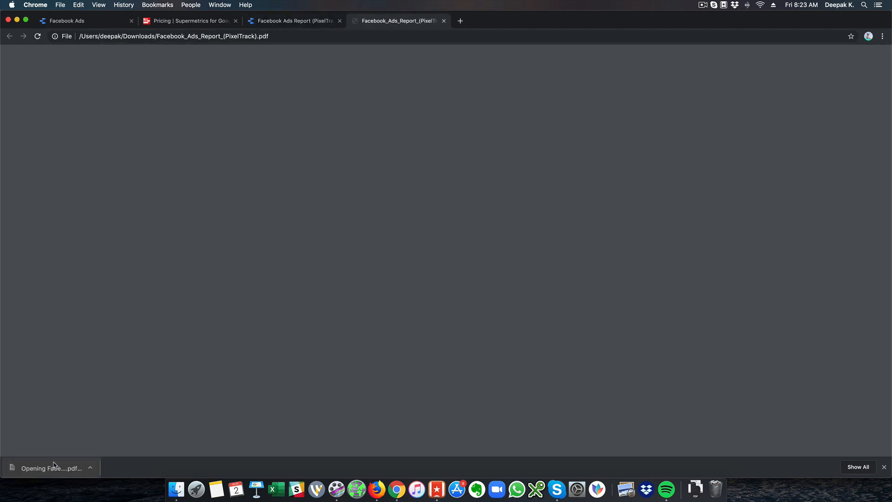
scroll(486, 267, "down", 10)
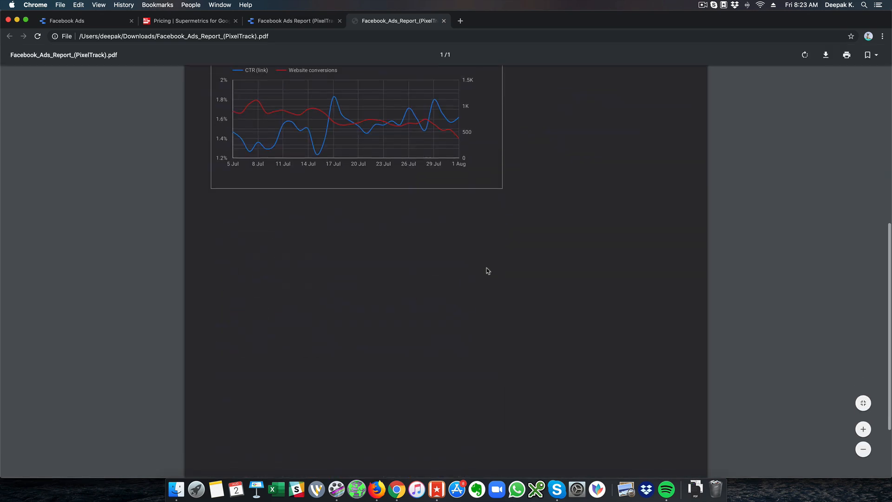
scroll(486, 267, "up", 10)
scroll(487, 268, "up", 1)
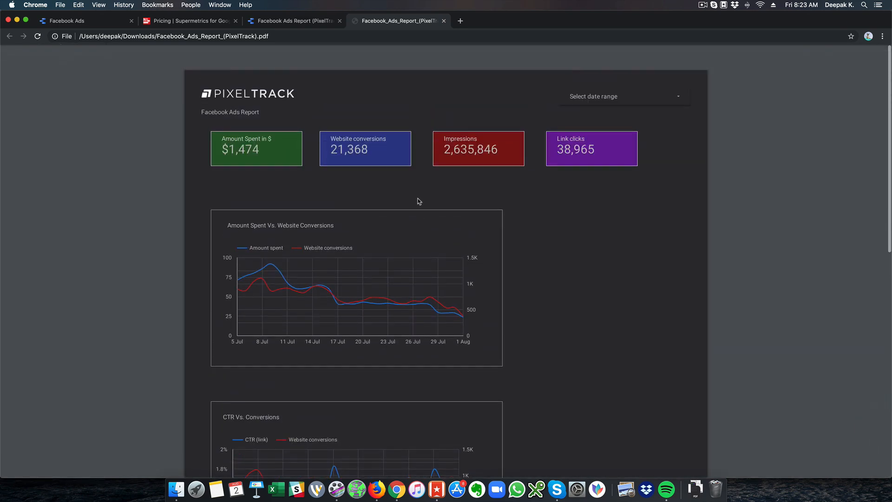
left_click(443, 20)
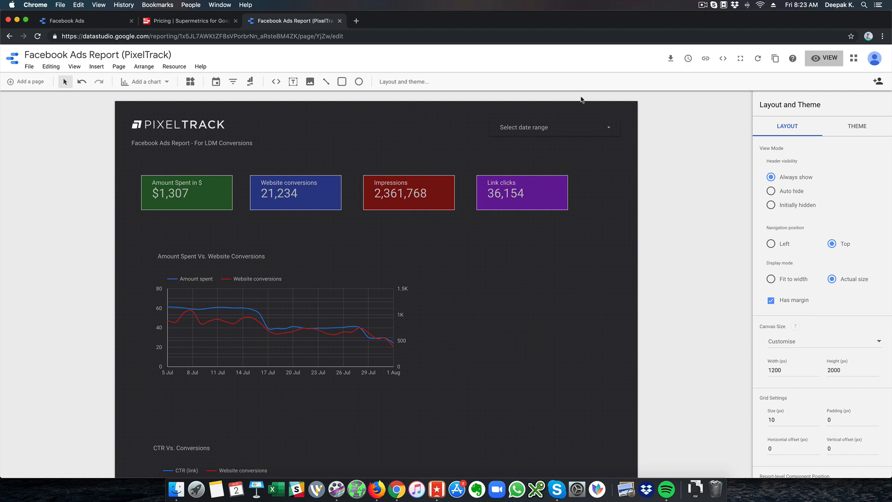
- Examine the new calculated field form from the Amount Spent in $ scorecard and leave it without creating a field
left_click(177, 199)
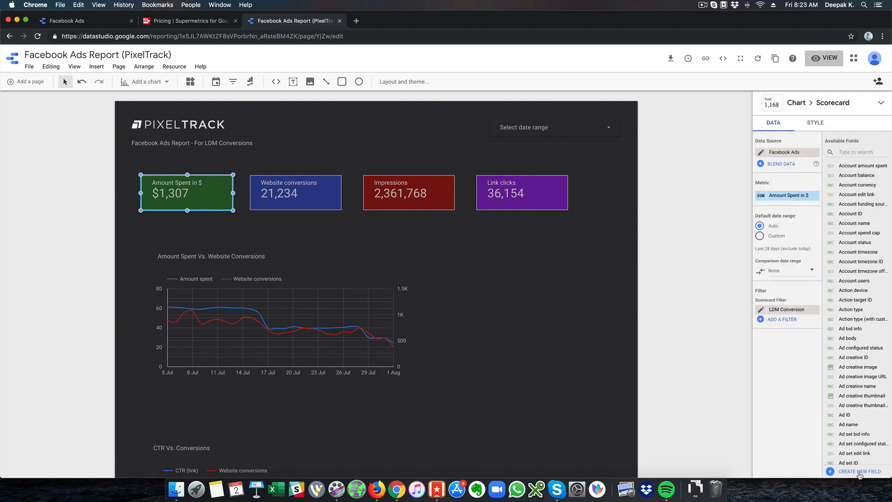
left_click(859, 471)
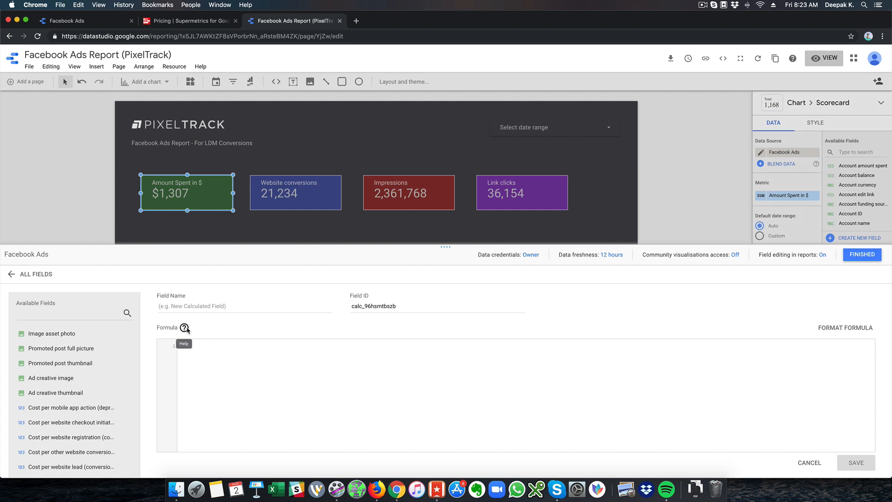
left_click(814, 464)
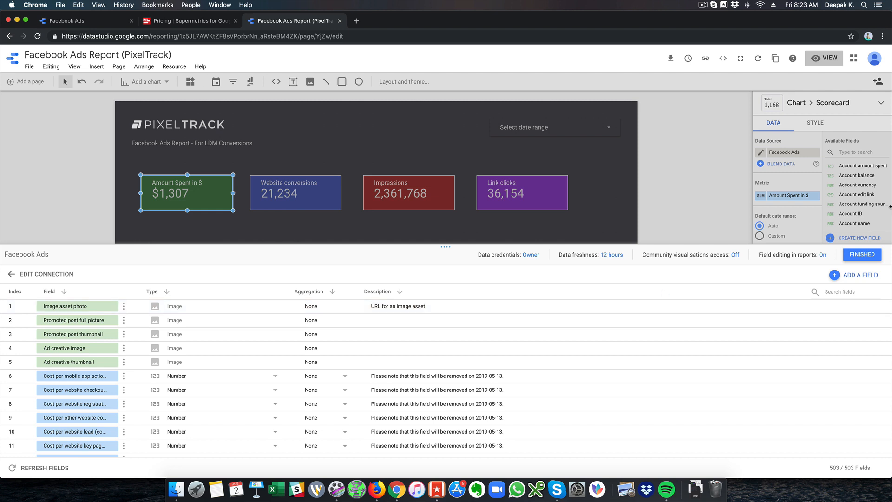
left_click(859, 255)
left_click(862, 256)
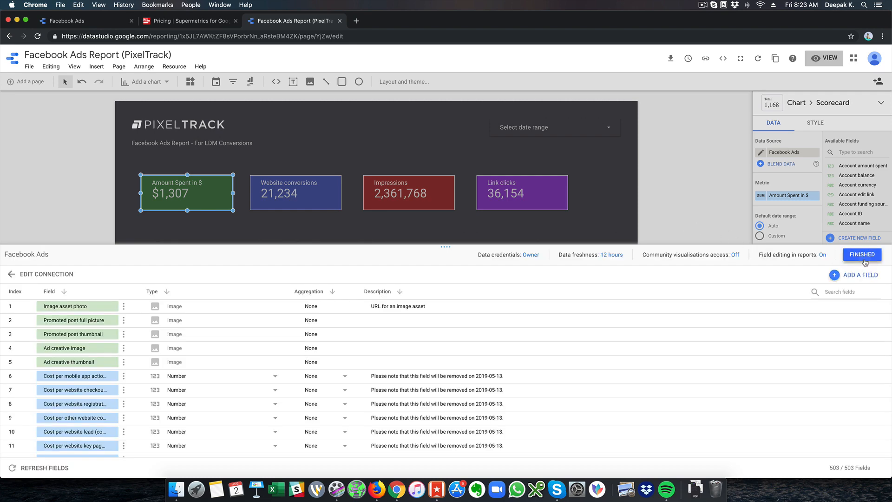
left_click(678, 241)
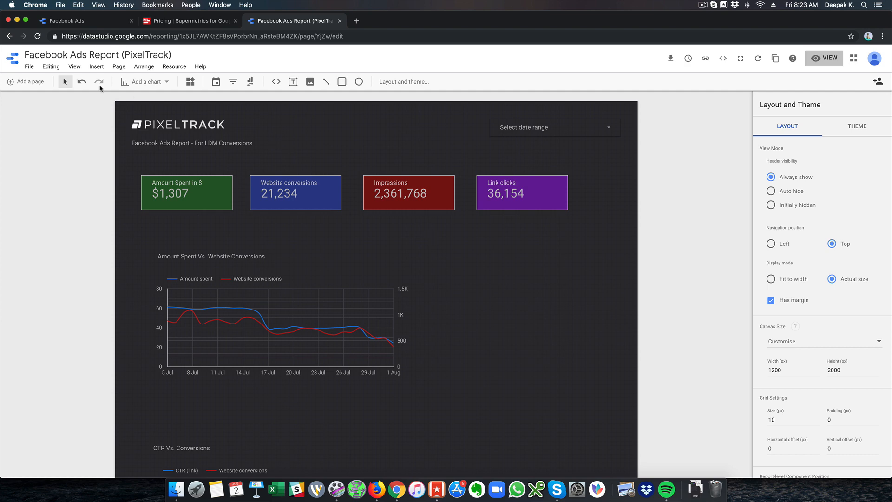
left_click(89, 68)
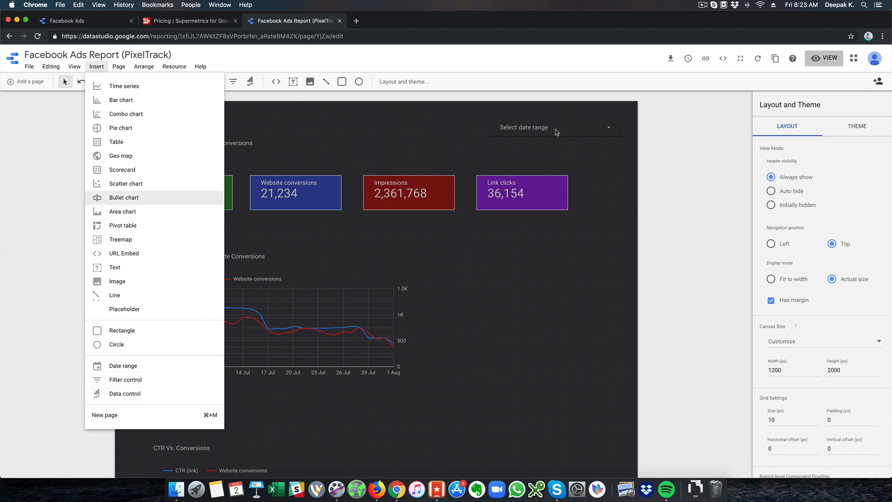
left_click(599, 161)
scroll(599, 161, "down", 5)
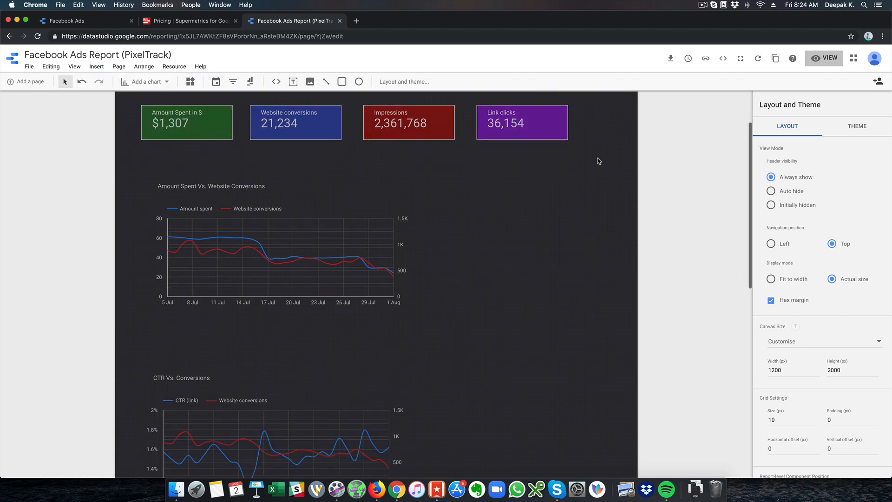
scroll(599, 160, "up", 5)
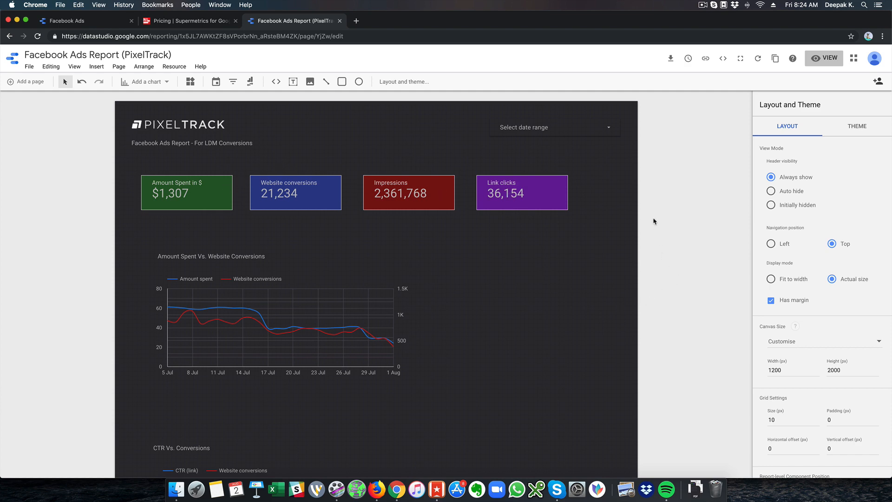
- Review the repeat options of the report's scheduled email delivery and close the settings without scheduling
left_click(690, 59)
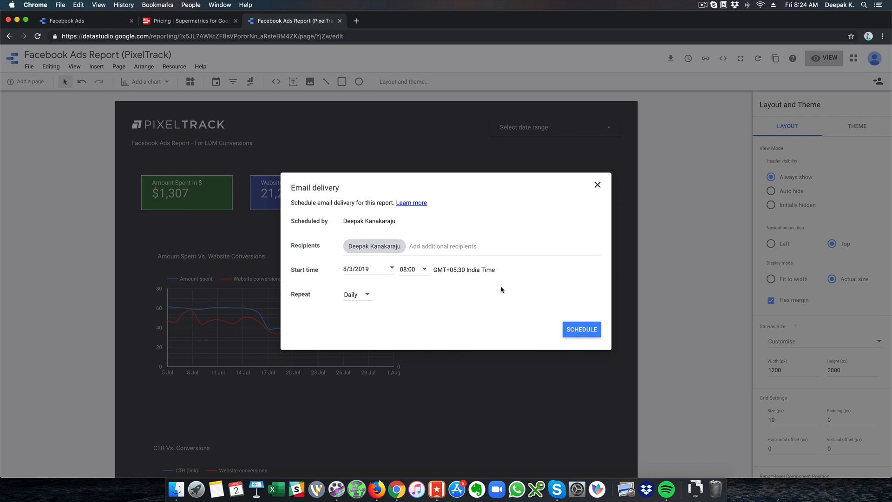
left_click(365, 294)
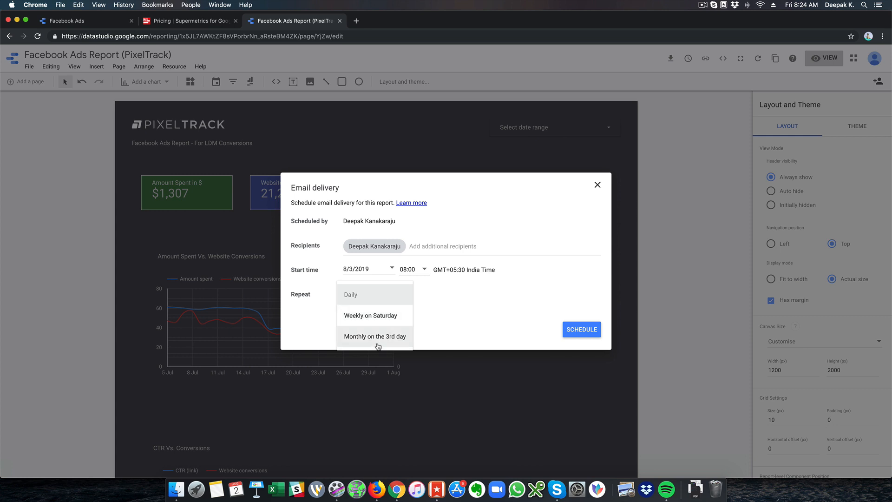
left_click(479, 339)
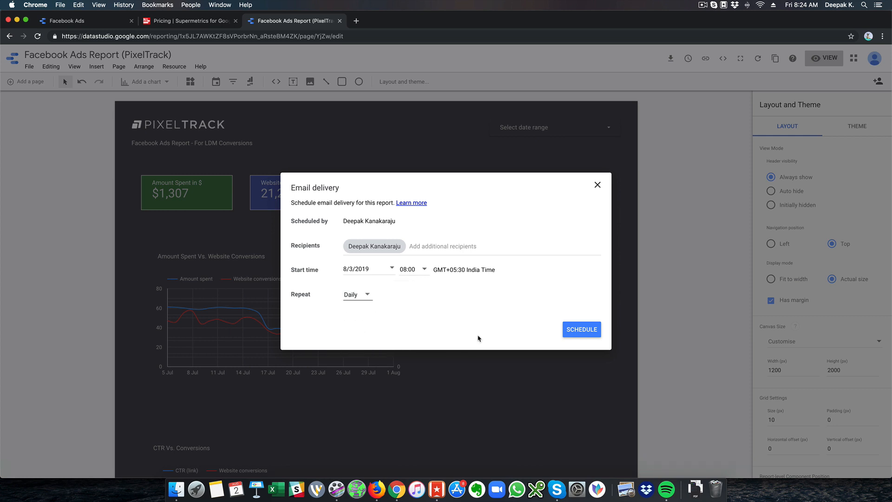
left_click(598, 185)
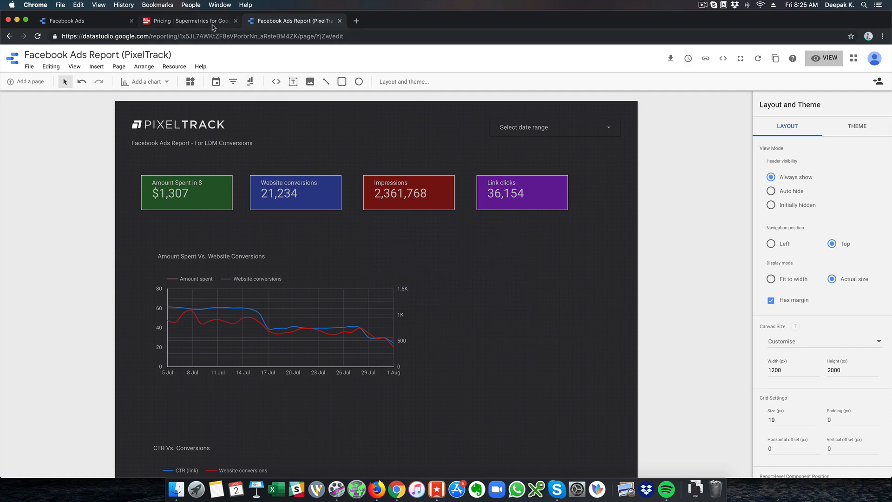
- Close the Supermetrics pricing page and look over the report's scorecards and charts
left_click(235, 21)
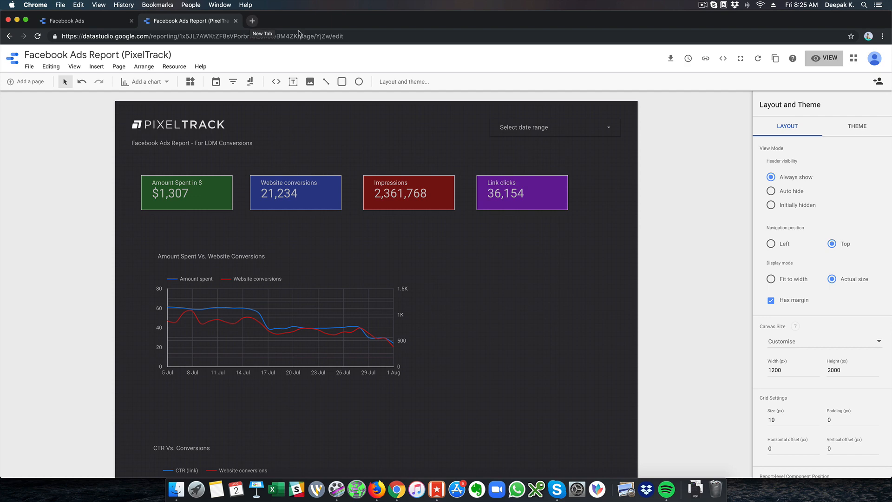
scroll(443, 293, "down", 4)
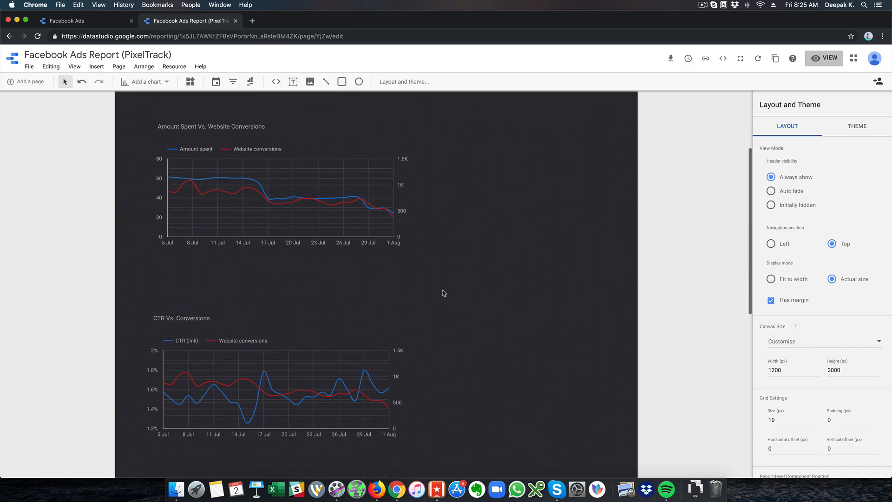
scroll(444, 293, "up", 4)
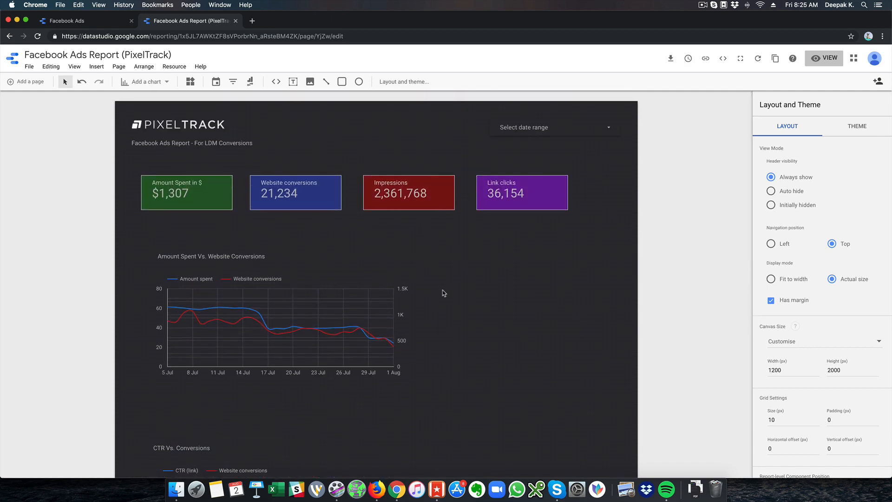